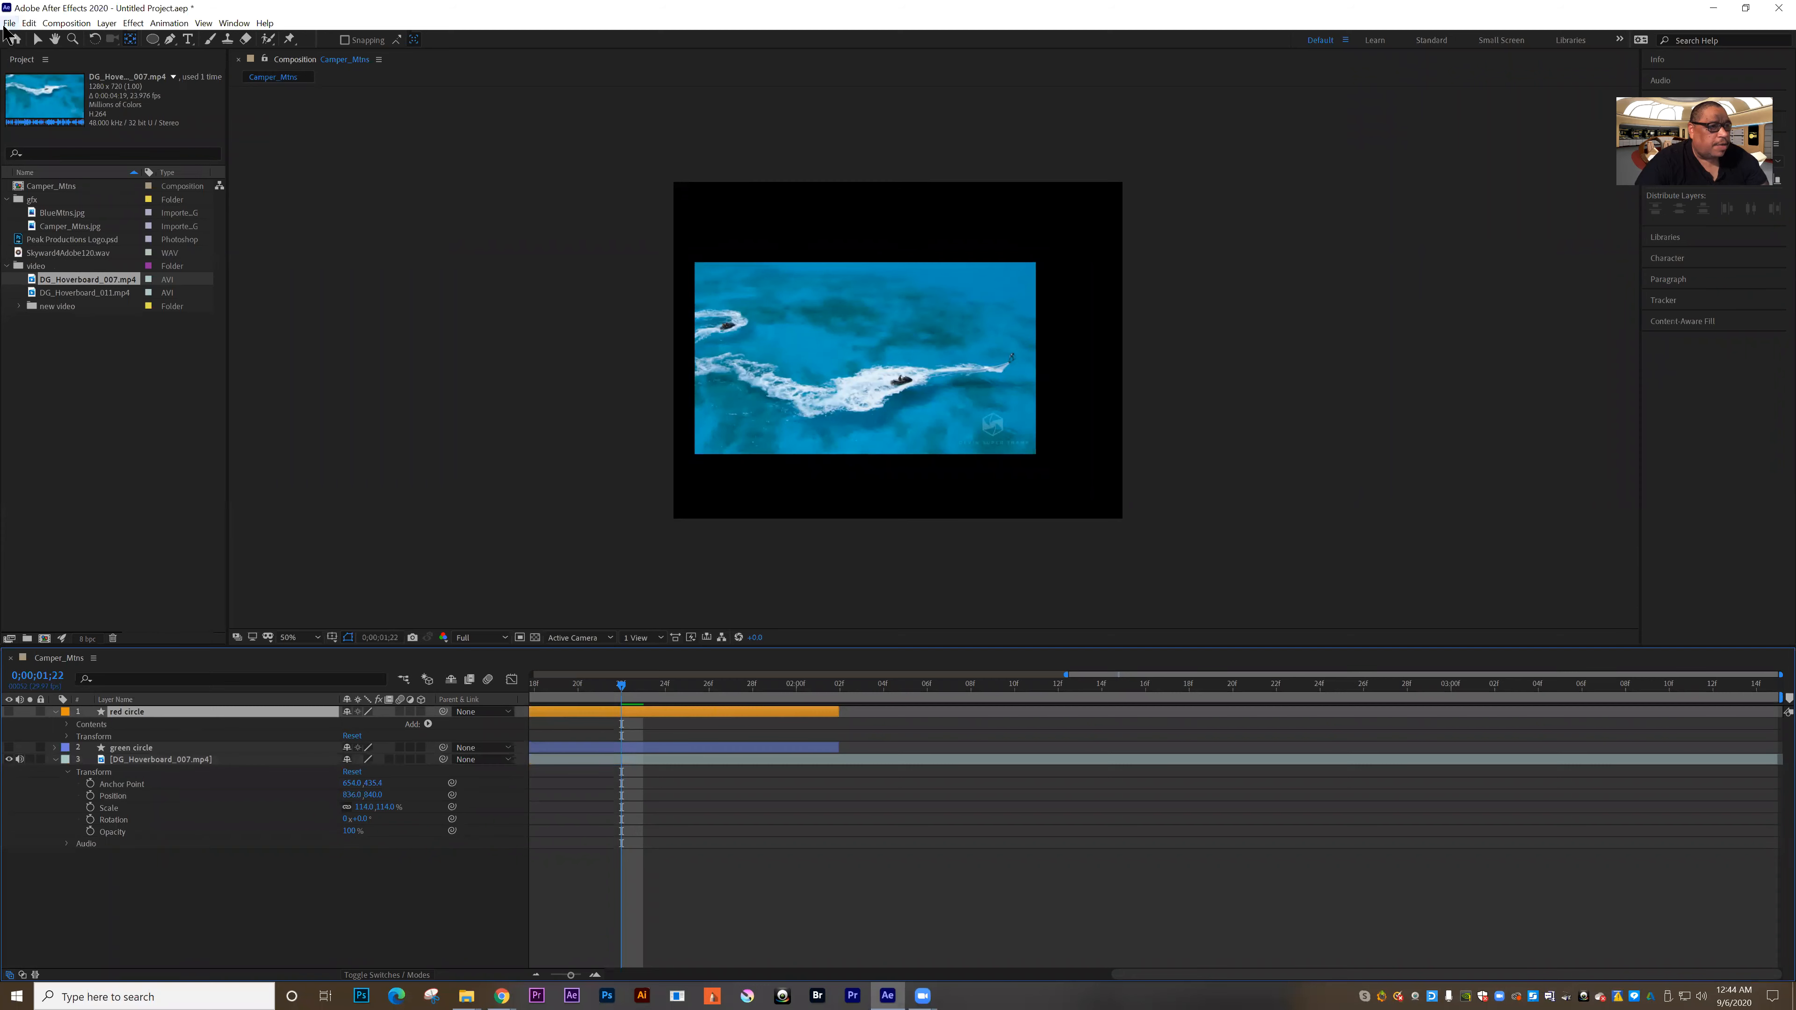
Close the current project containing the Camper_Mins composition
{"action": "left_click", "coordinate": [9, 24]}
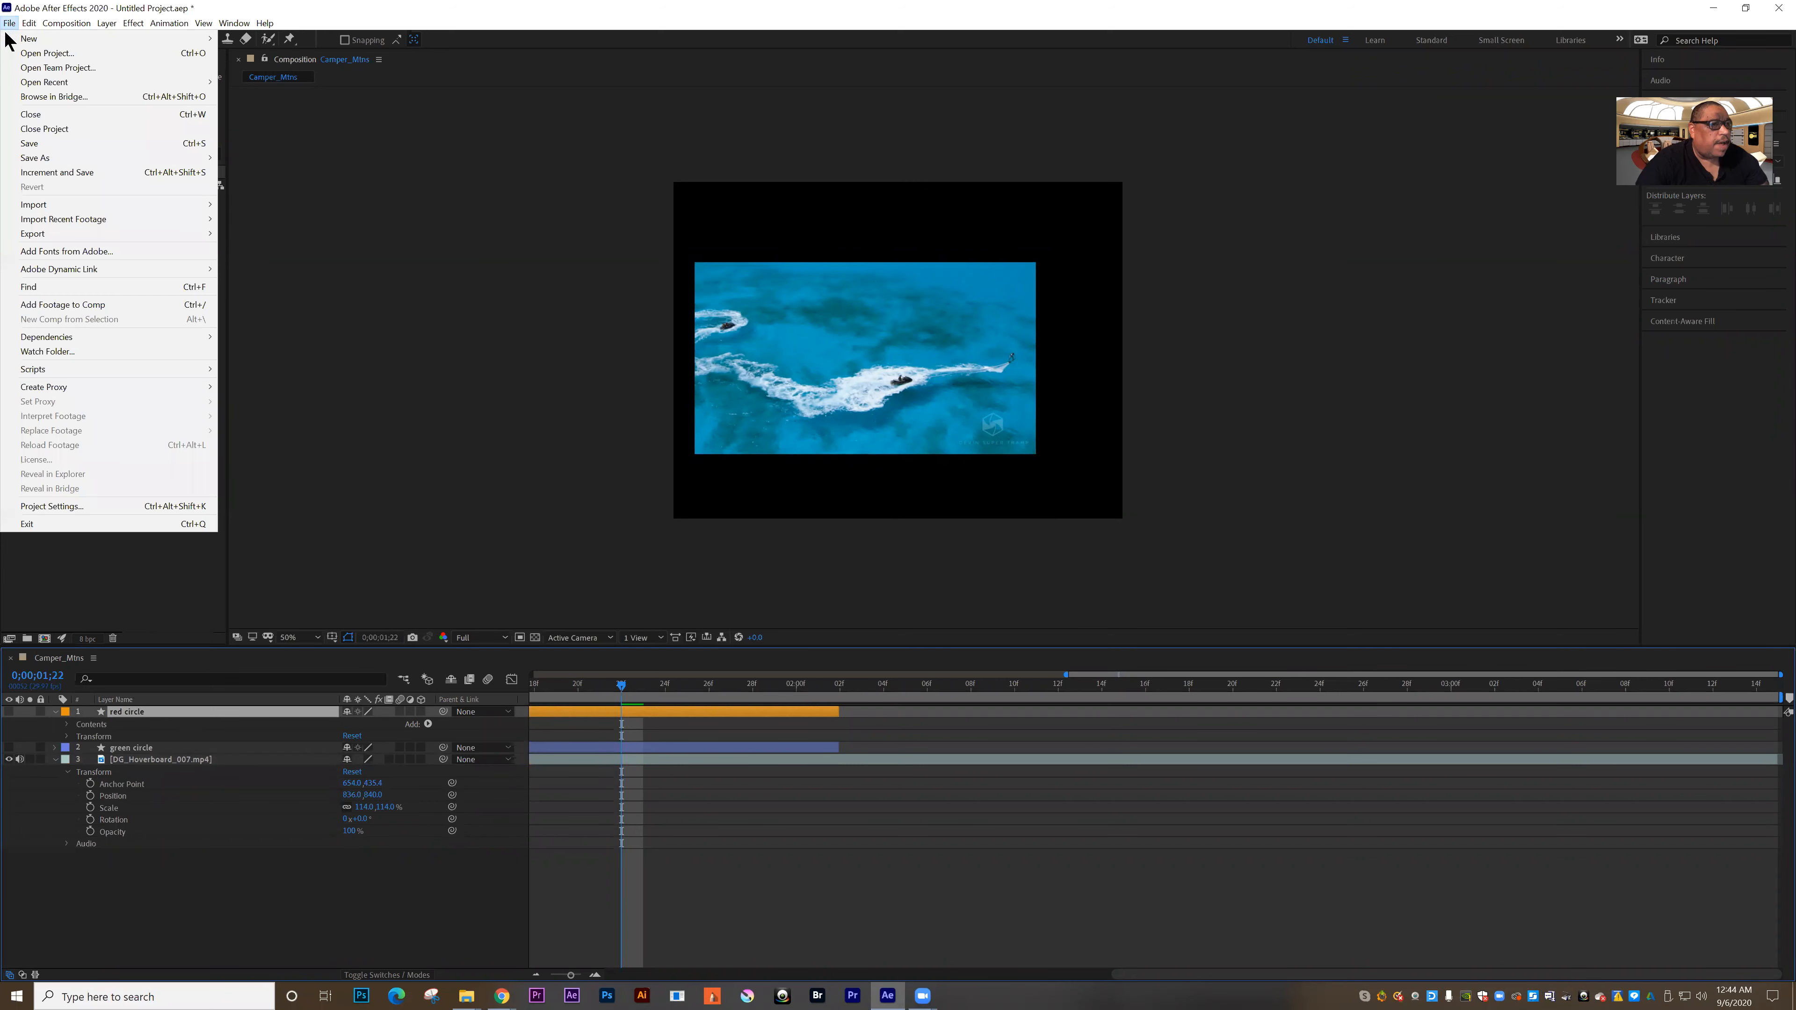
{"action": "left_click", "coordinate": [28, 130]}
{"action": "left_click", "coordinate": [918, 514]}
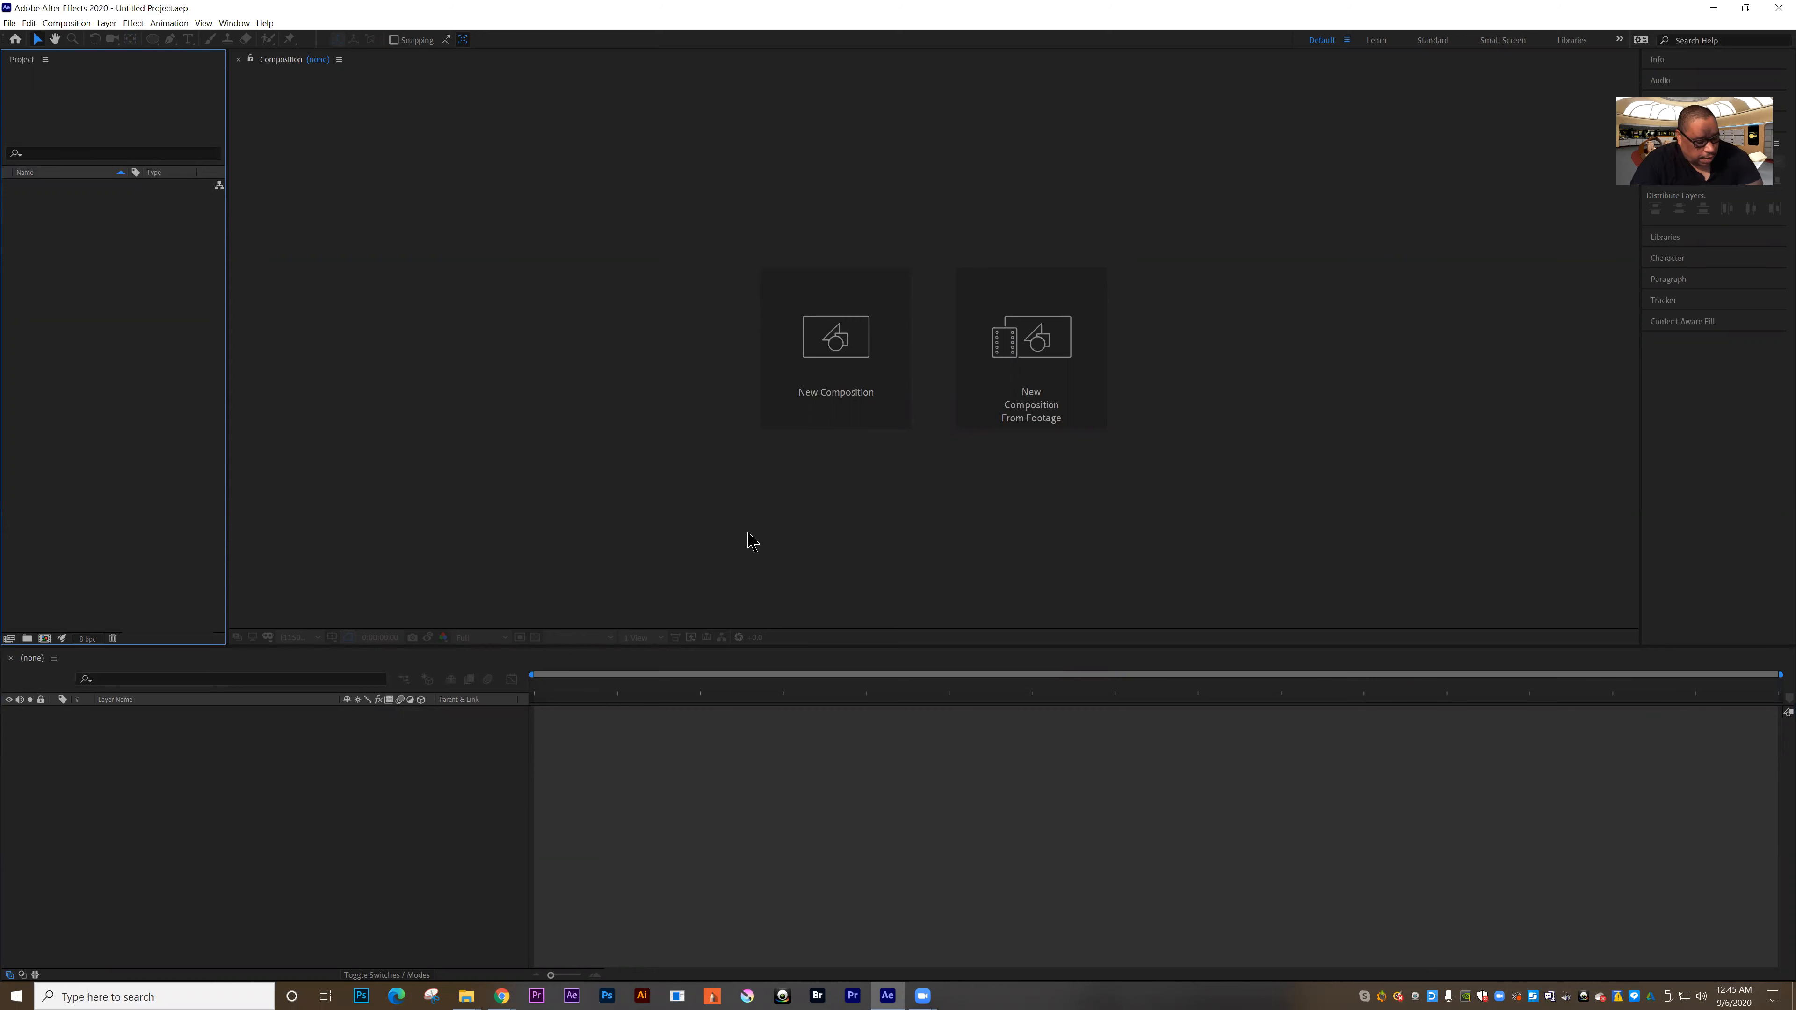
Create a new composition using the HDTV 1080 29.97 preset
{"action": "left_click", "coordinate": [793, 401]}
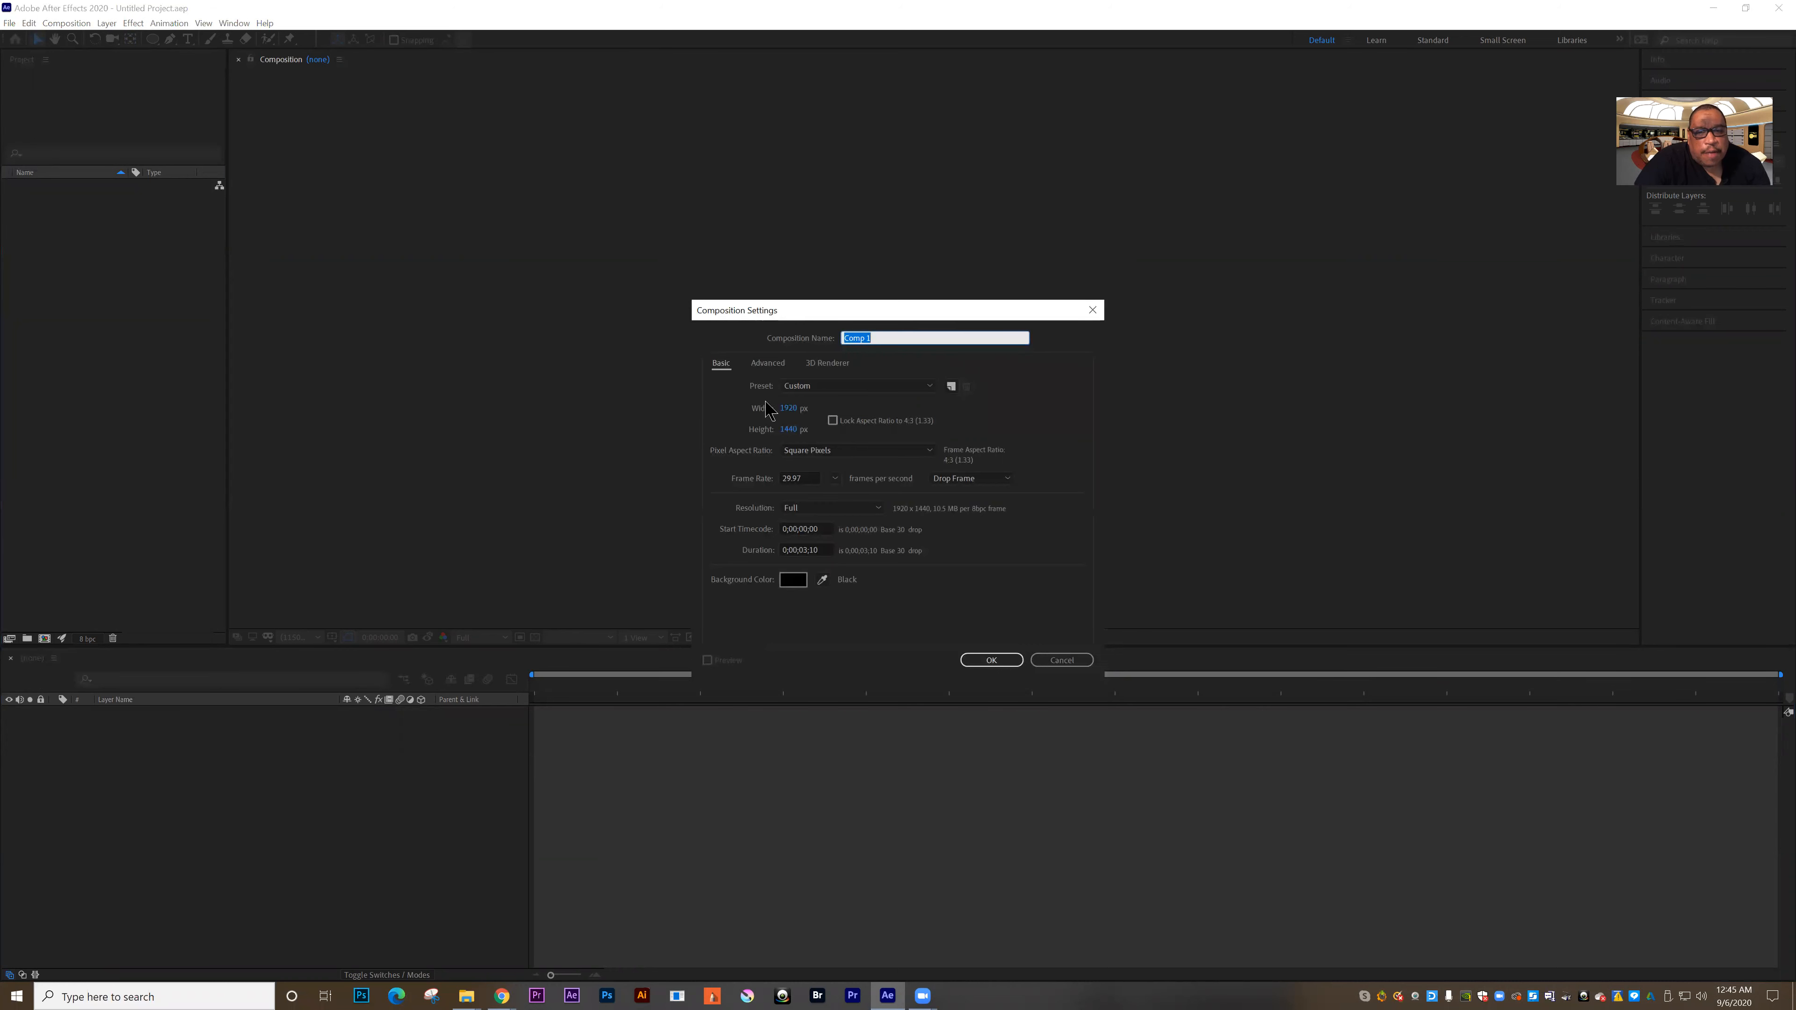
{"action": "left_click", "coordinate": [822, 387]}
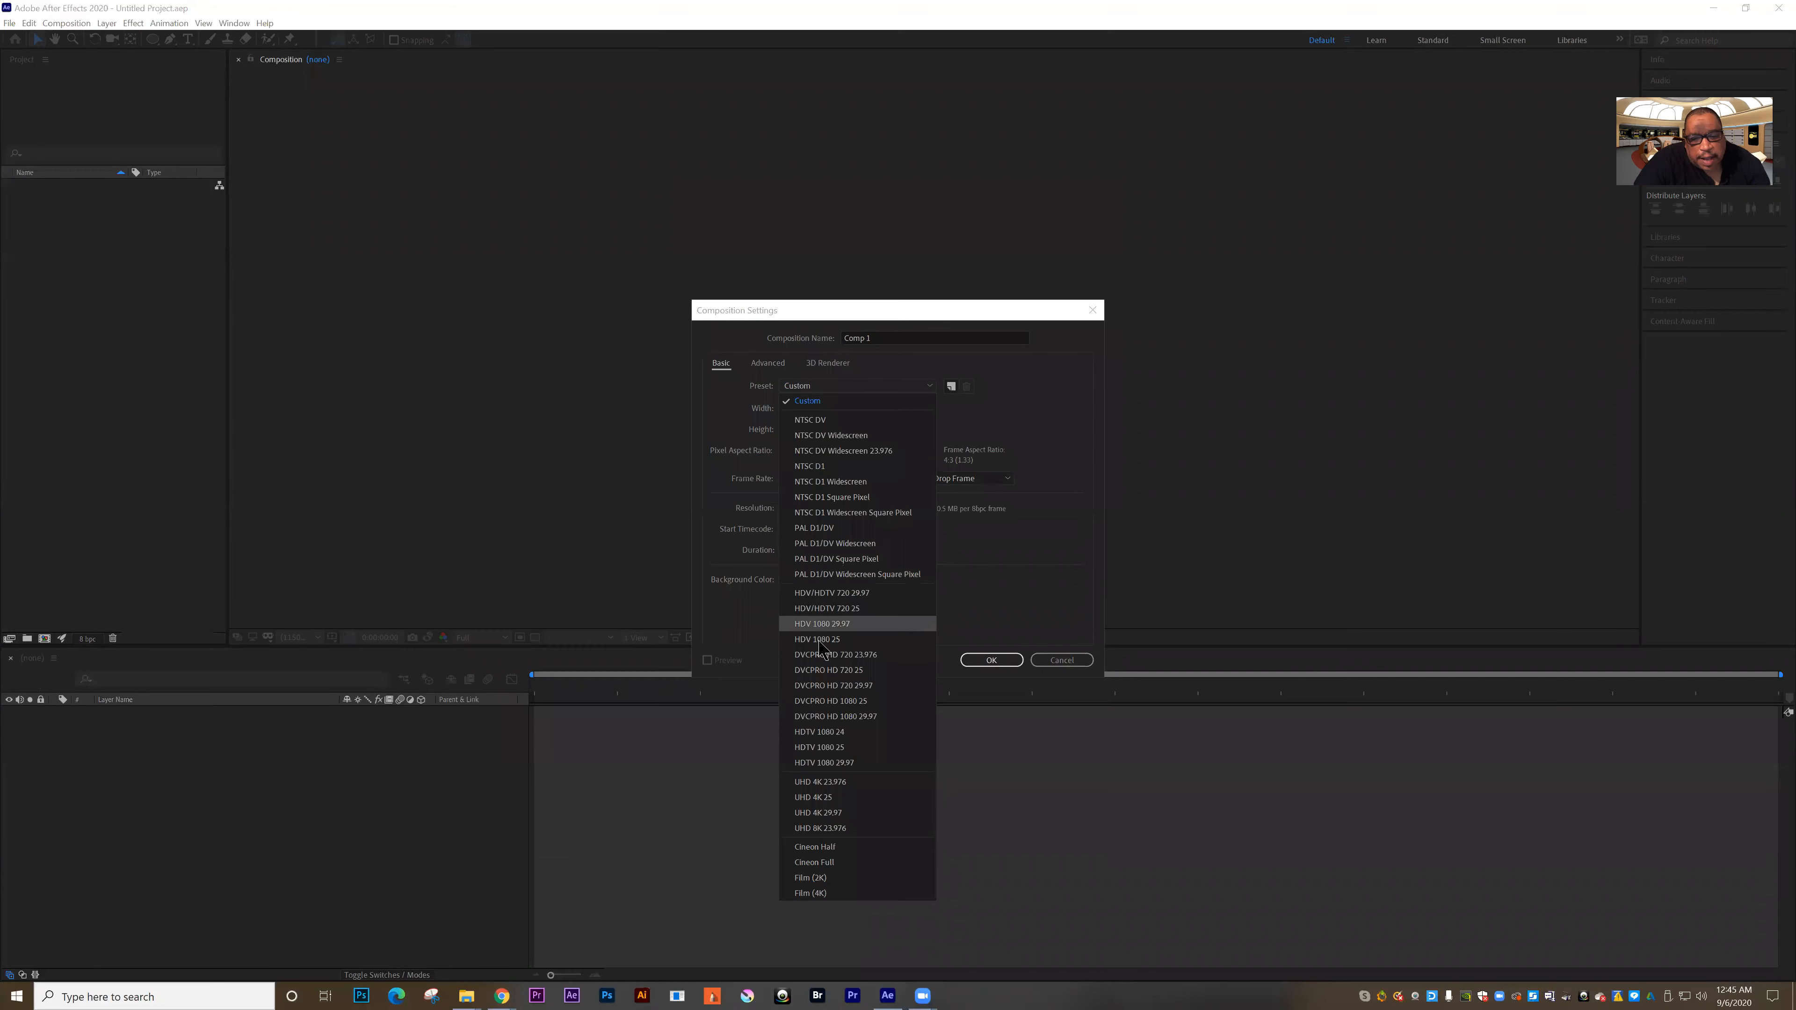
{"action": "left_click", "coordinate": [806, 770]}
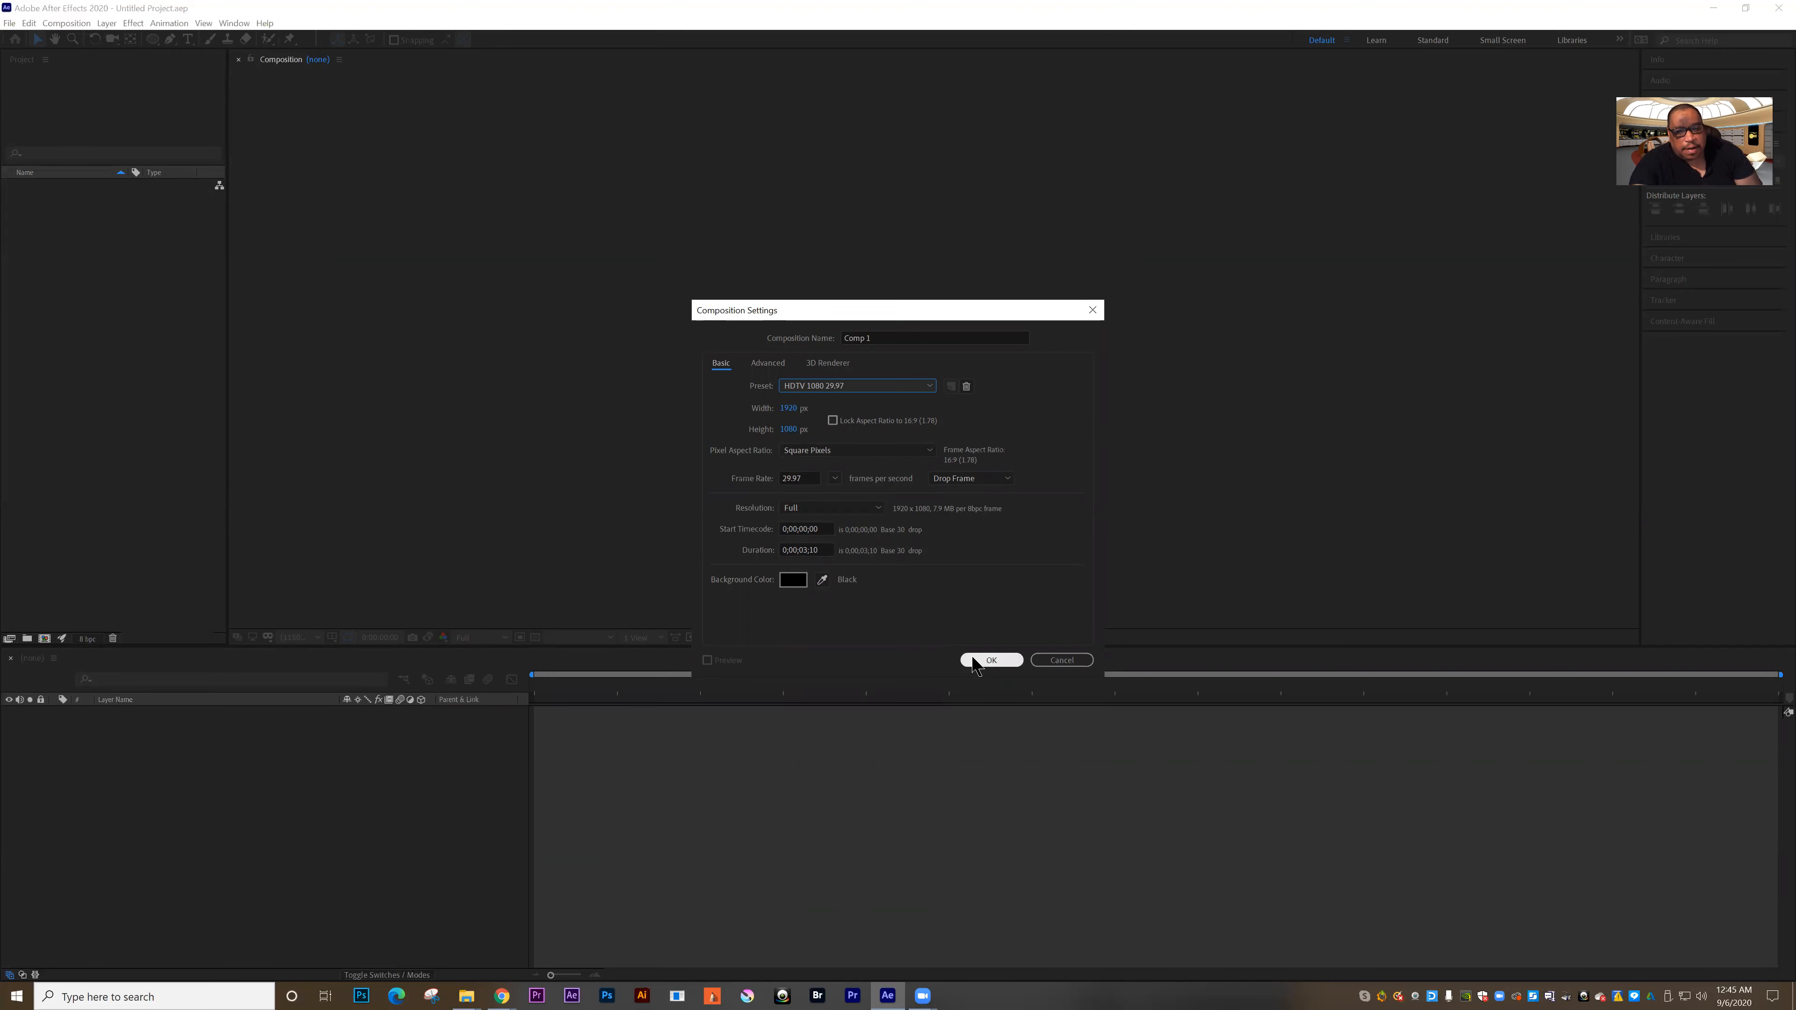
{"action": "left_click", "coordinate": [990, 660]}
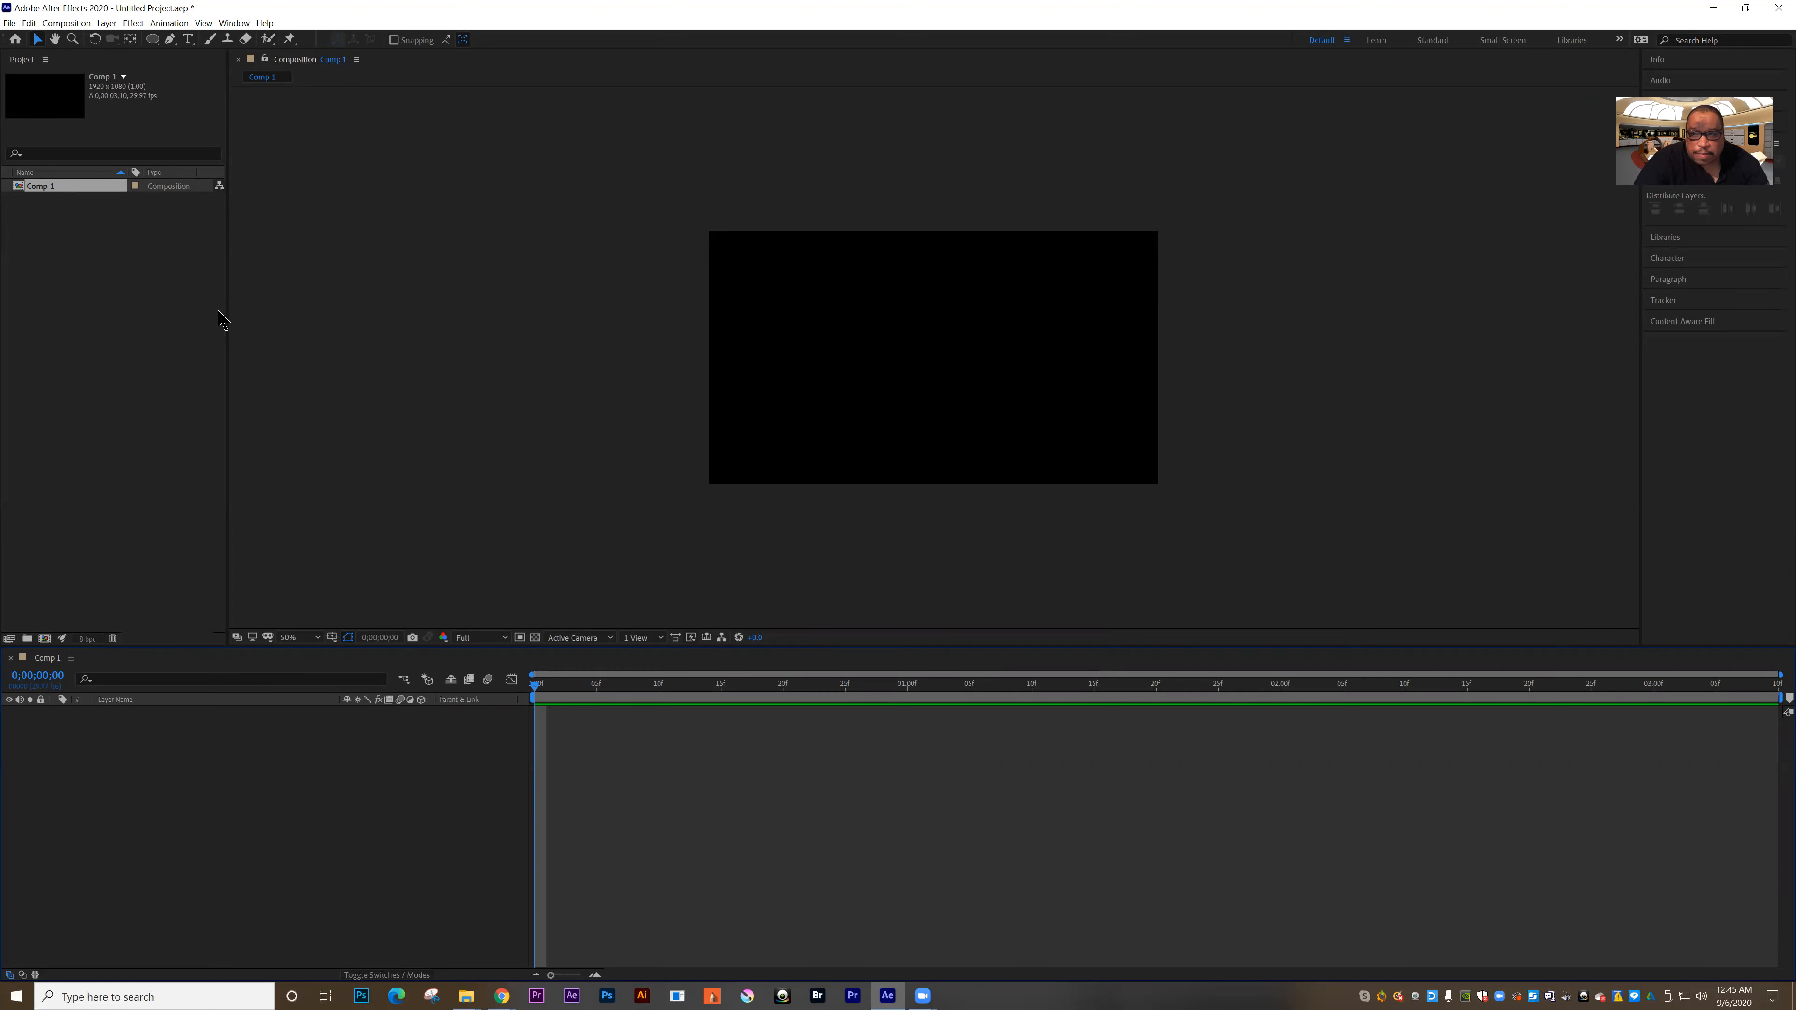
Draw a white-filled square about 420 px wide and center it horizontally and vertically in the composition
{"action": "left_click", "coordinate": [318, 639]}
{"action": "left_click", "coordinate": [322, 677]}
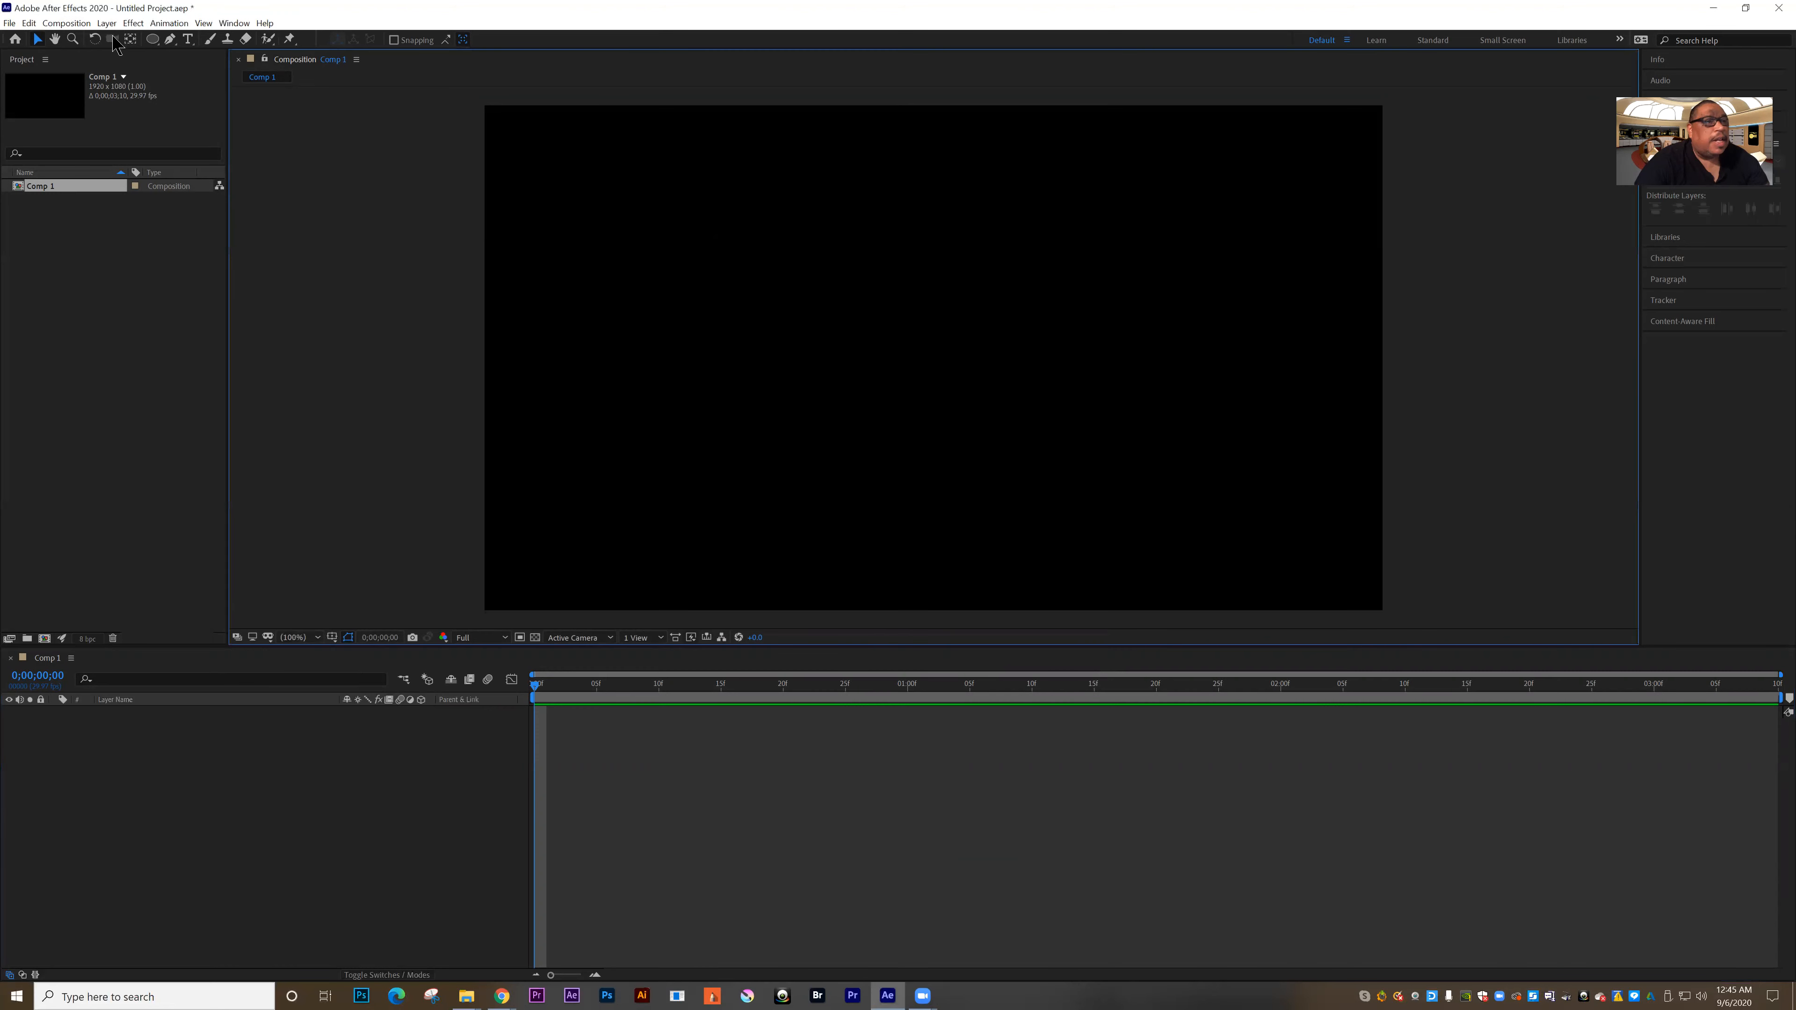
{"action": "left_click", "coordinate": [152, 39]}
{"action": "left_click", "coordinate": [205, 39]}
{"action": "left_click", "coordinate": [398, 41]}
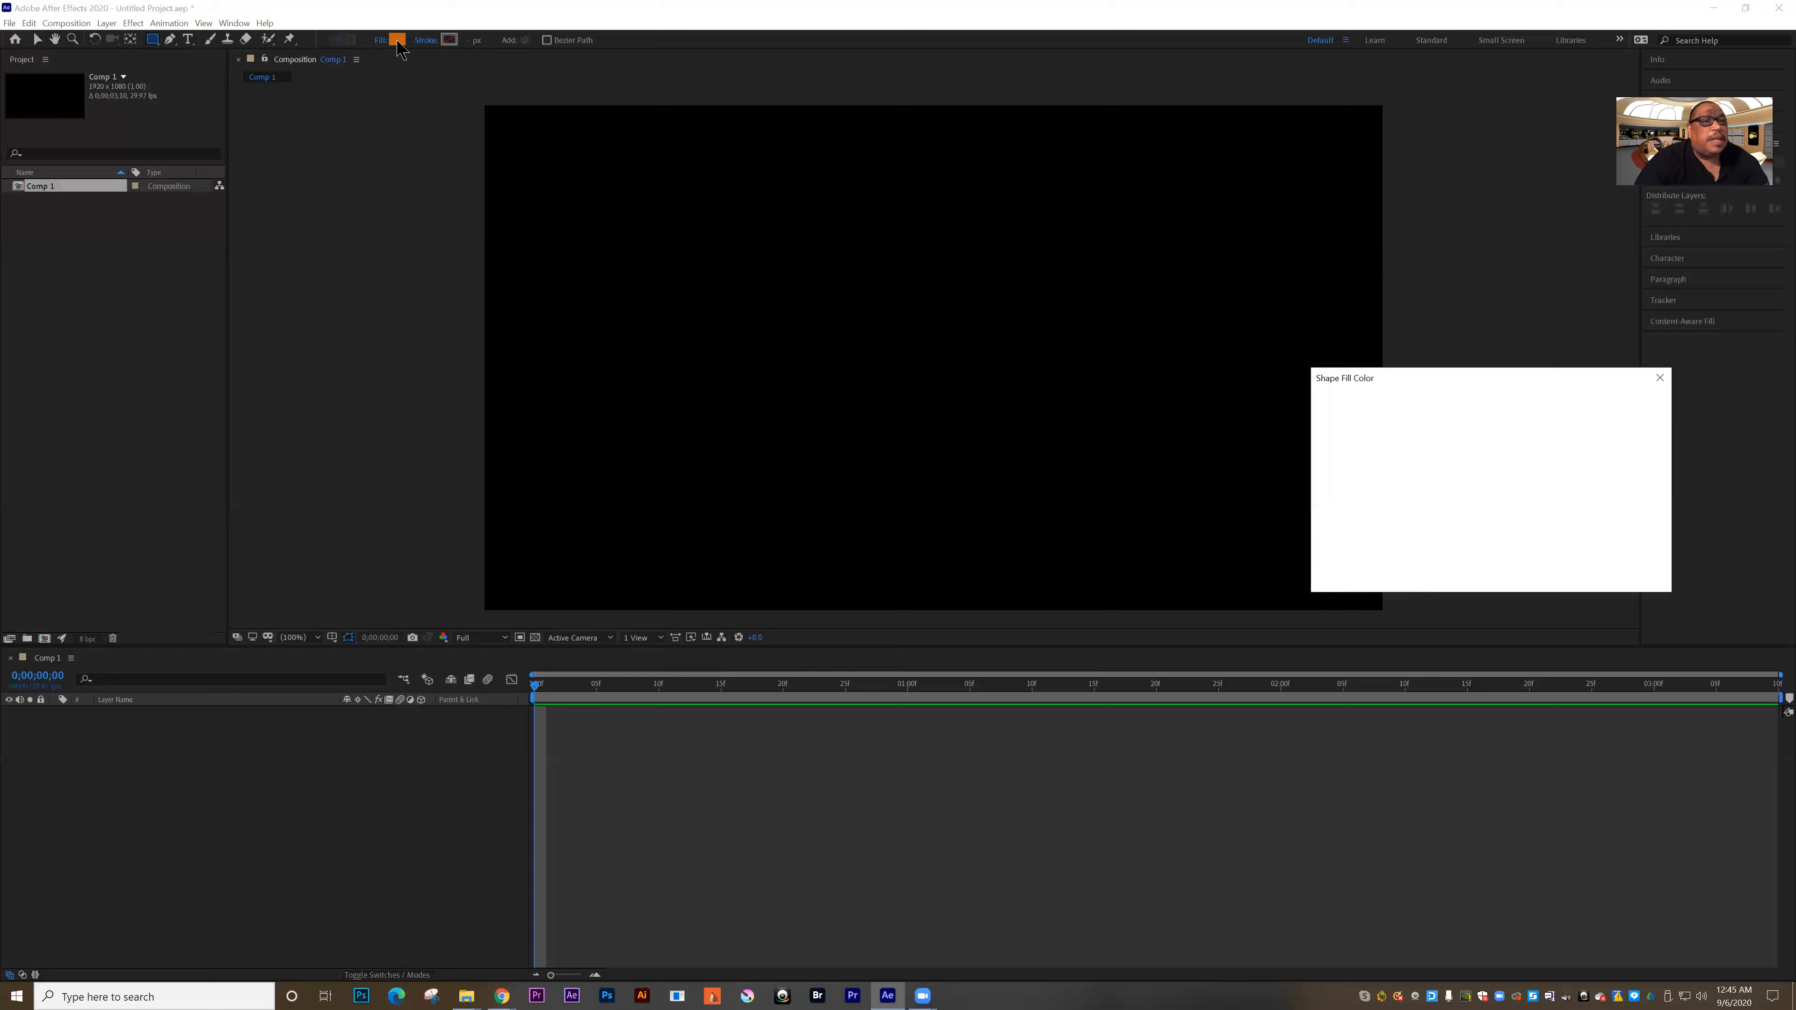
{"action": "left_click", "coordinate": [1325, 403]}
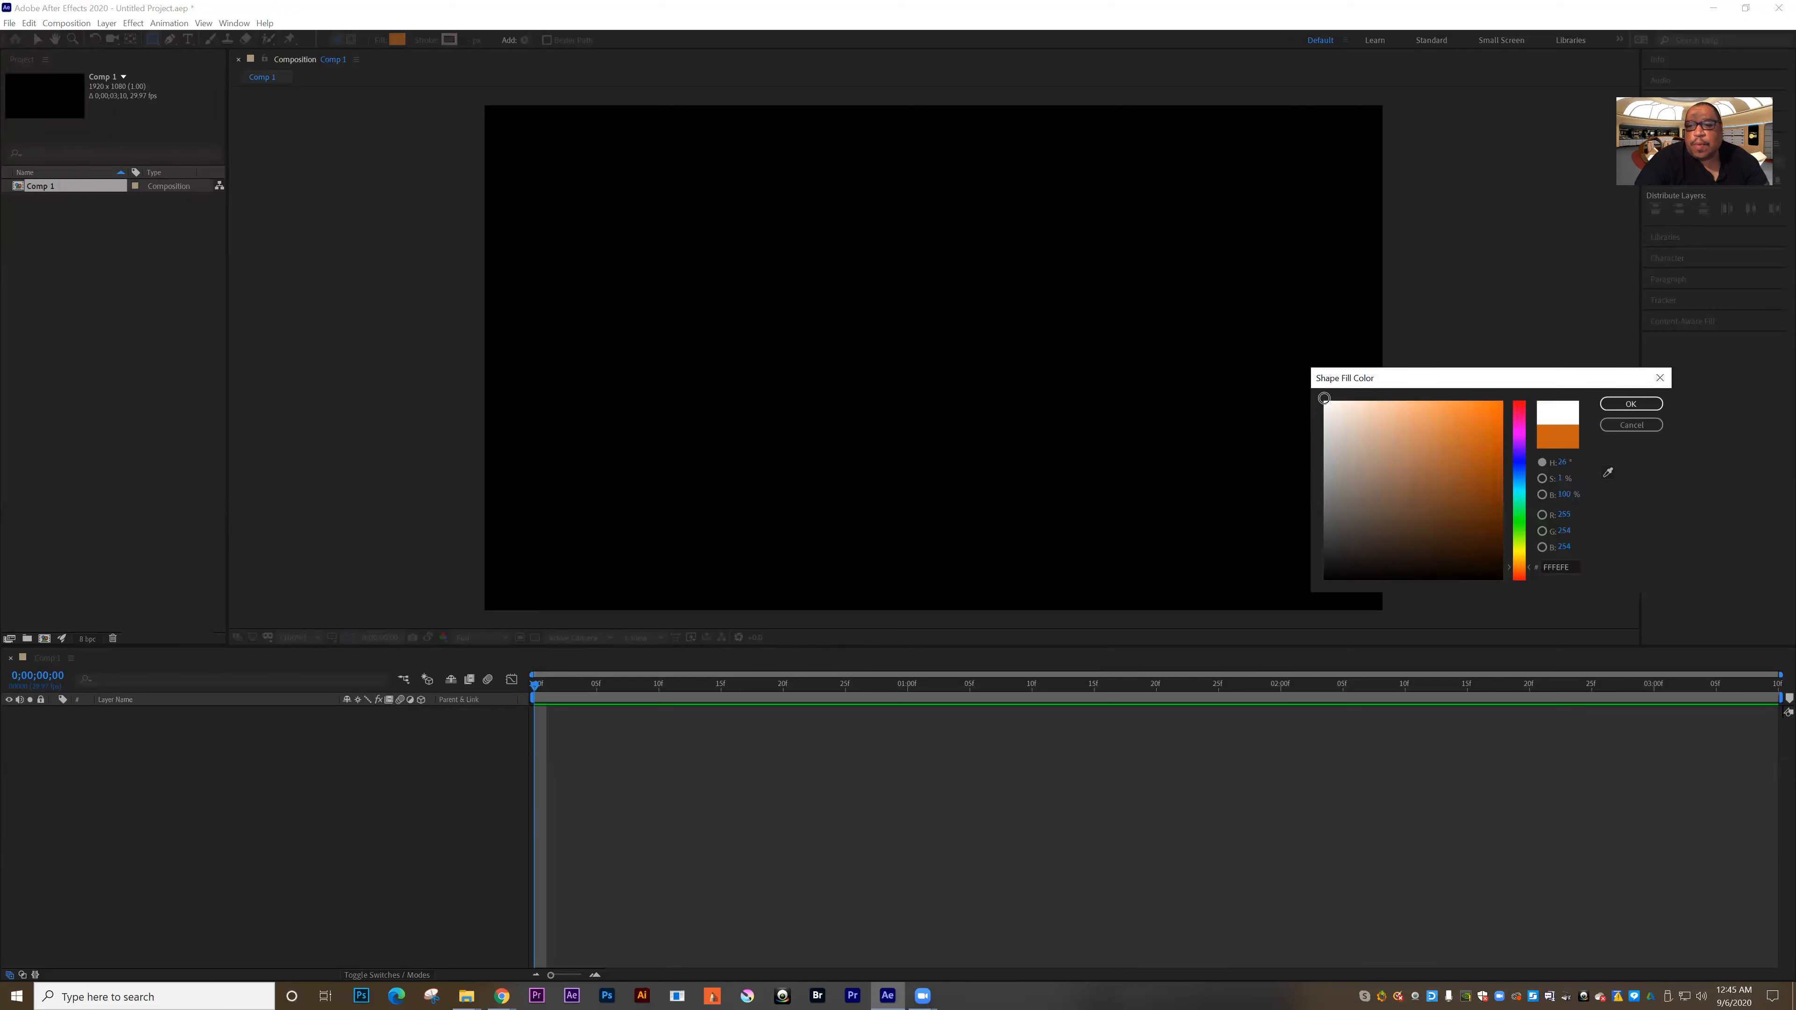
{"action": "left_click", "coordinate": [1606, 403]}
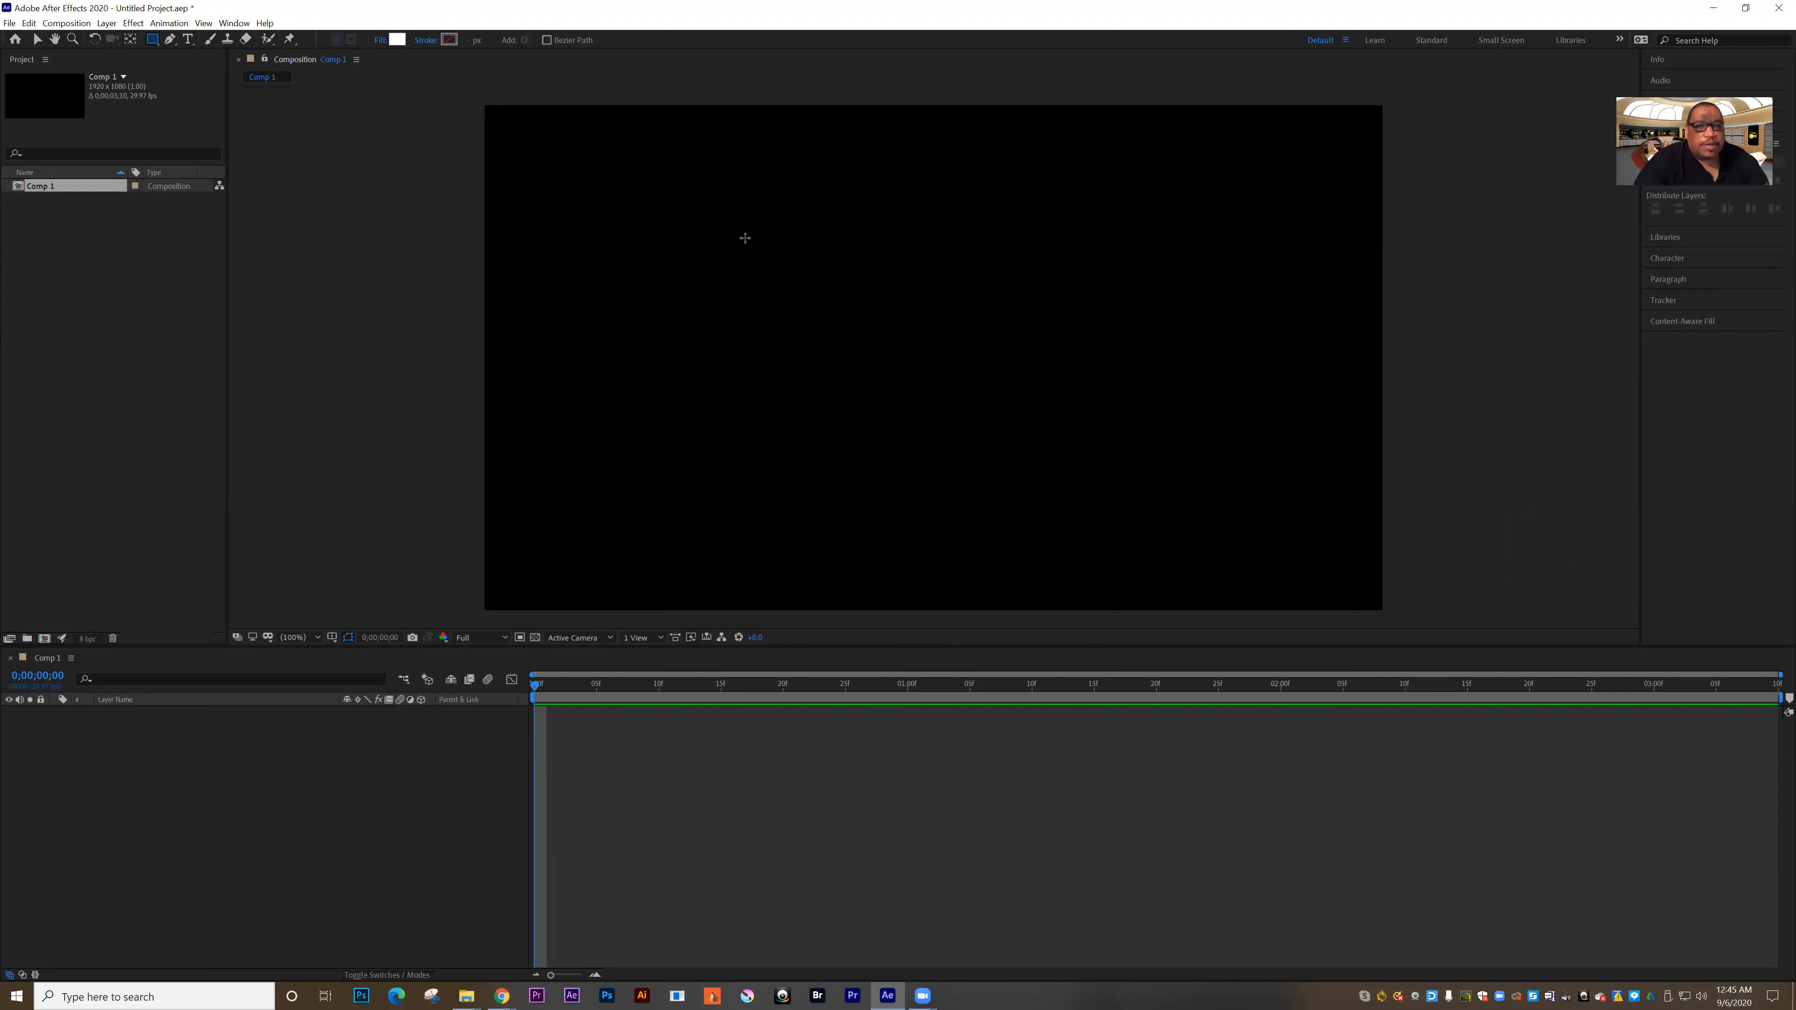
{"action": "mouse_move", "coordinate": [746, 234]}
{"action": "left_mouse_down"}
{"action": "mouse_move", "coordinate": [934, 353]}
{"action": "mouse_move", "coordinate": [911, 371]}
{"action": "mouse_move", "coordinate": [942, 396]}
{"action": "left_mouse_up"}
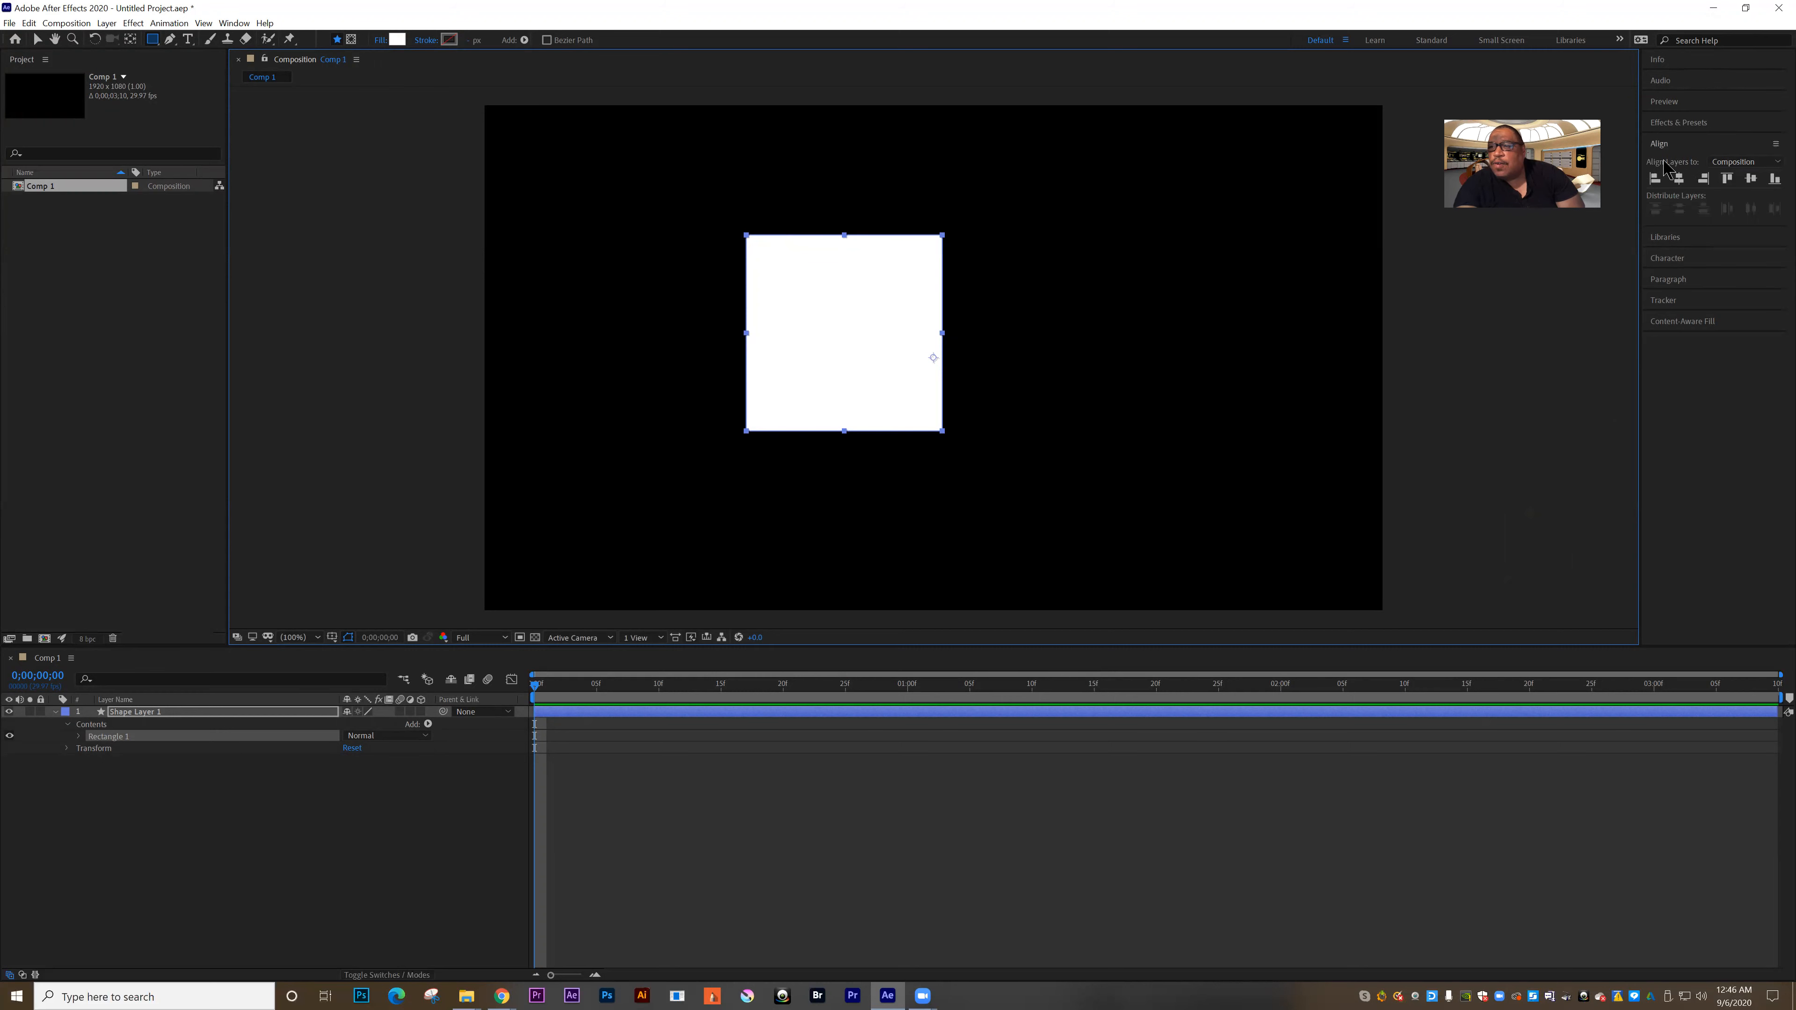
{"action": "left_click", "coordinate": [1679, 179]}
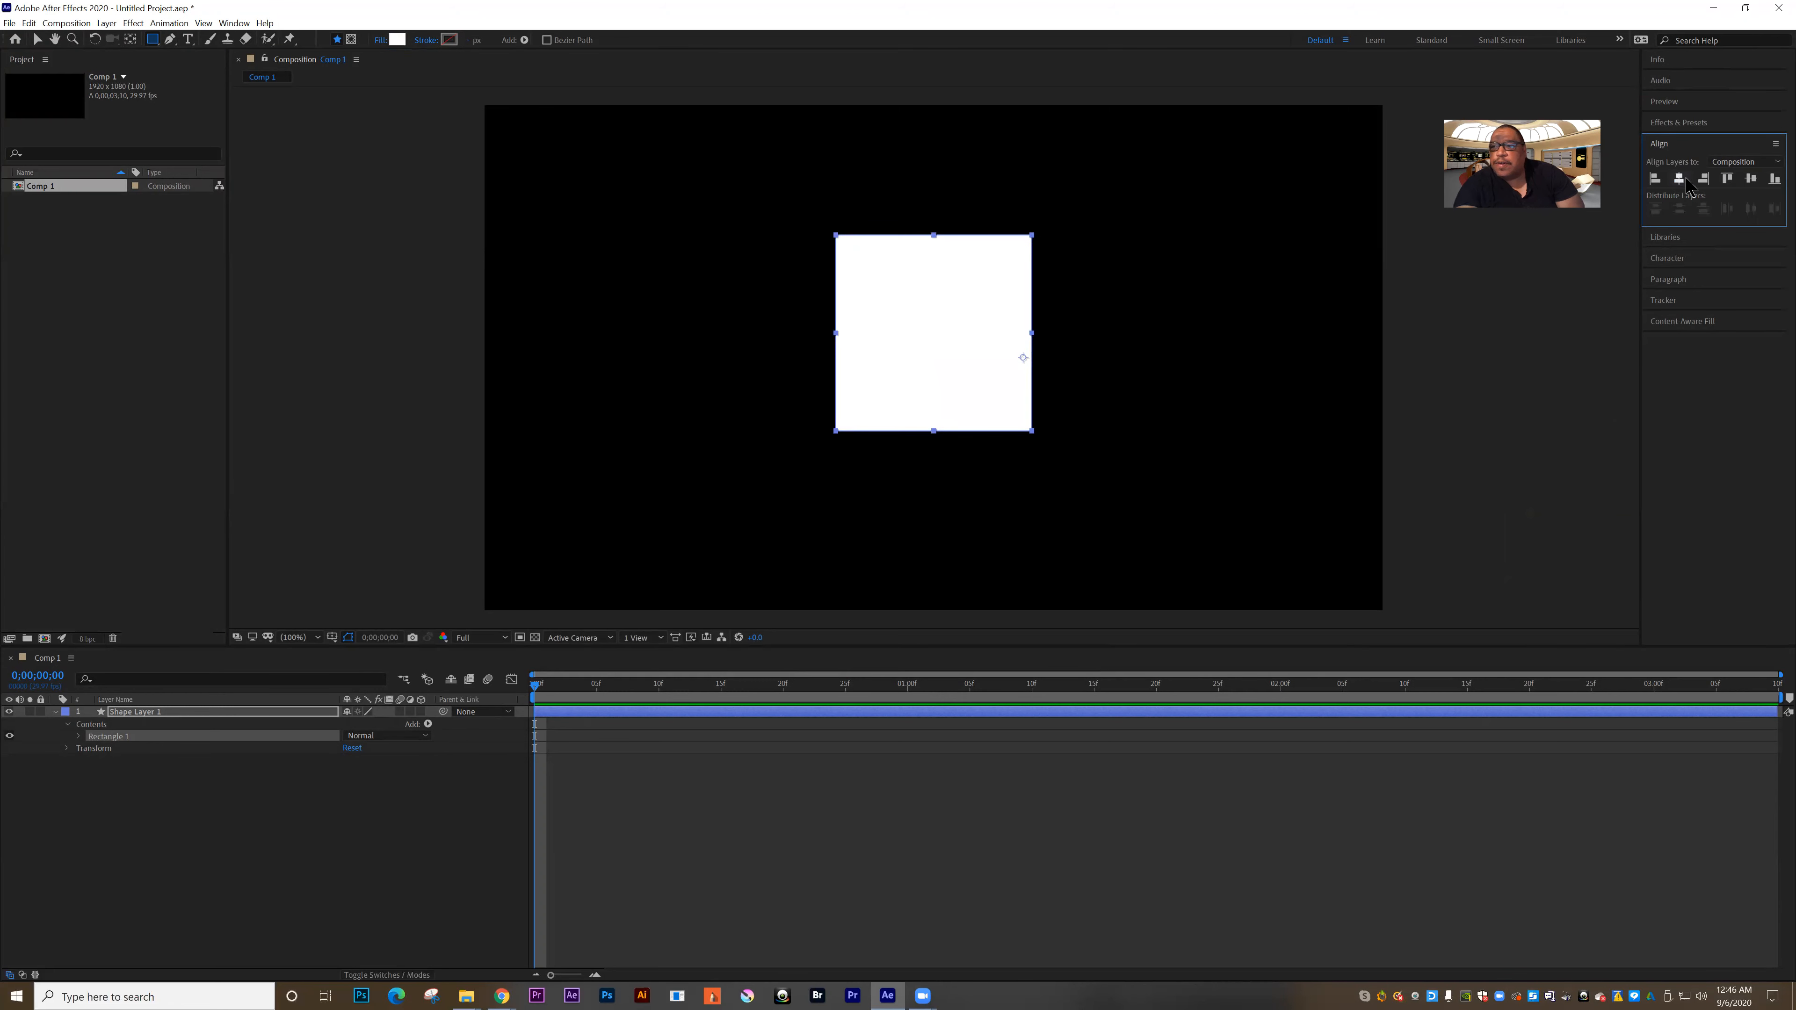
{"action": "left_click", "coordinate": [1751, 180]}
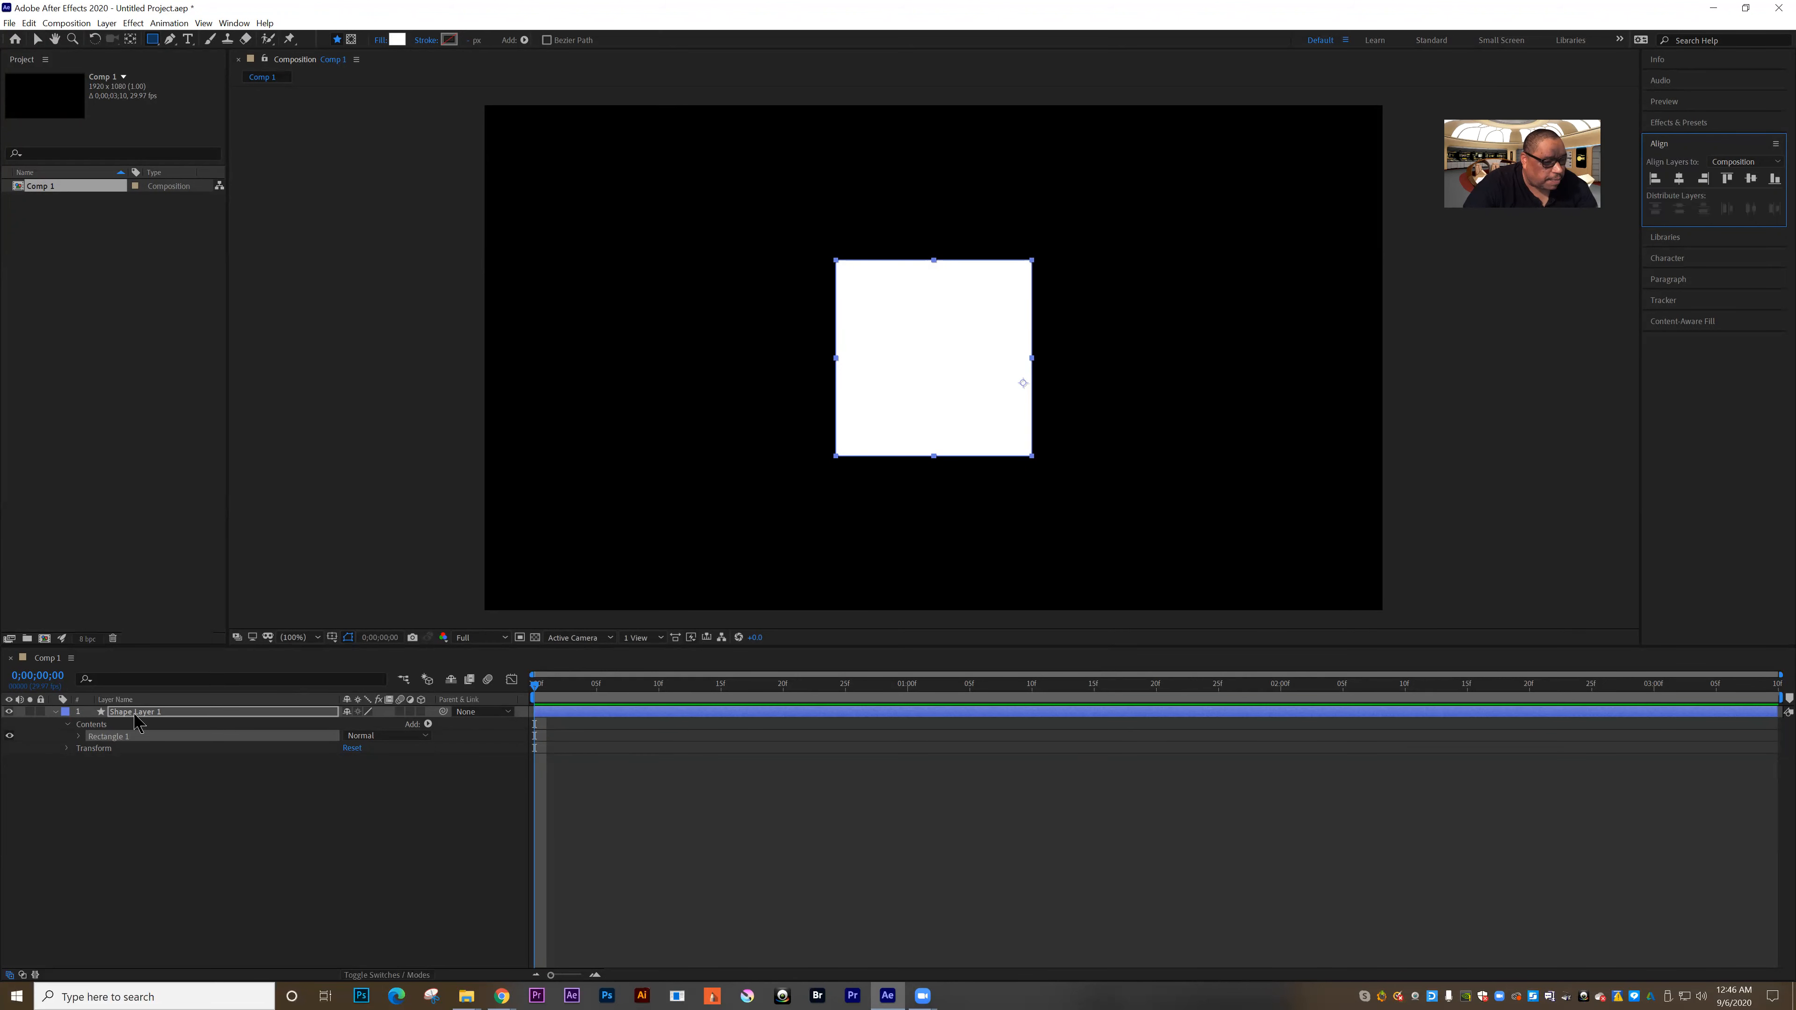
Examine the shape layer's transform properties and the rectangle's path and stroke properties
{"action": "left_click", "coordinate": [68, 748]}
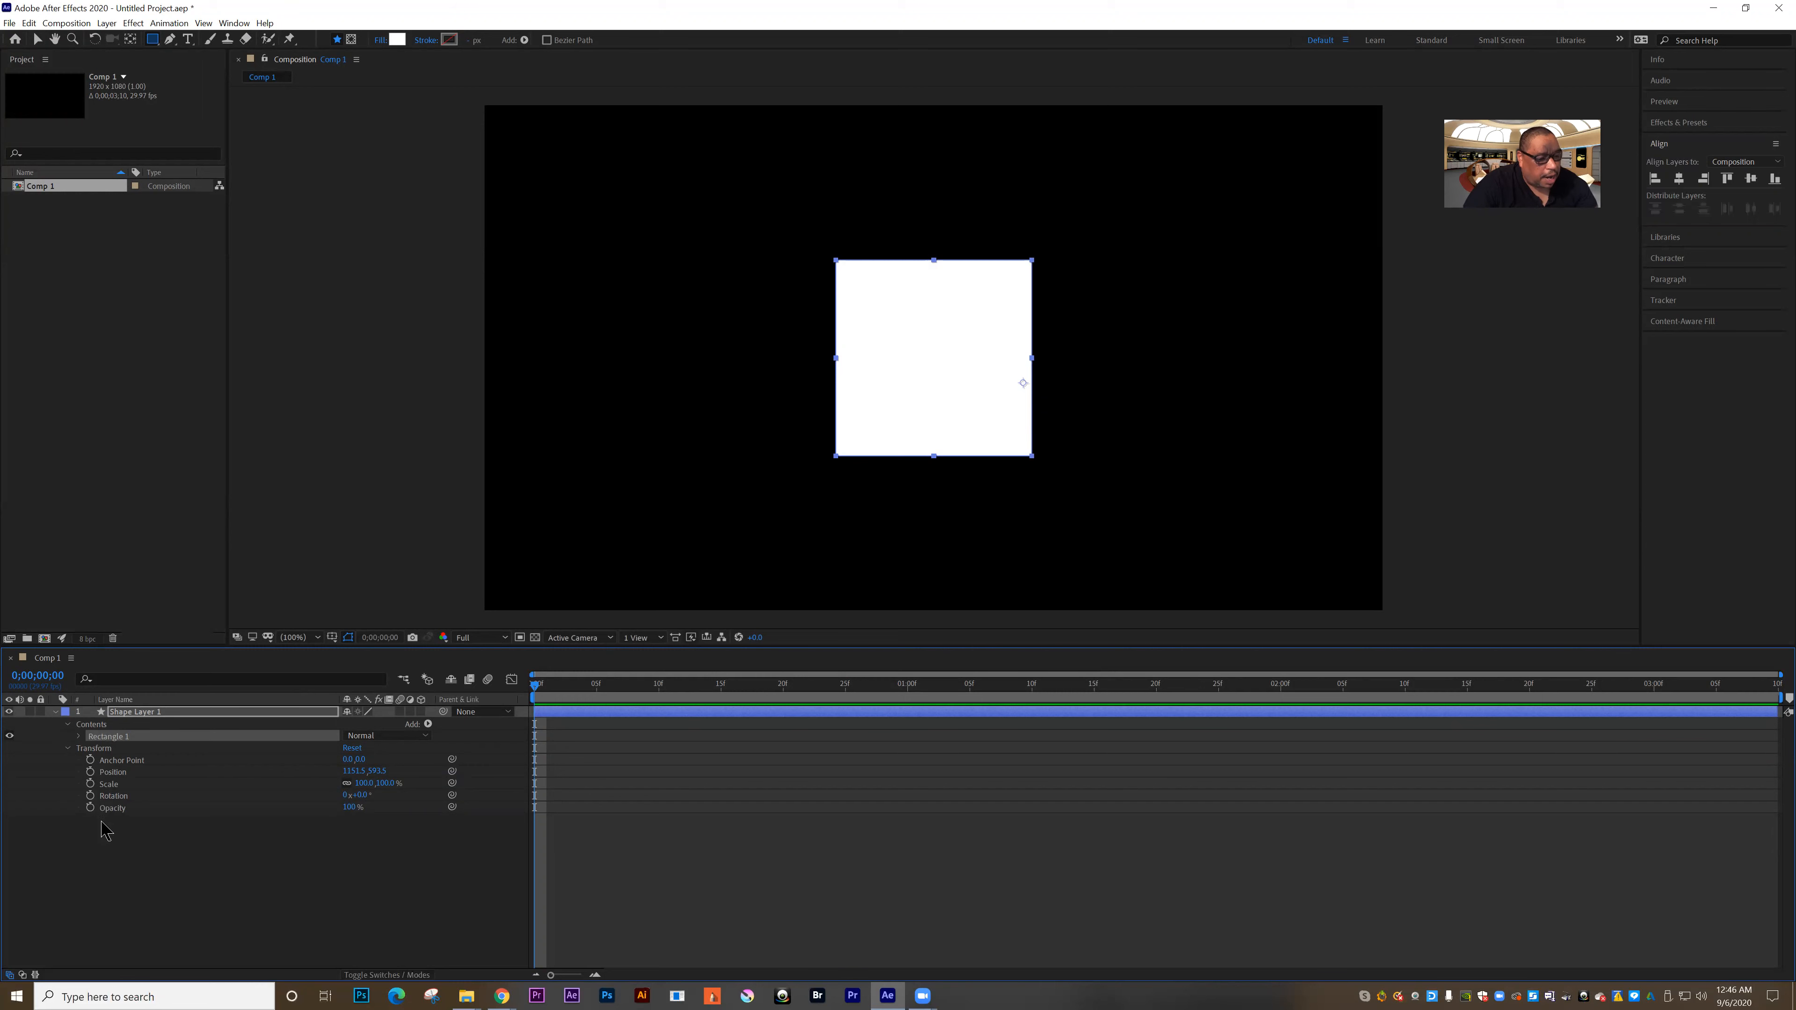
{"action": "left_click", "coordinate": [75, 747]}
{"action": "left_click", "coordinate": [79, 737]}
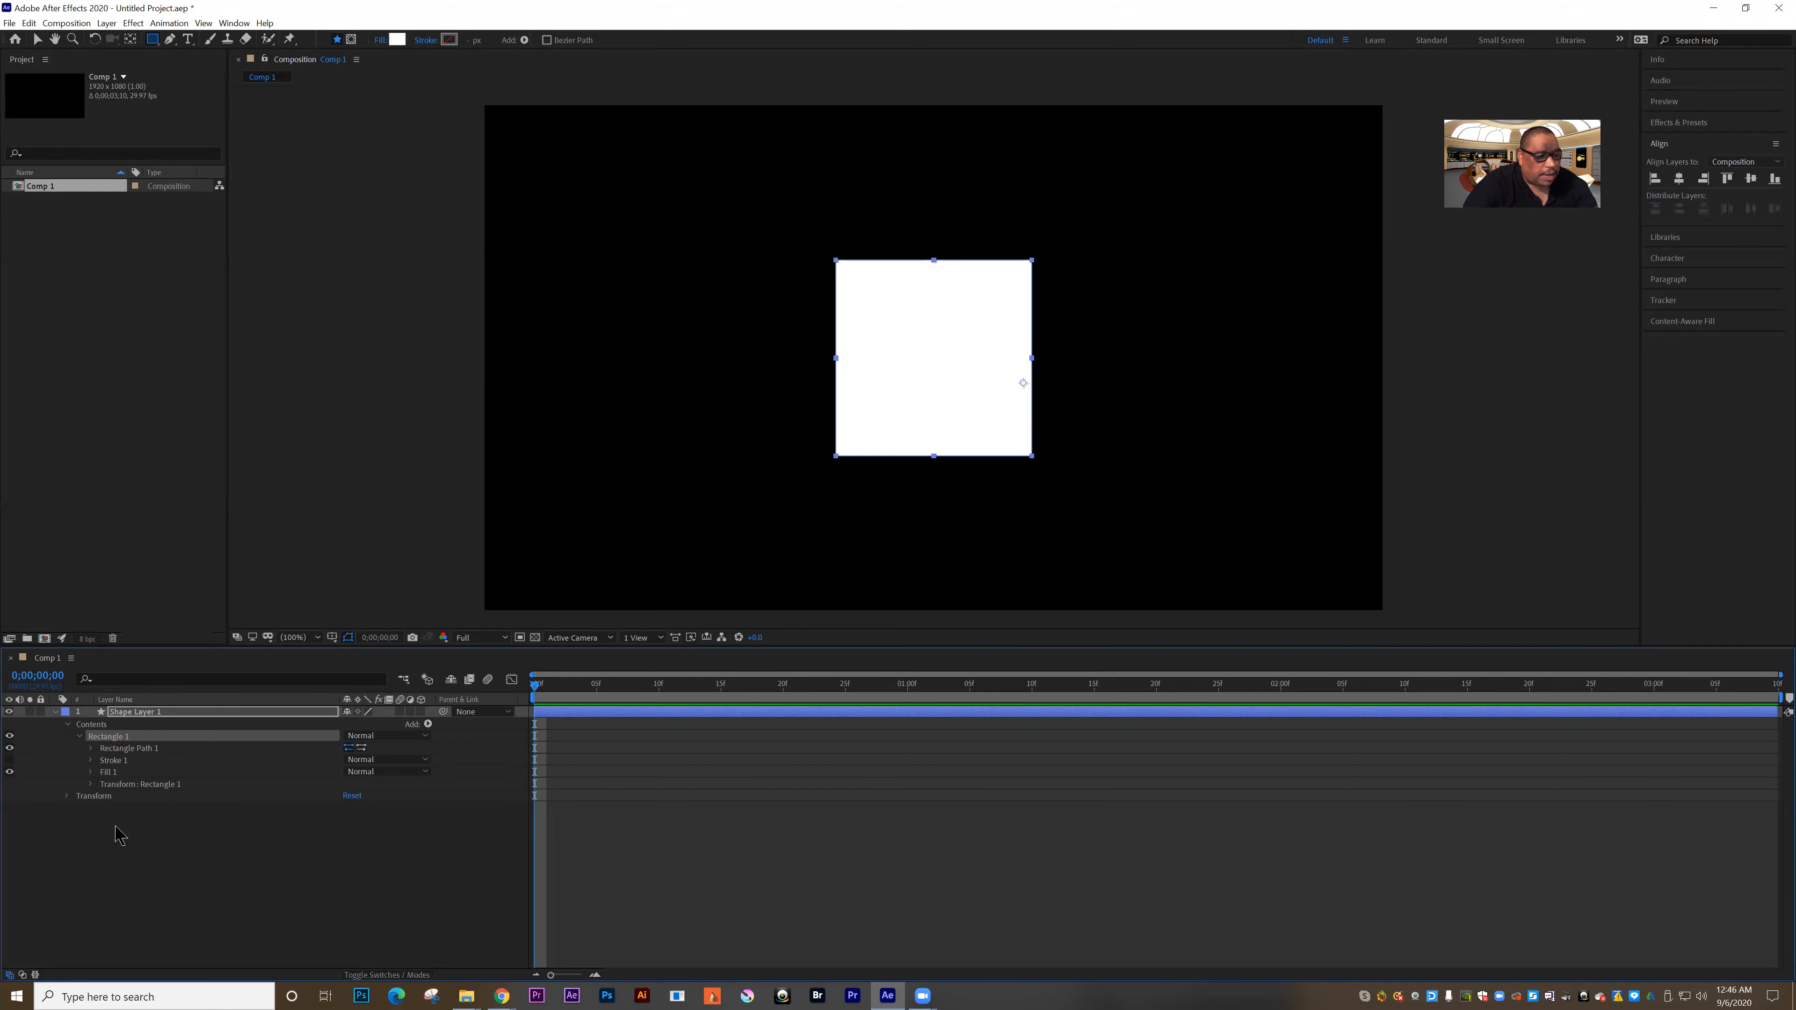
{"action": "left_click", "coordinate": [89, 748]}
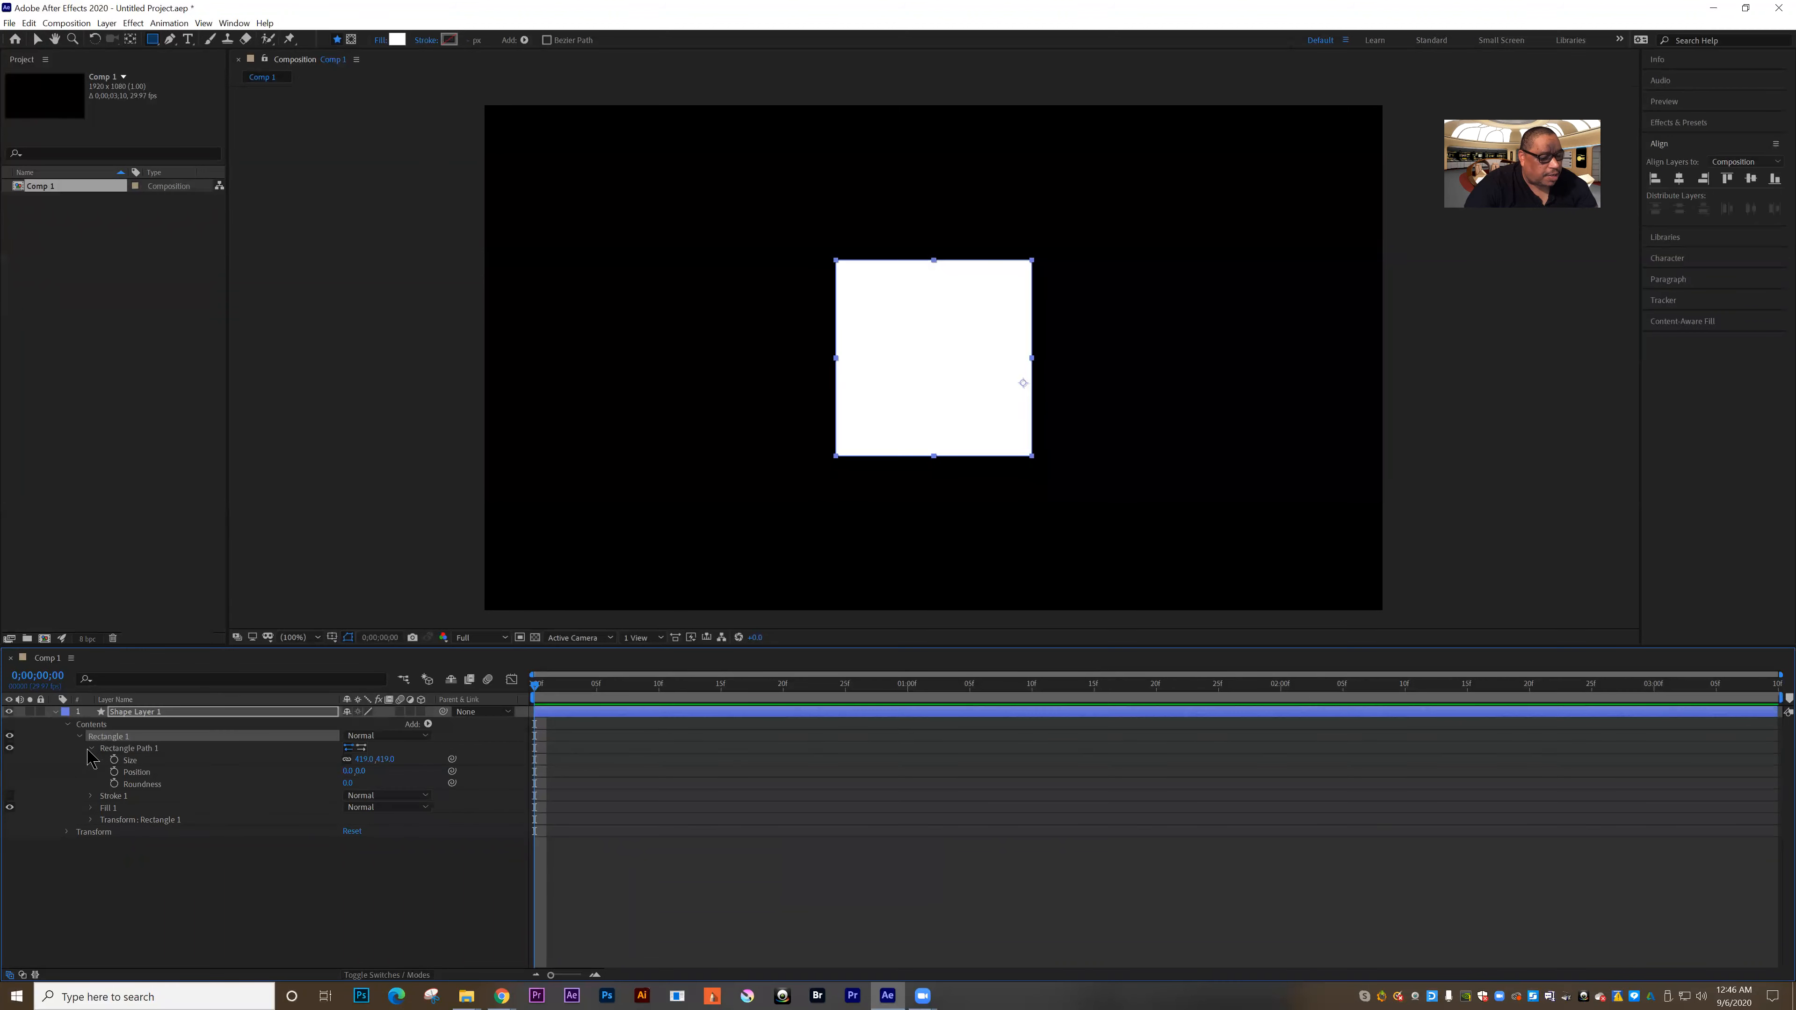
{"action": "left_click", "coordinate": [89, 748]}
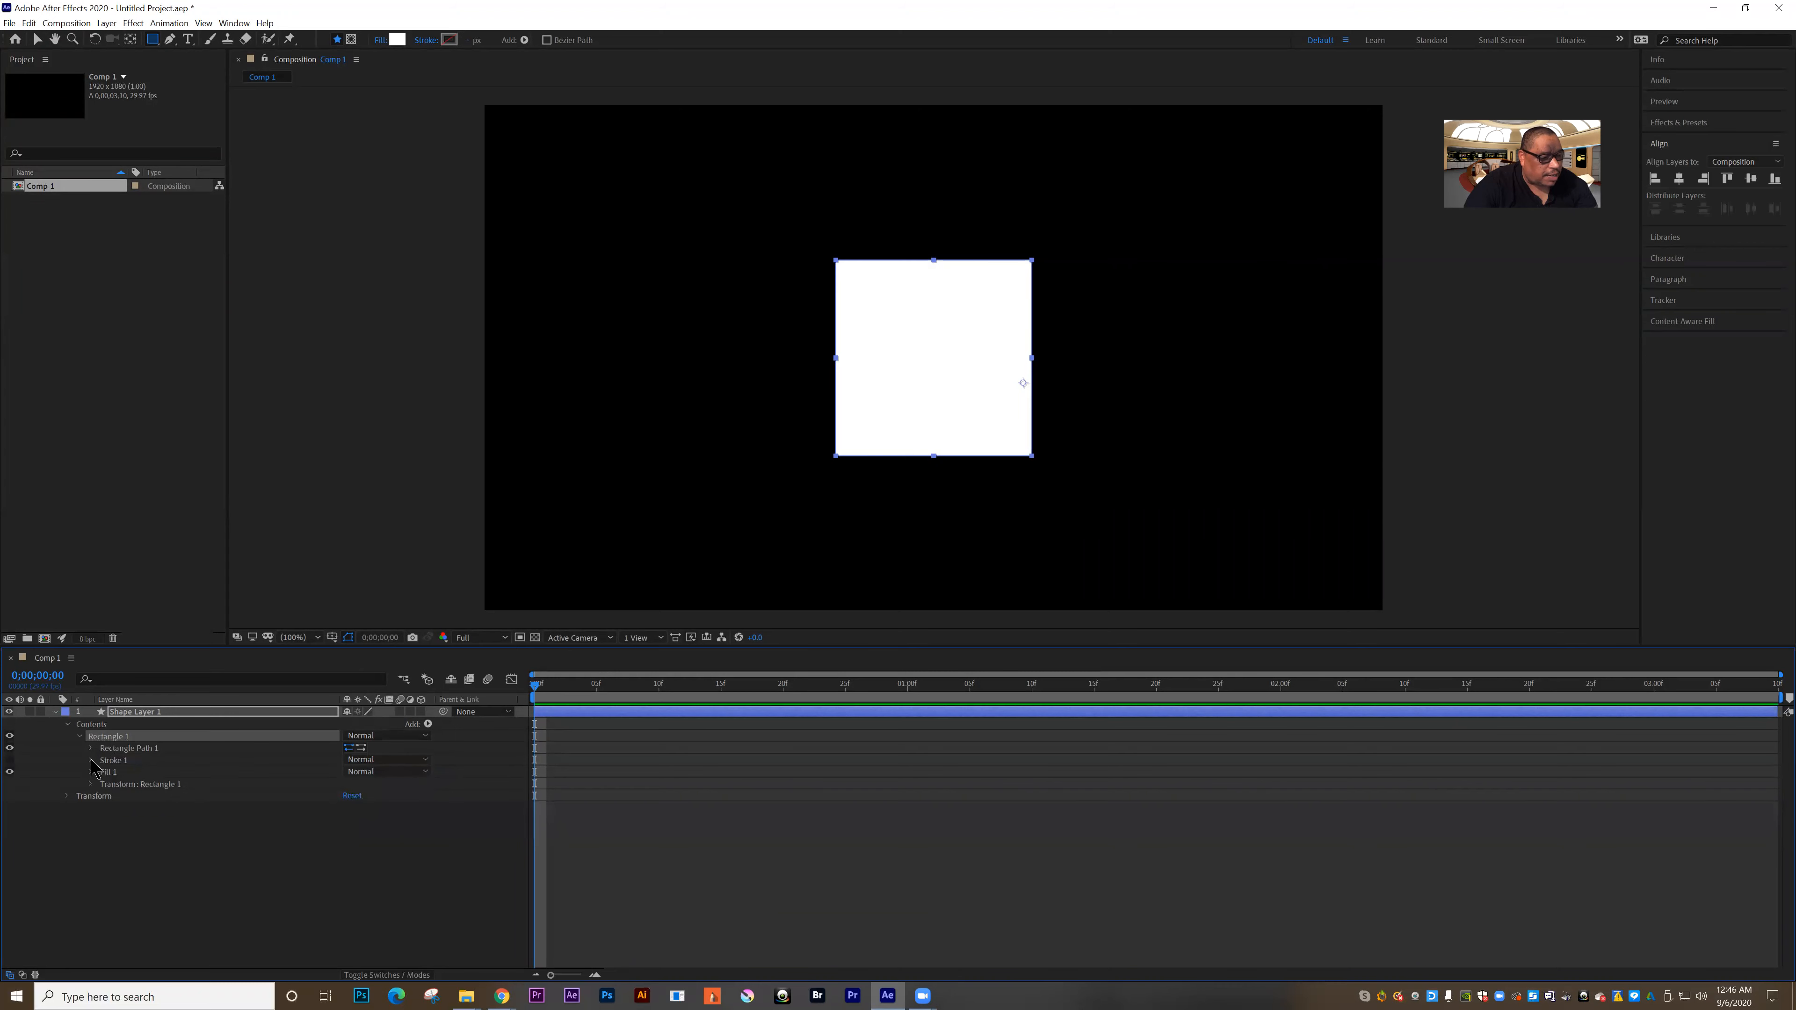
{"action": "left_click", "coordinate": [91, 761]}
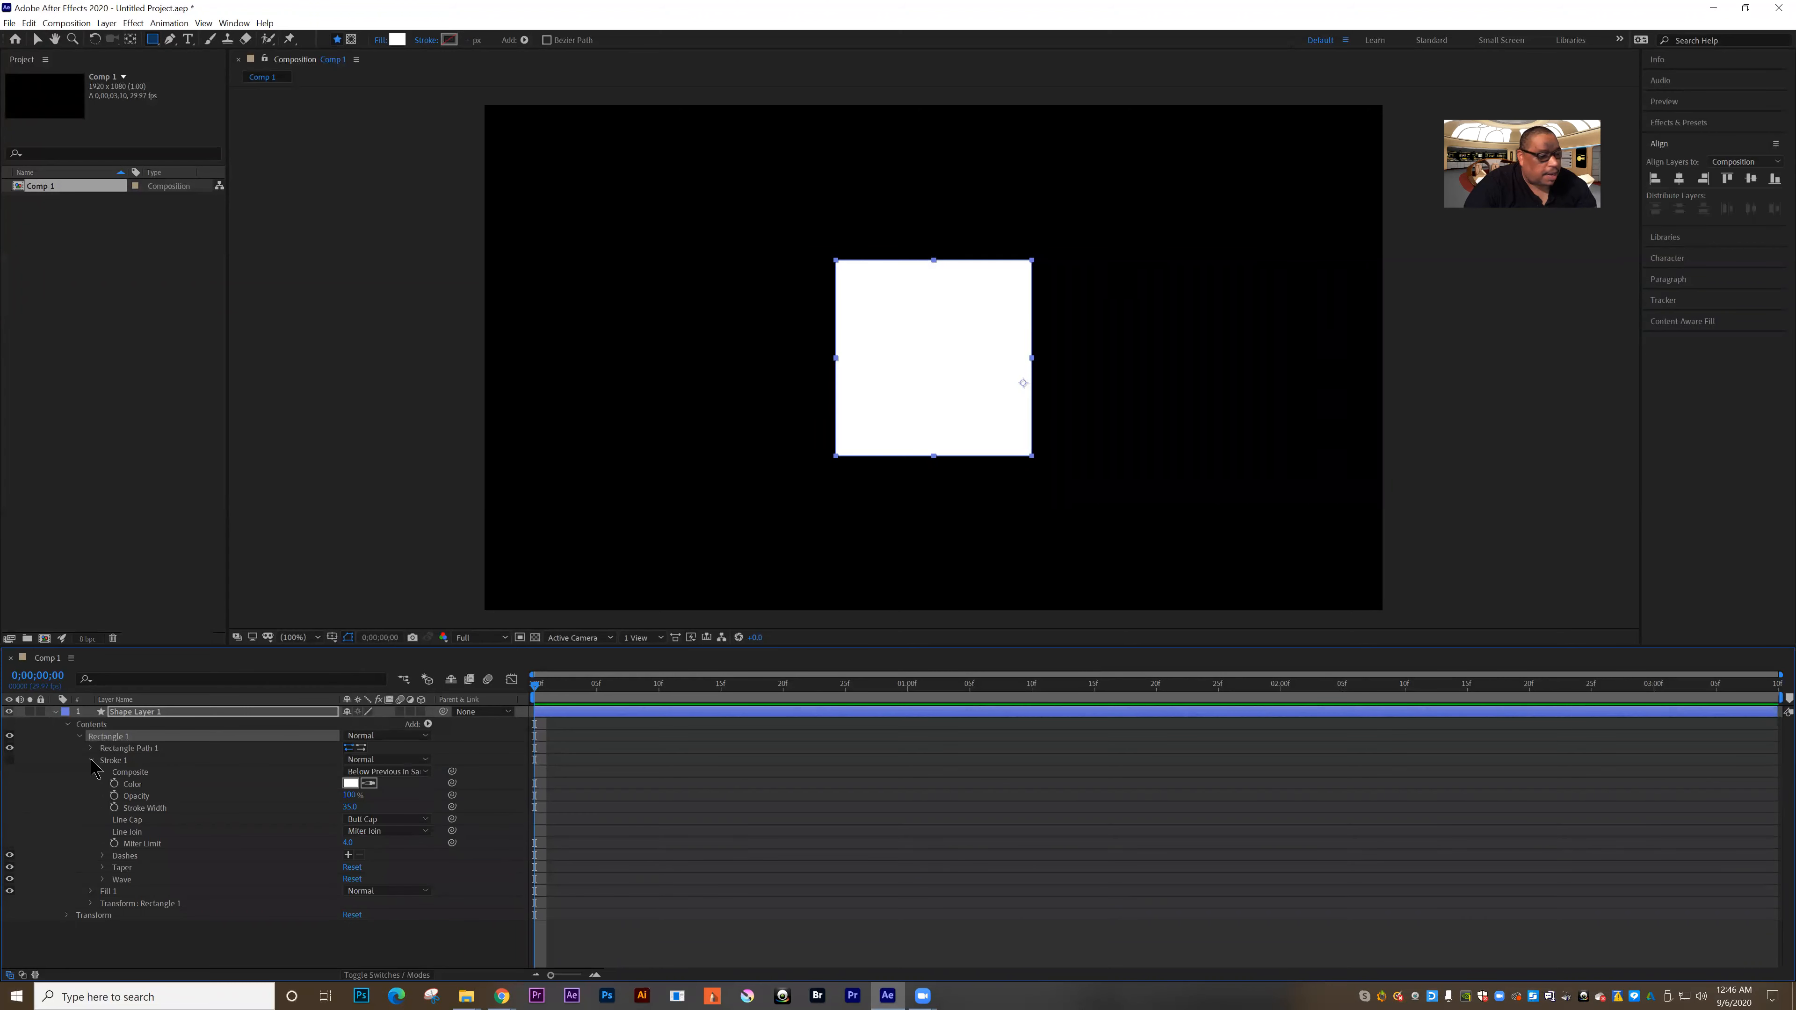
{"action": "left_click", "coordinate": [91, 762]}
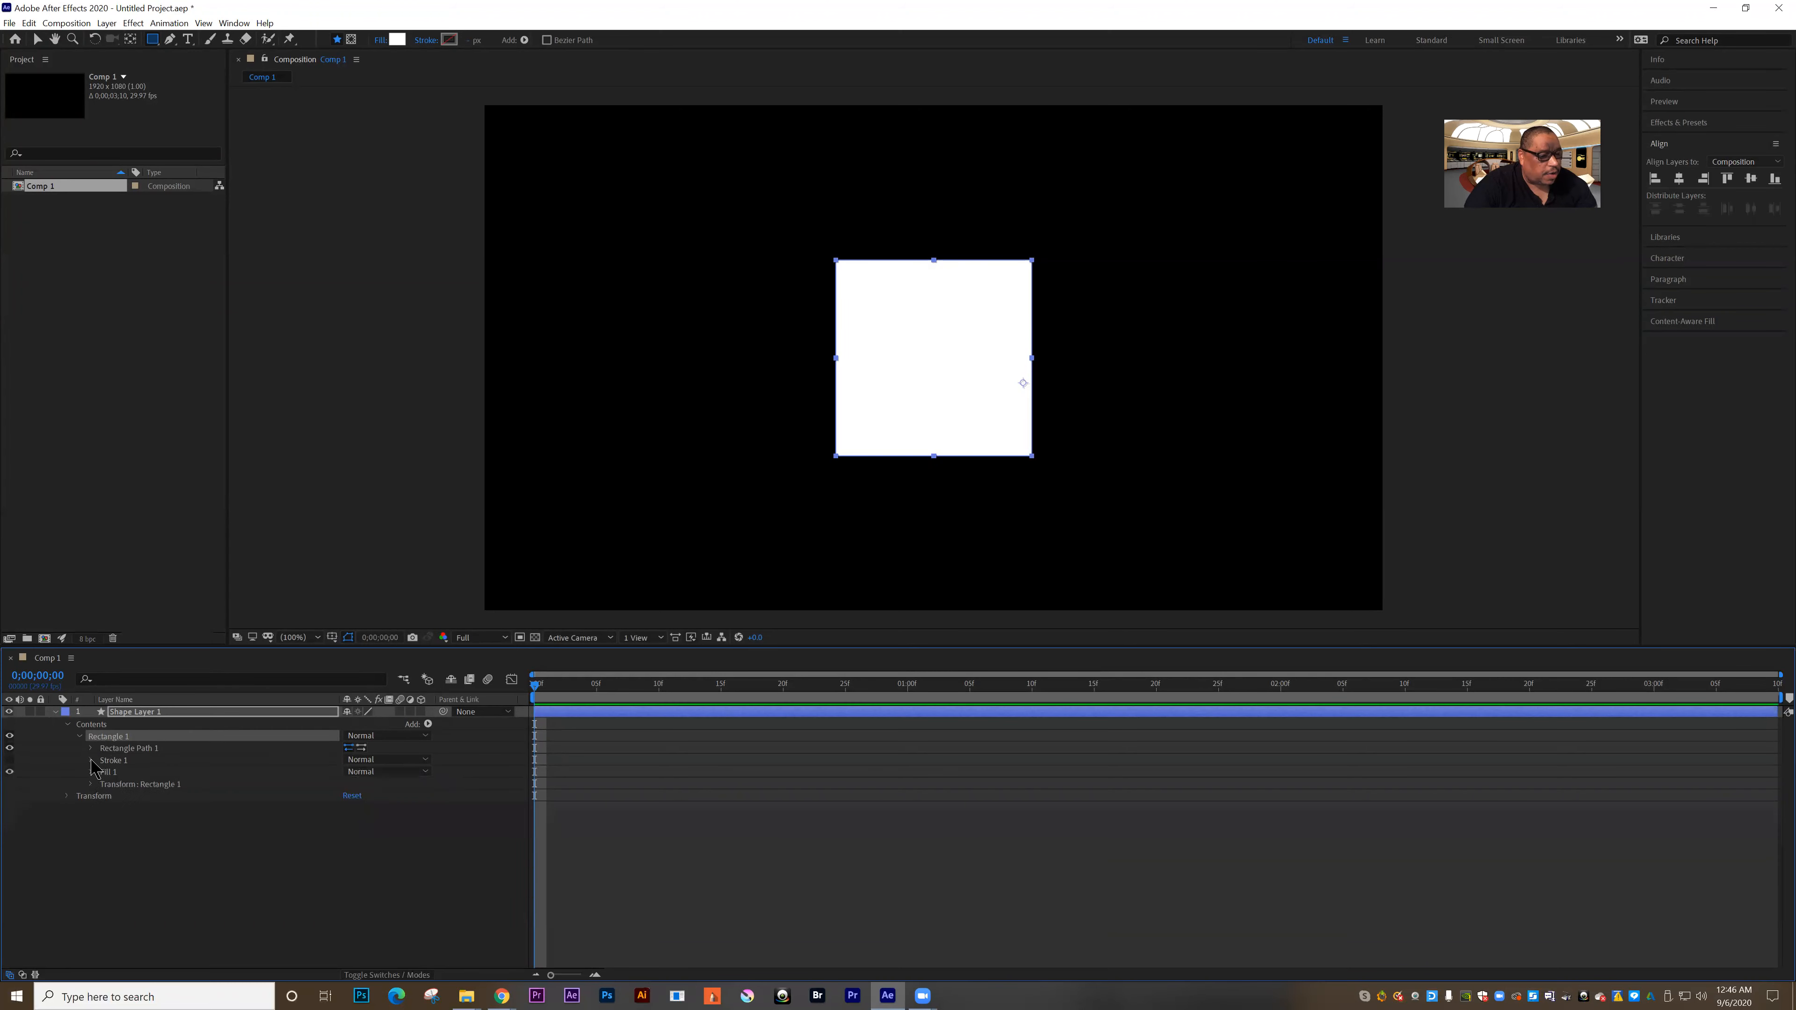
{"action": "left_click", "coordinate": [80, 737]}
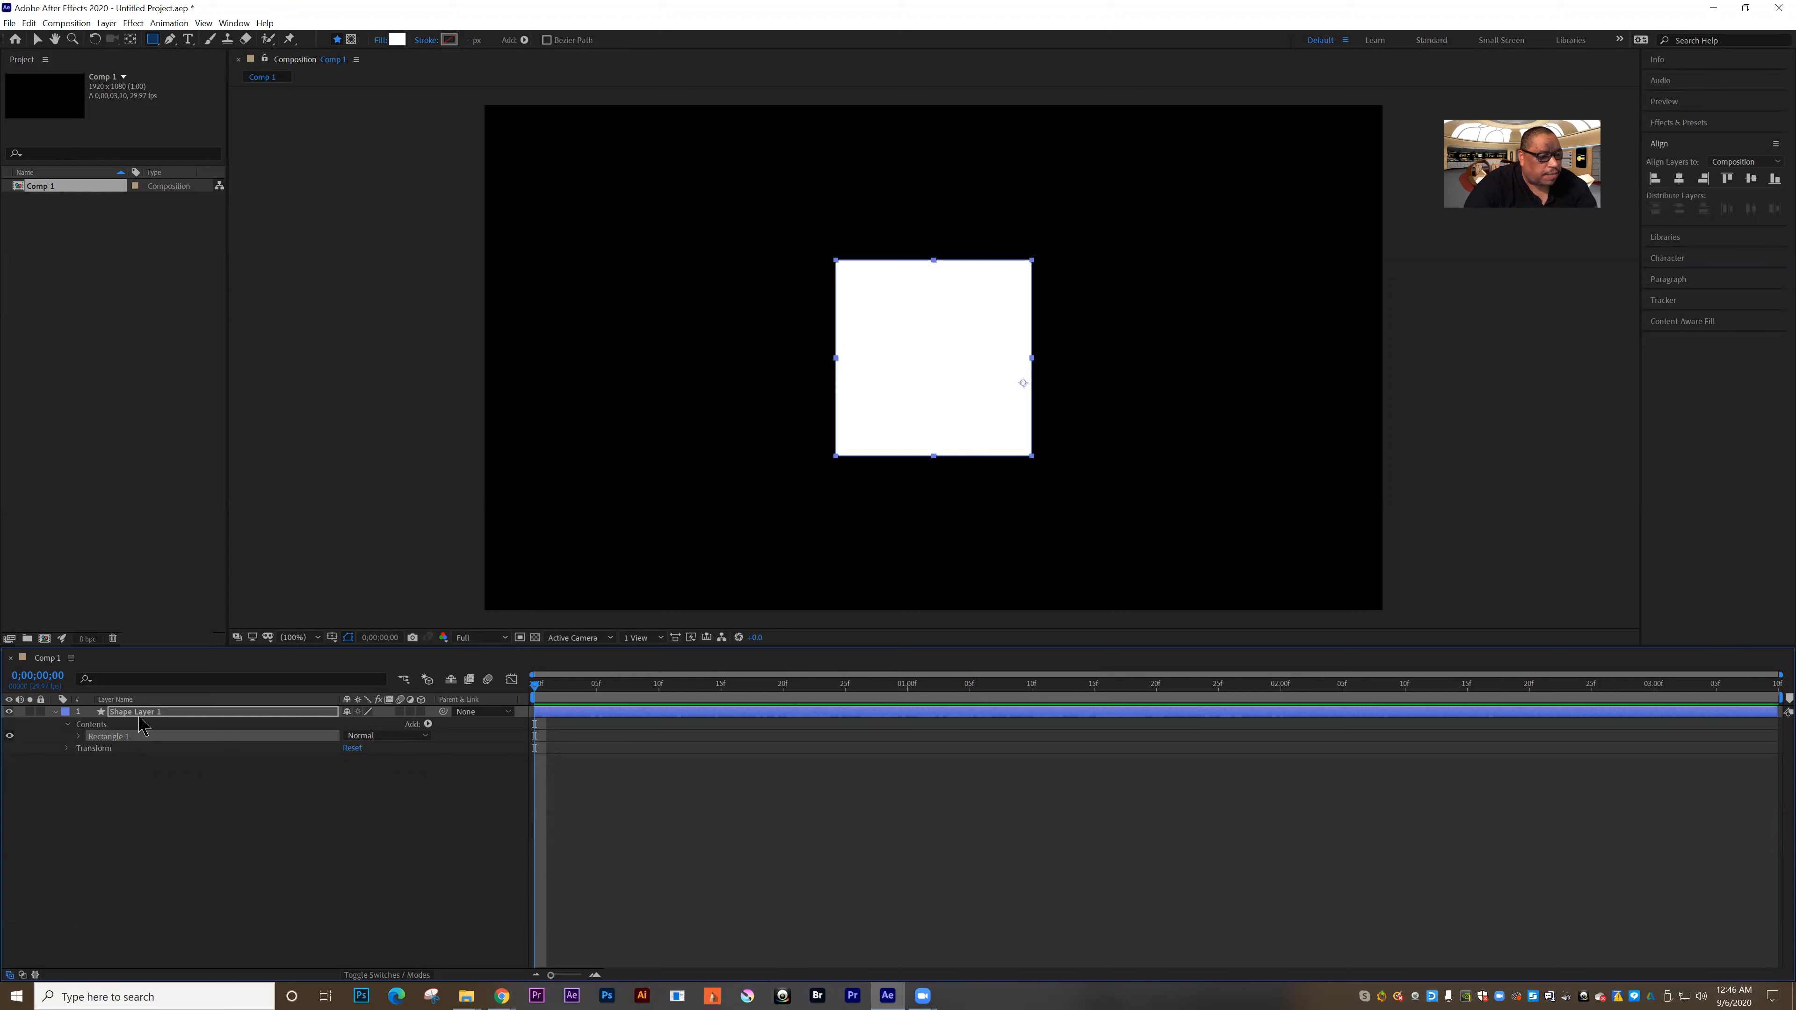
Move the shape layer's anchor point to the center of the square with the Pan Behind tool
{"action": "left_click", "coordinate": [66, 748]}
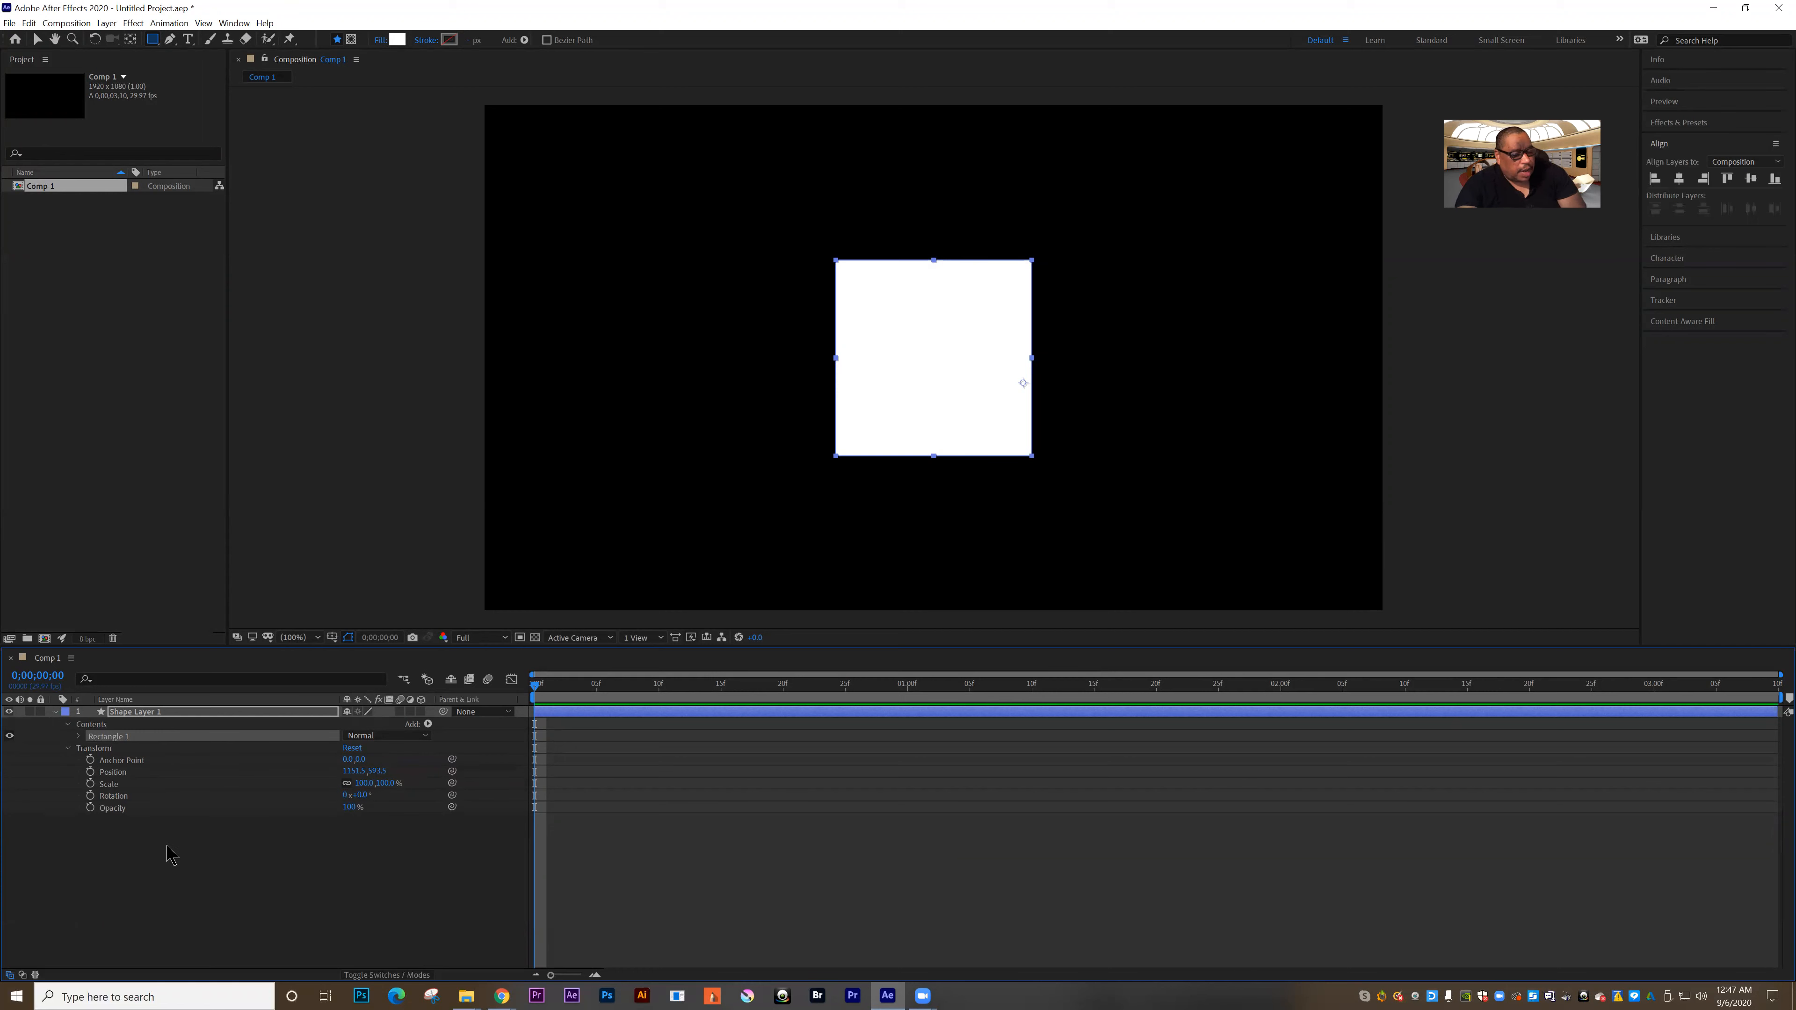
{"action": "left_click", "coordinate": [90, 760]}
{"action": "left_click", "coordinate": [90, 760]}
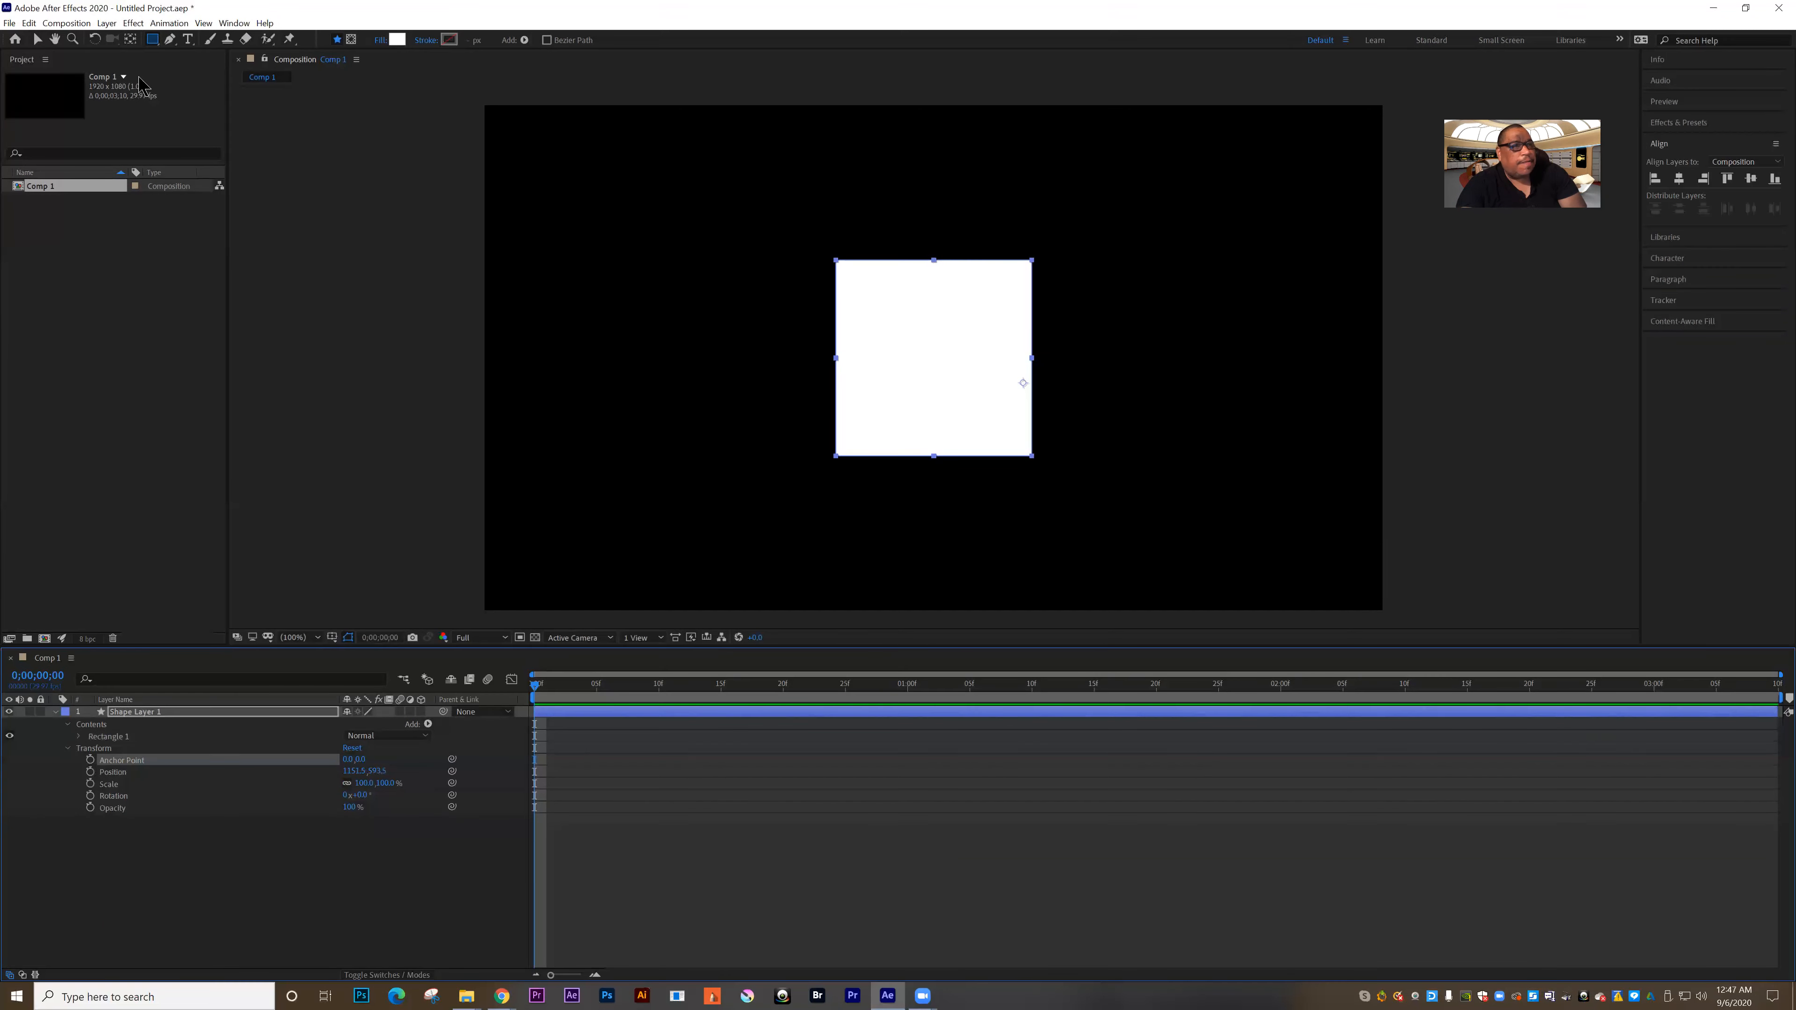
{"action": "left_click", "coordinate": [131, 43]}
{"action": "left_click_drag", "start_coordinate": [1023, 384], "coordinate": [933, 362]}
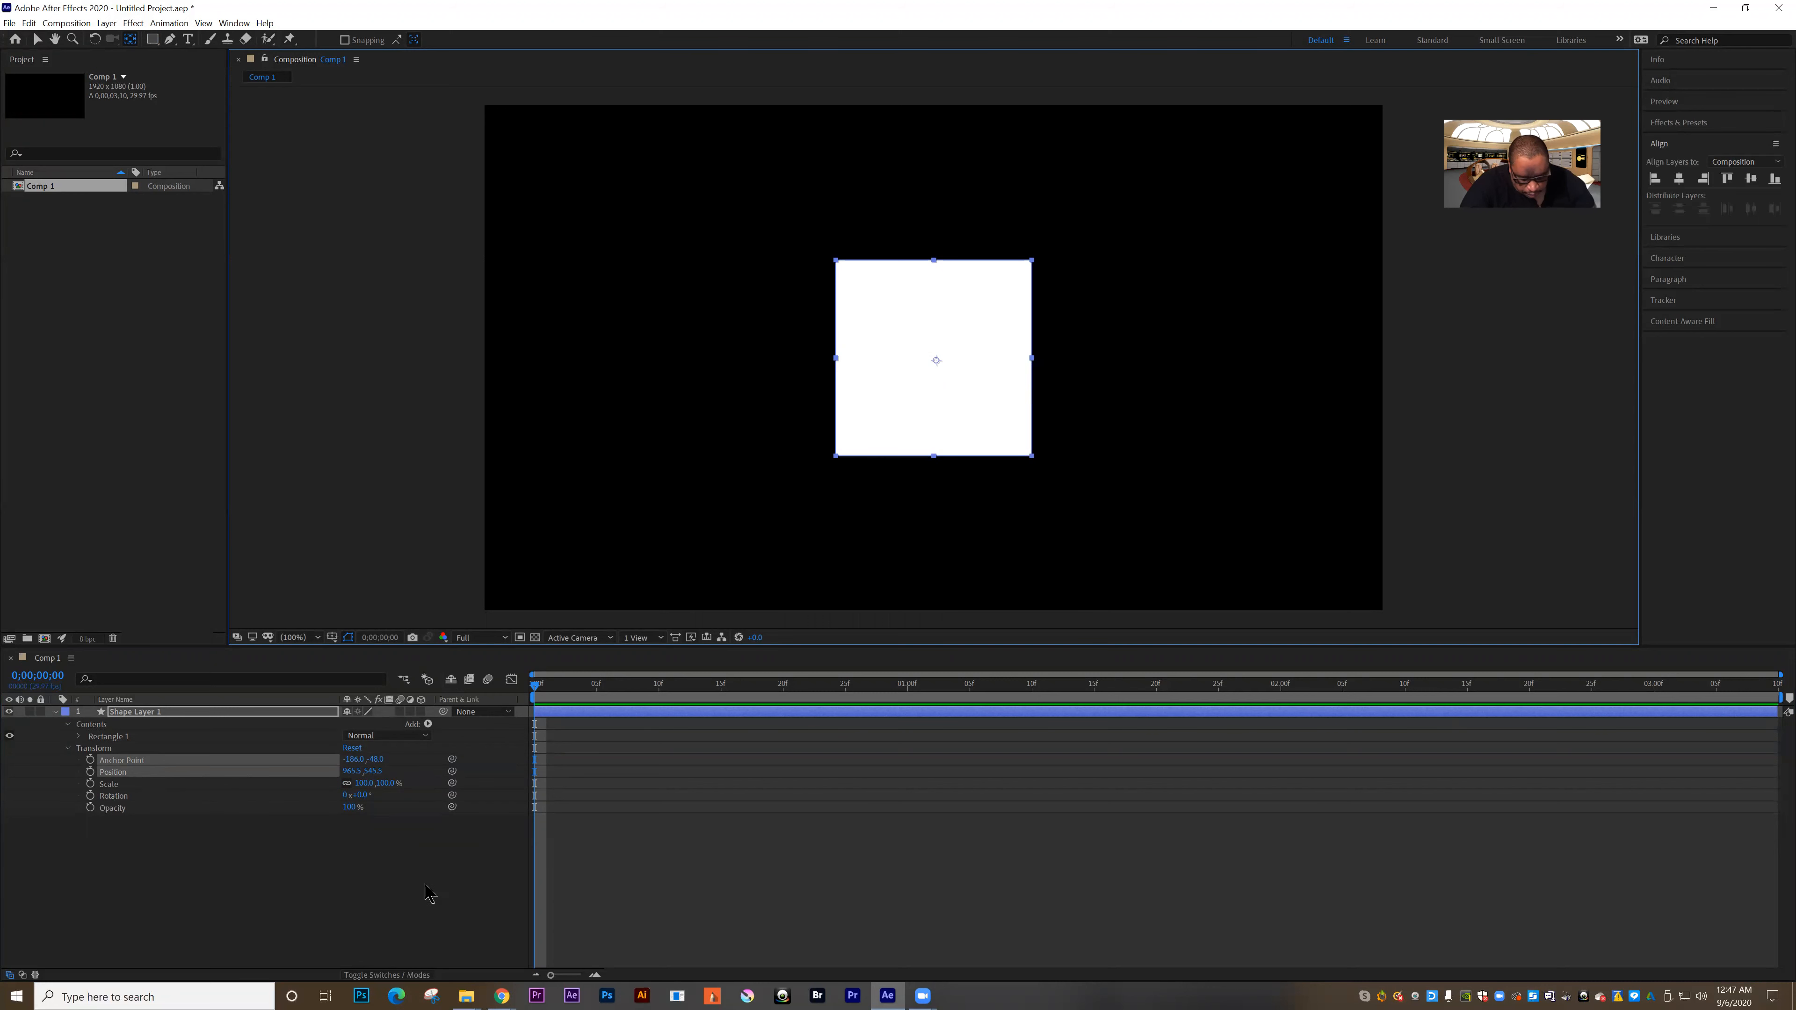
Keyframe the square's opacity at 100% at 1 second and 0% at the composition's start, and preview the fade-in
{"action": "left_click_drag", "start_coordinate": [536, 685], "coordinate": [908, 708]}
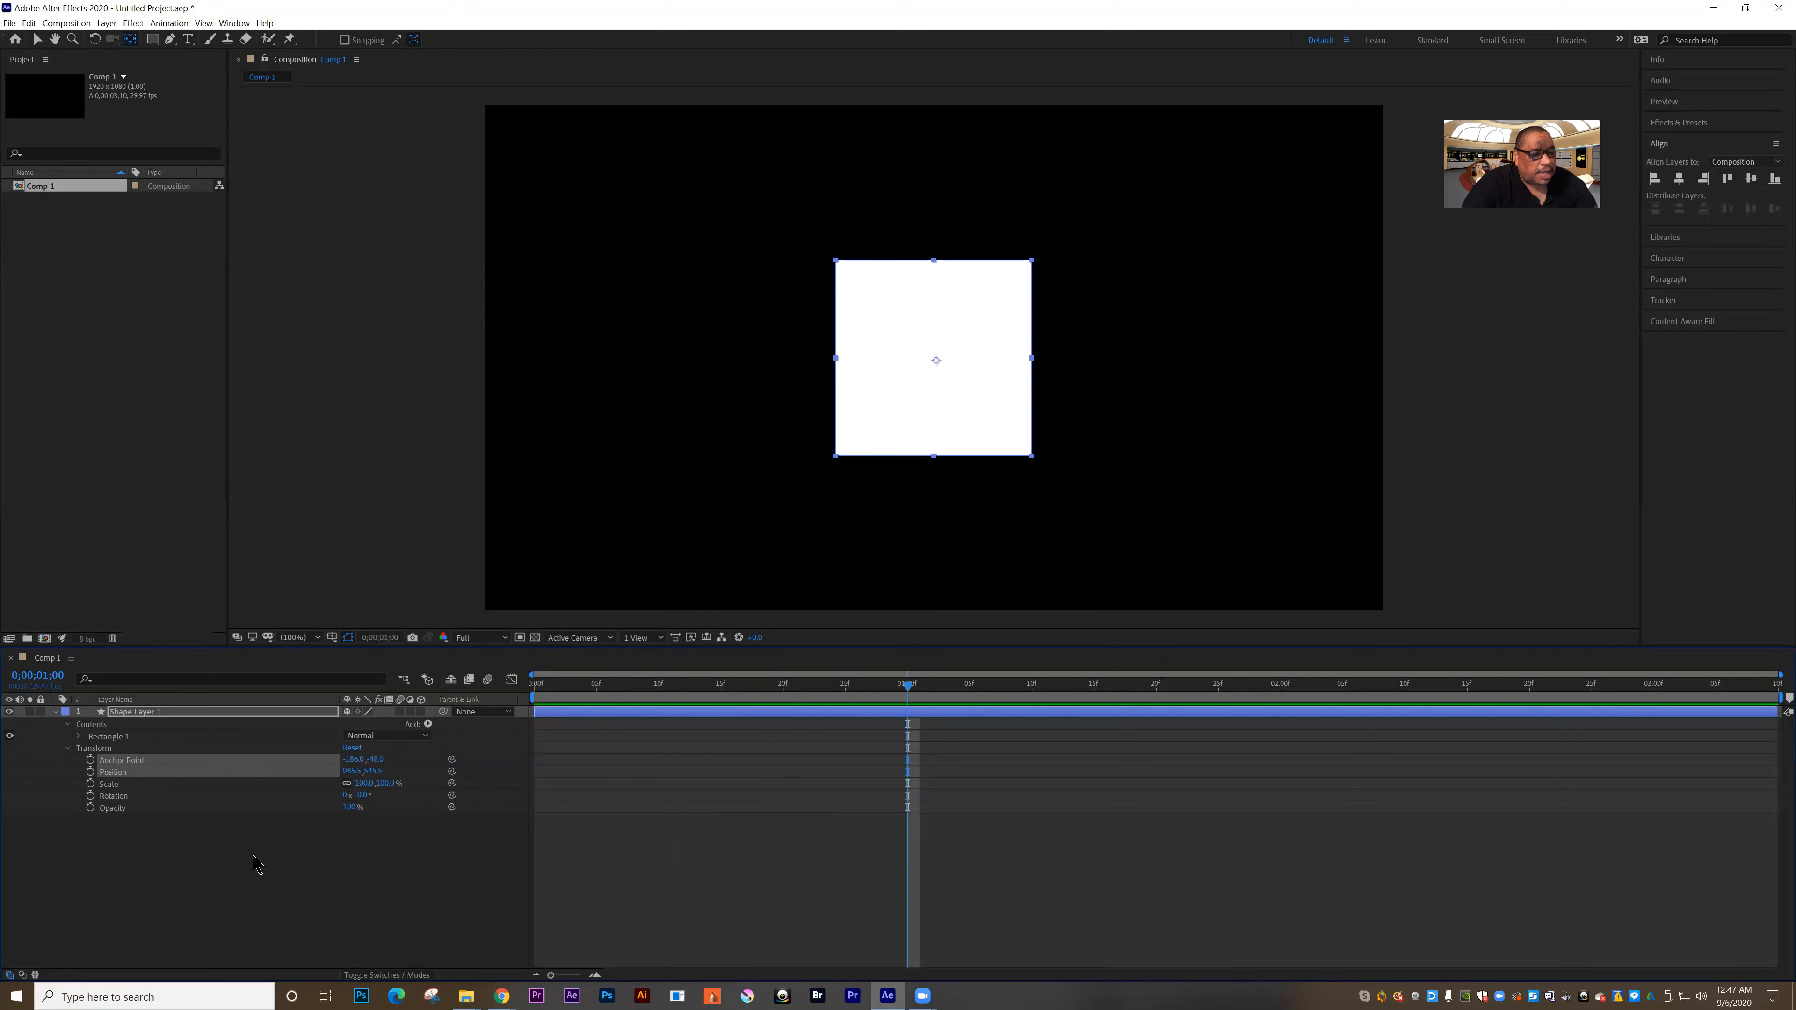
{"action": "left_click", "coordinate": [89, 807]}
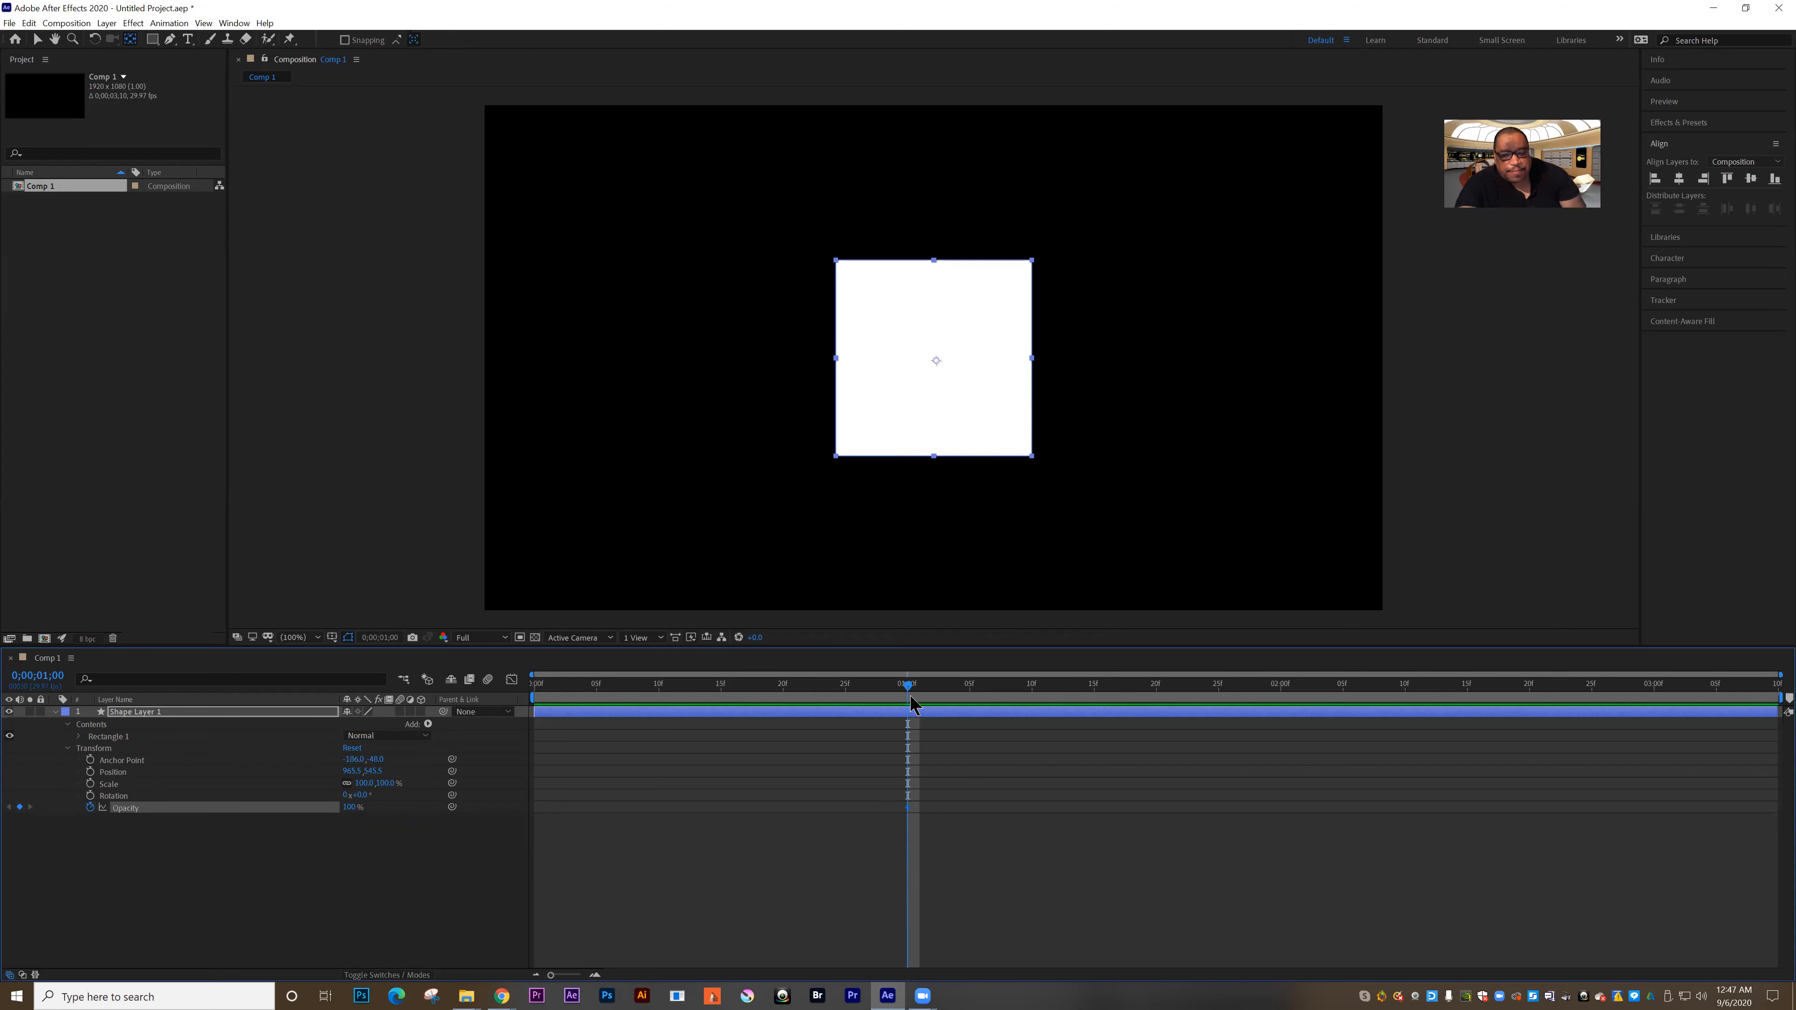
{"action": "left_click_drag", "start_coordinate": [911, 692], "coordinate": [531, 717]}
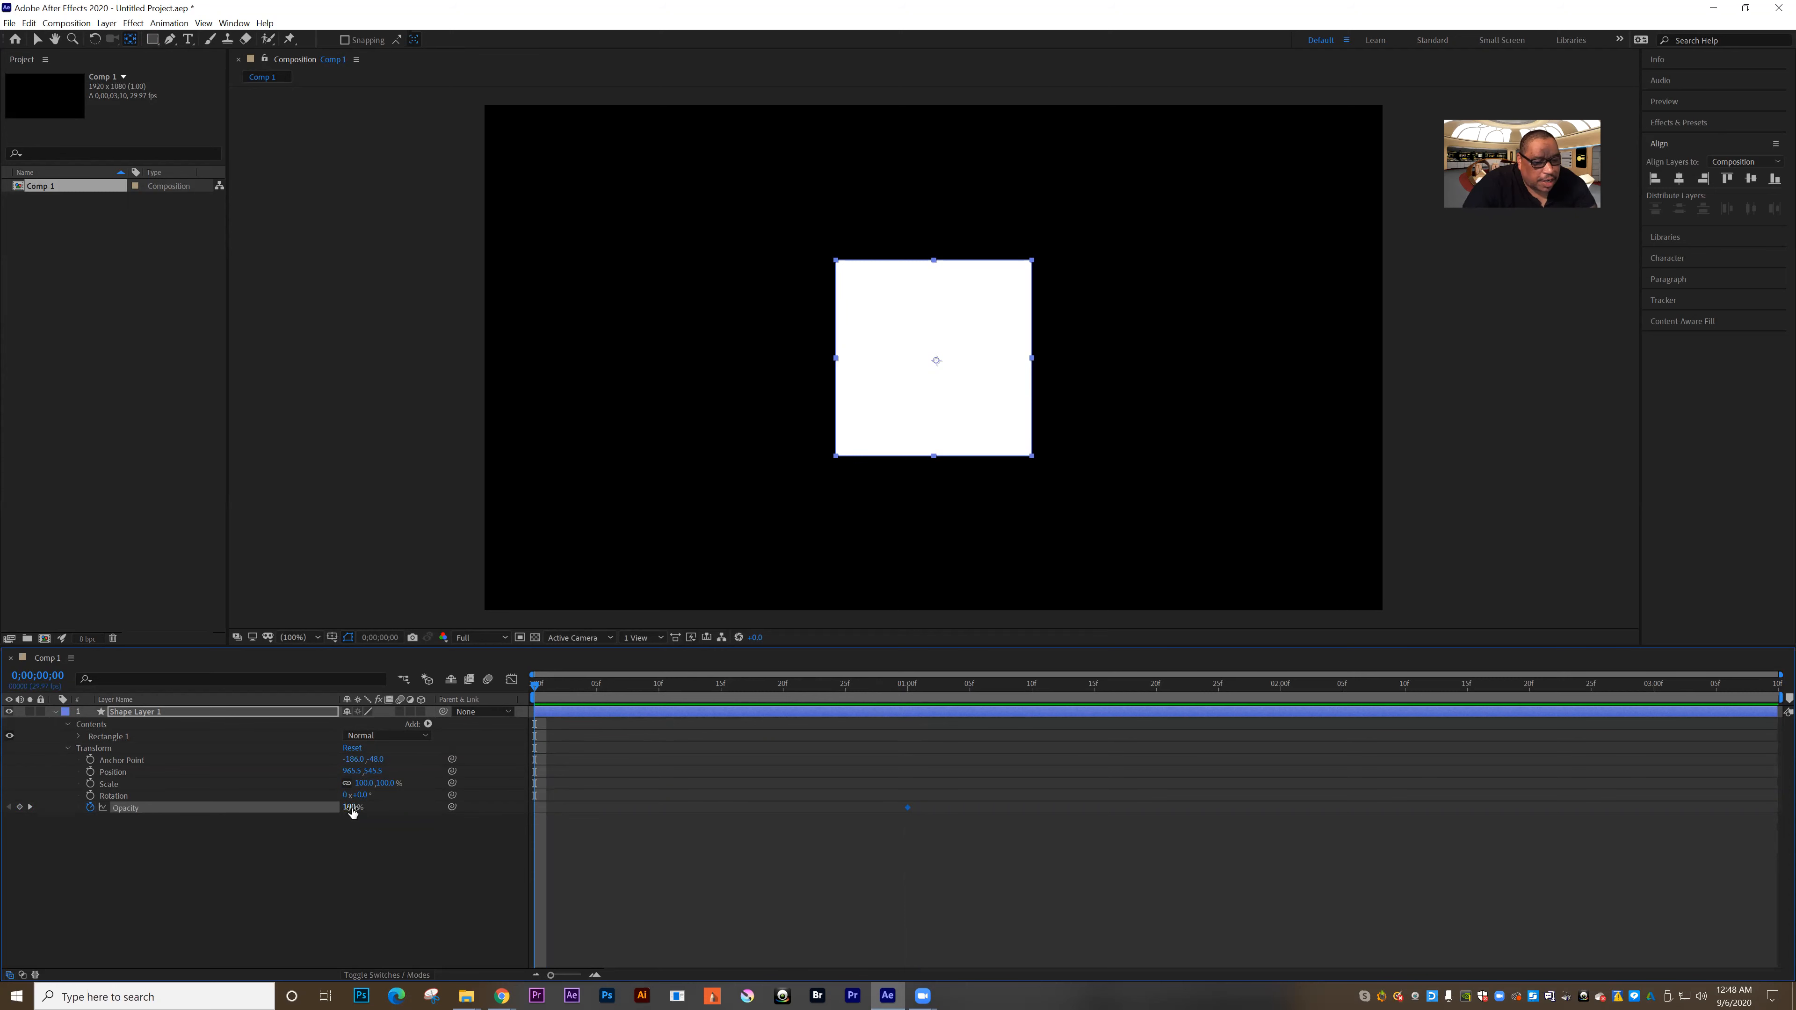
{"action": "left_click_drag", "start_coordinate": [336, 809], "coordinate": [254, 876]}
{"action": "left_click", "coordinate": [312, 922]}
{"action": "key", "text": "space"}
{"action": "key", "text": "space"}
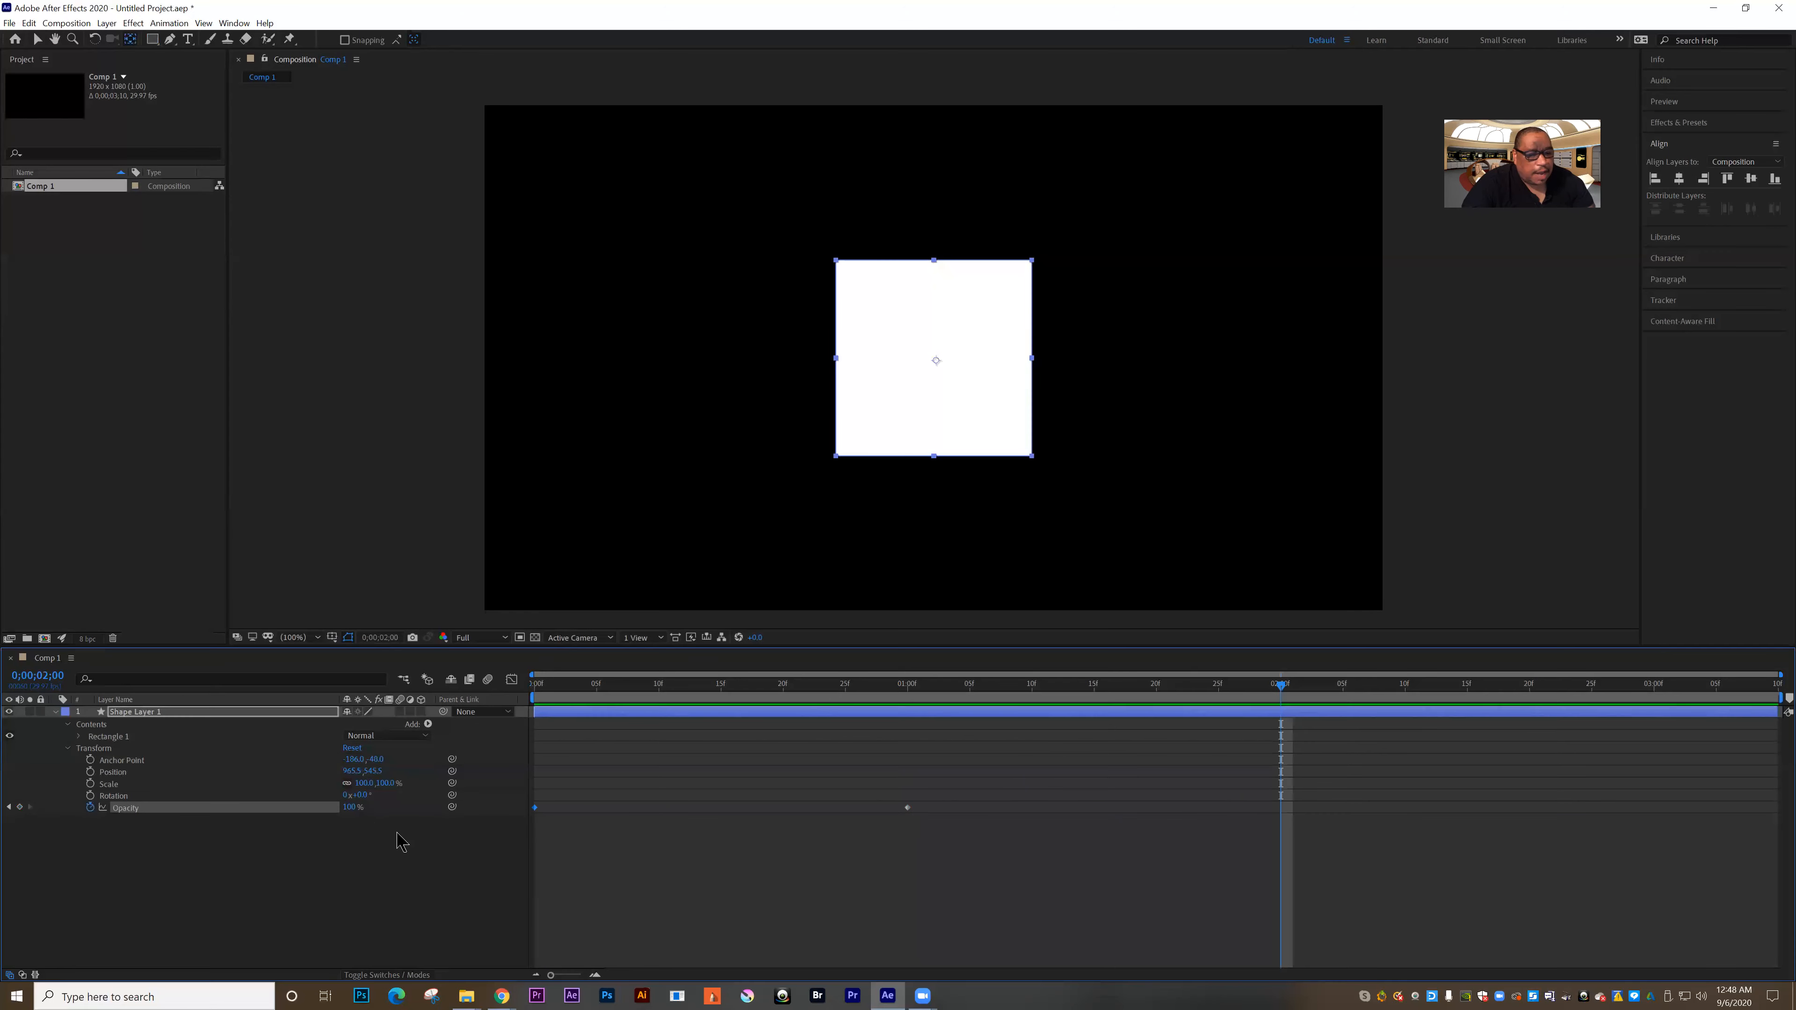
Add a 0% opacity keyframe at 2 seconds and preview the whole fade from the start
{"action": "left_click", "coordinate": [343, 823]}
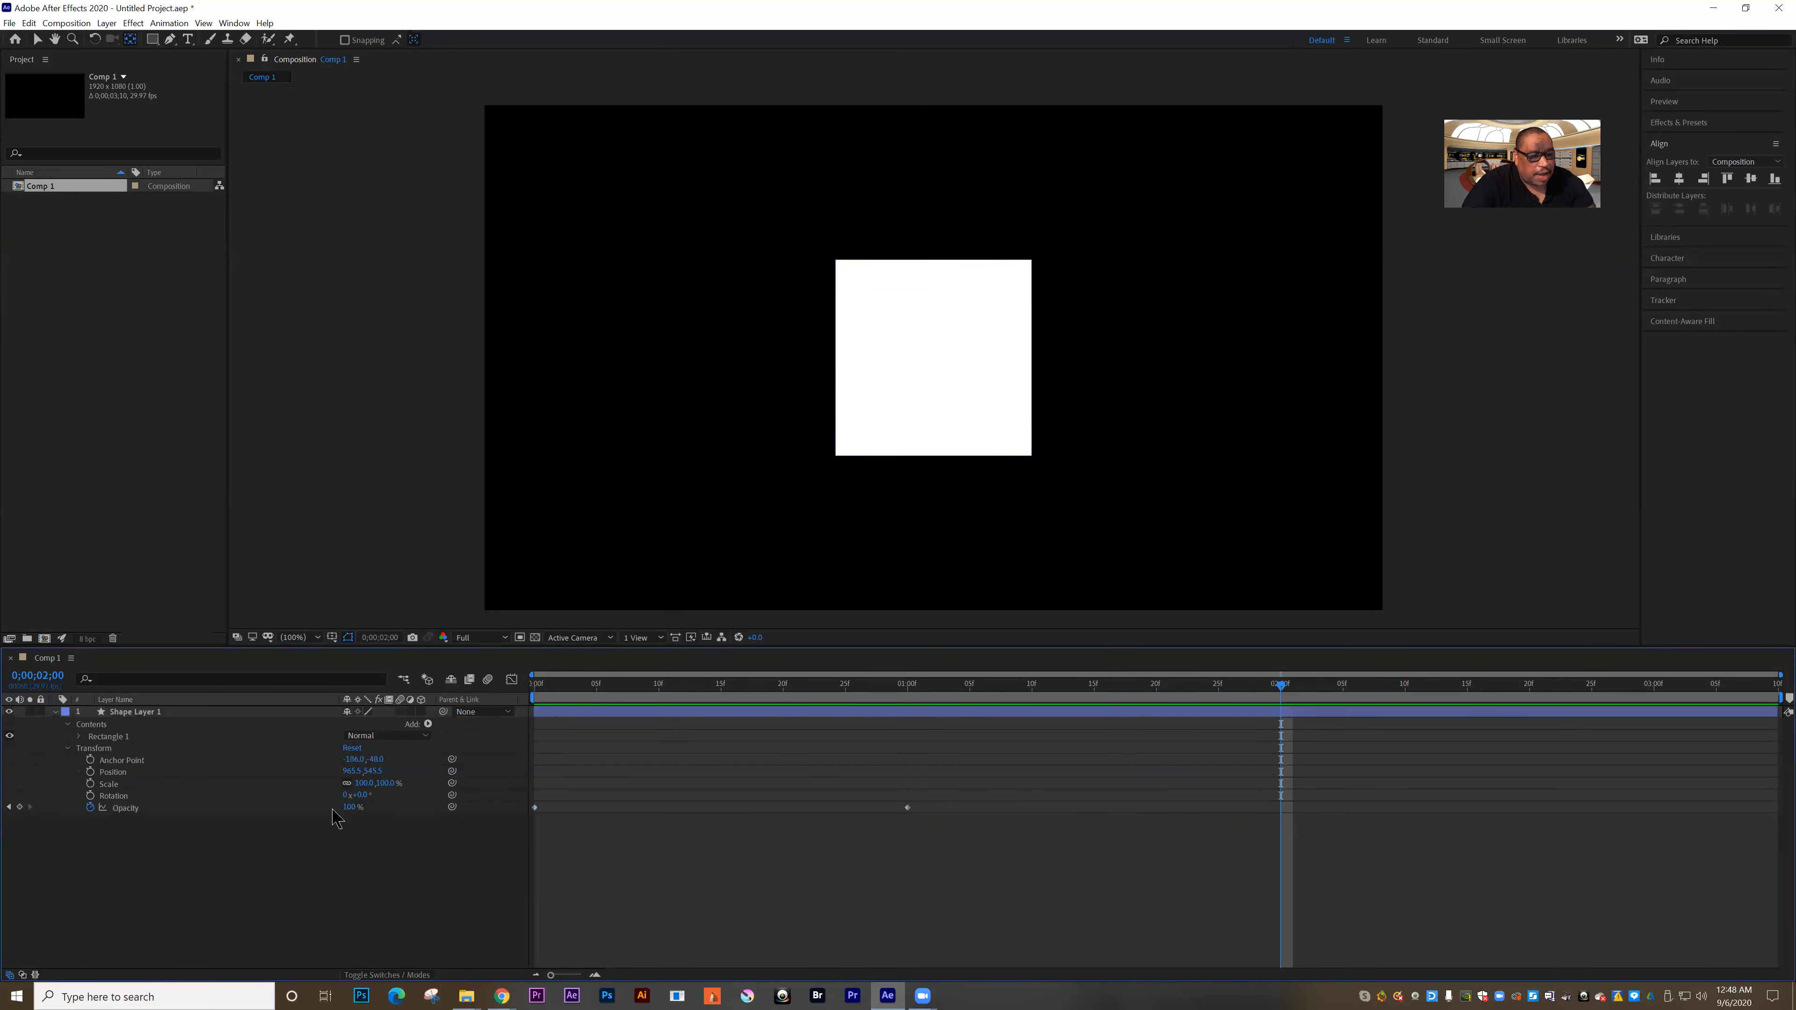
{"action": "left_click_drag", "start_coordinate": [350, 807], "coordinate": [205, 824]}
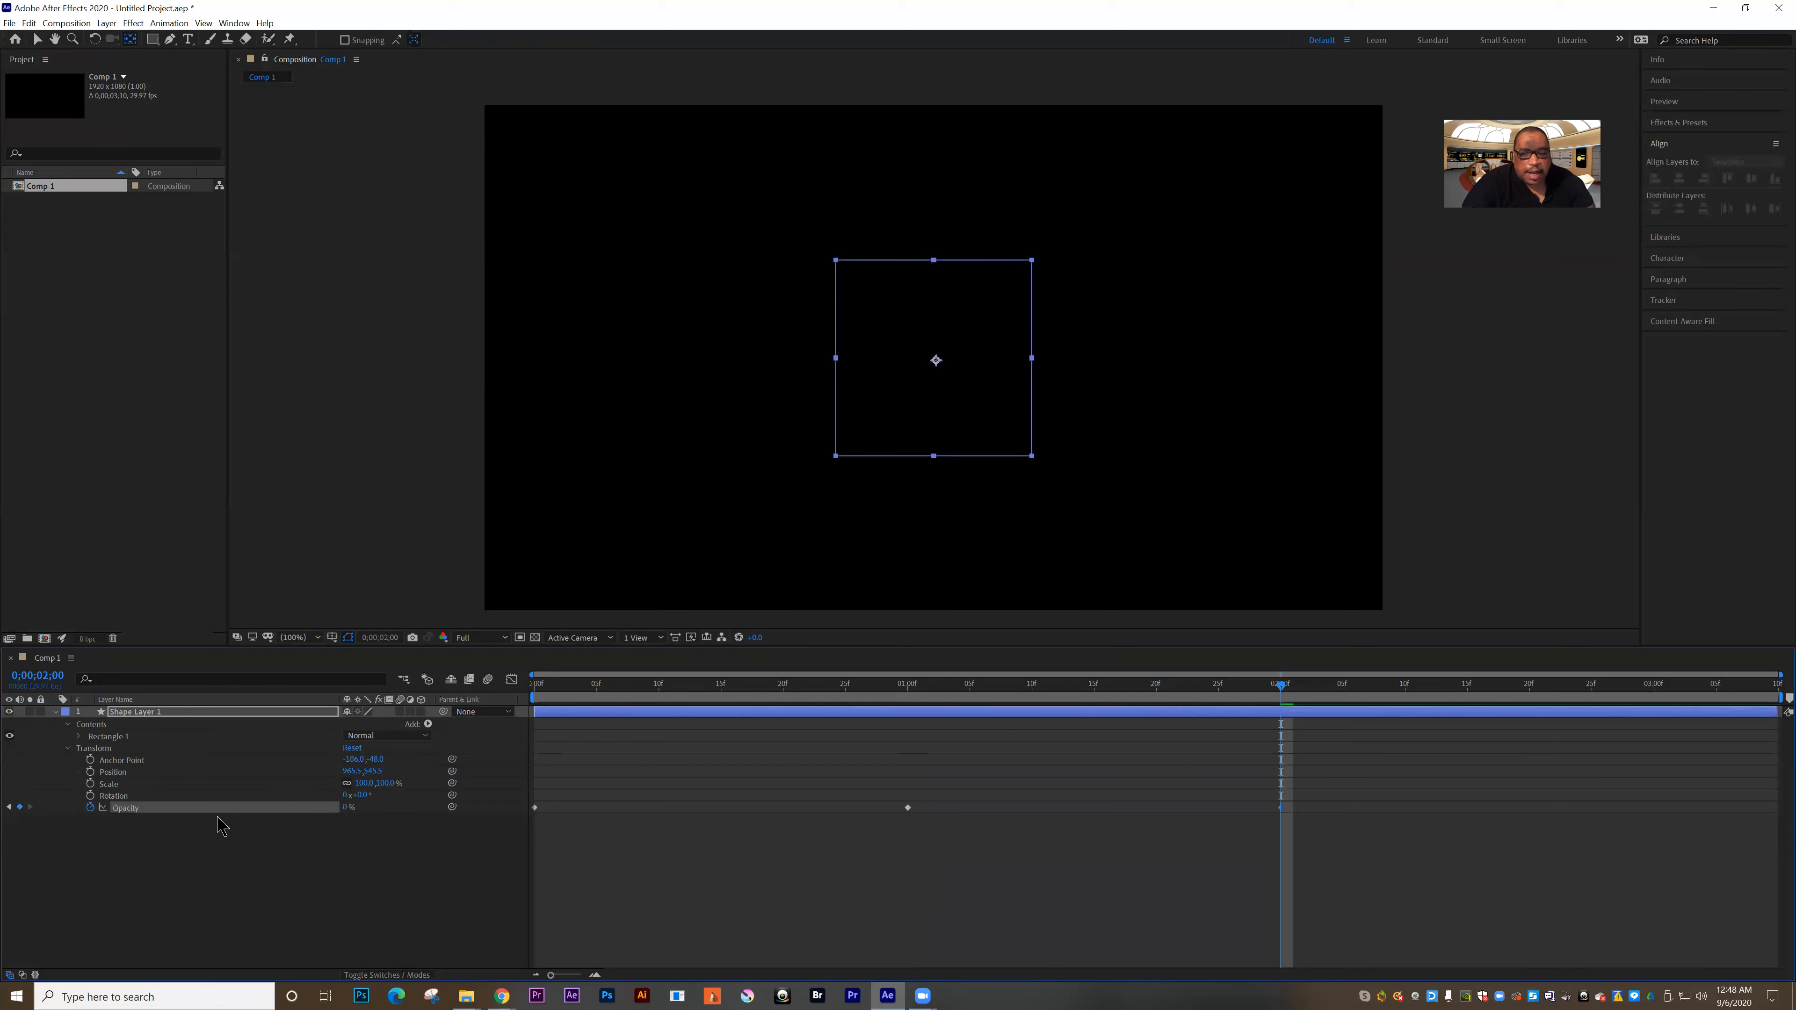
{"action": "left_click", "coordinate": [548, 688]}
{"action": "left_click_drag", "start_coordinate": [549, 693], "coordinate": [520, 708]}
{"action": "key", "text": "space"}
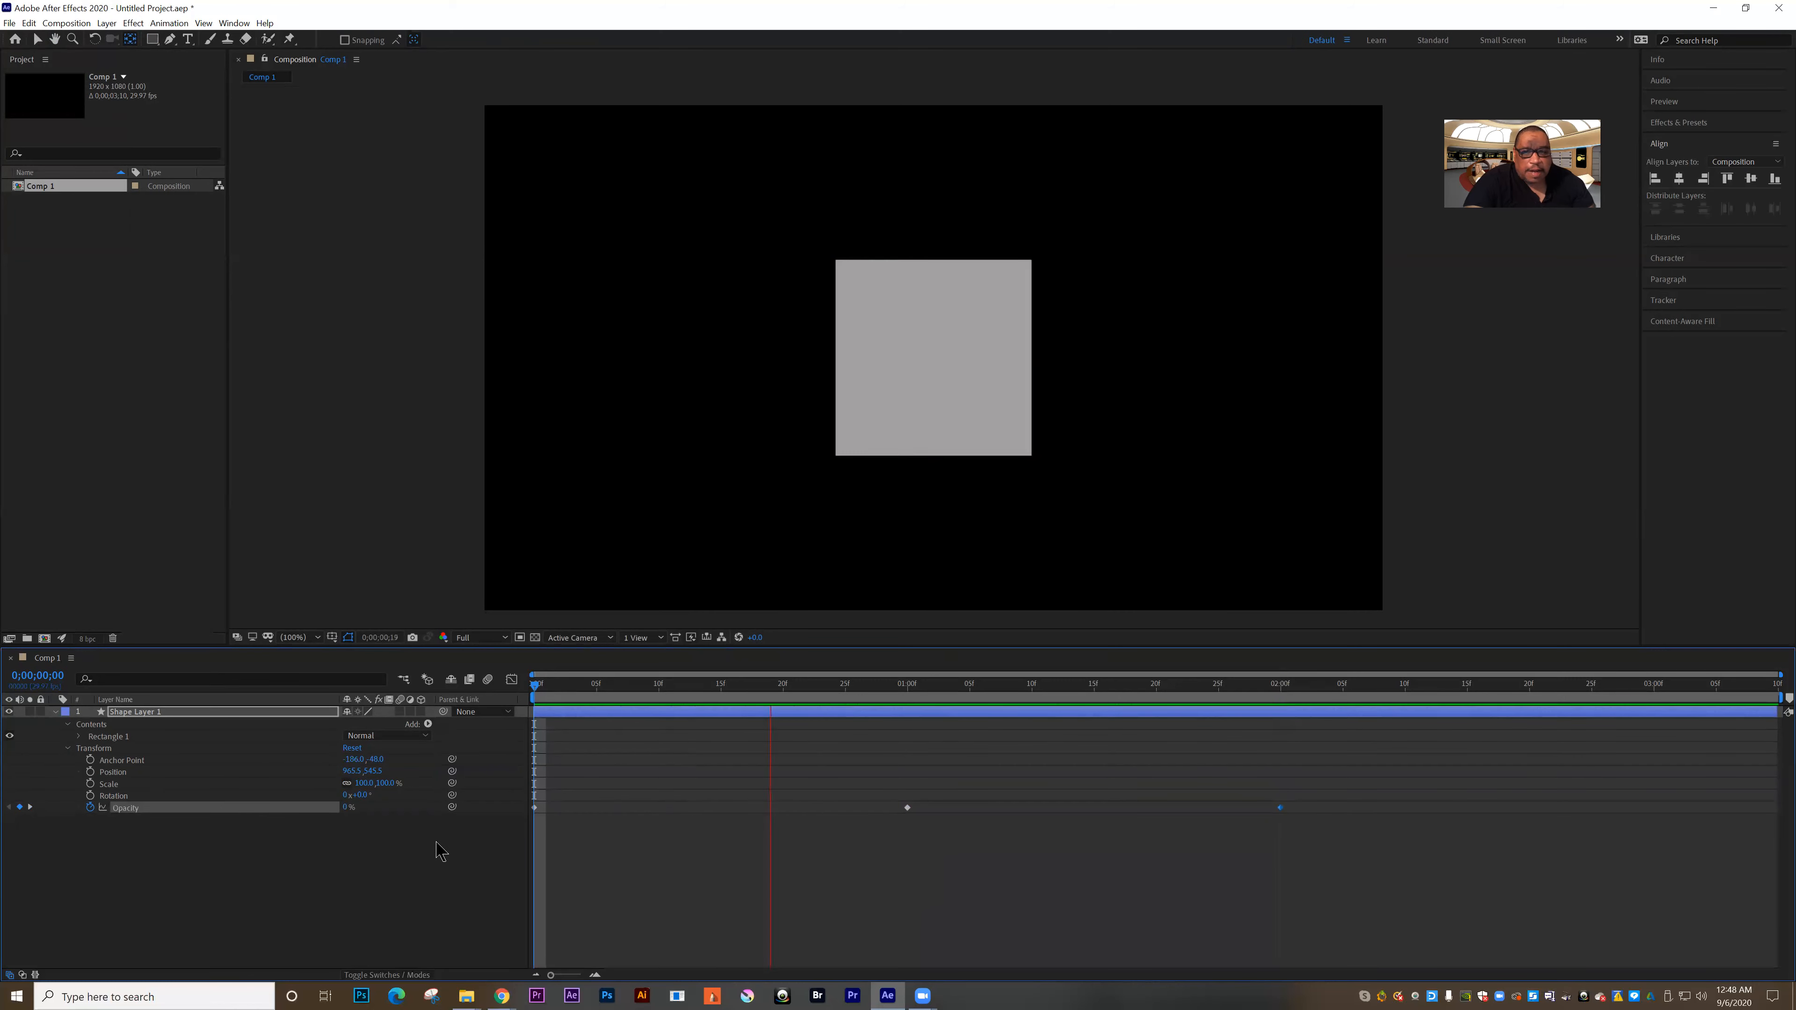
{"action": "key", "text": "space"}
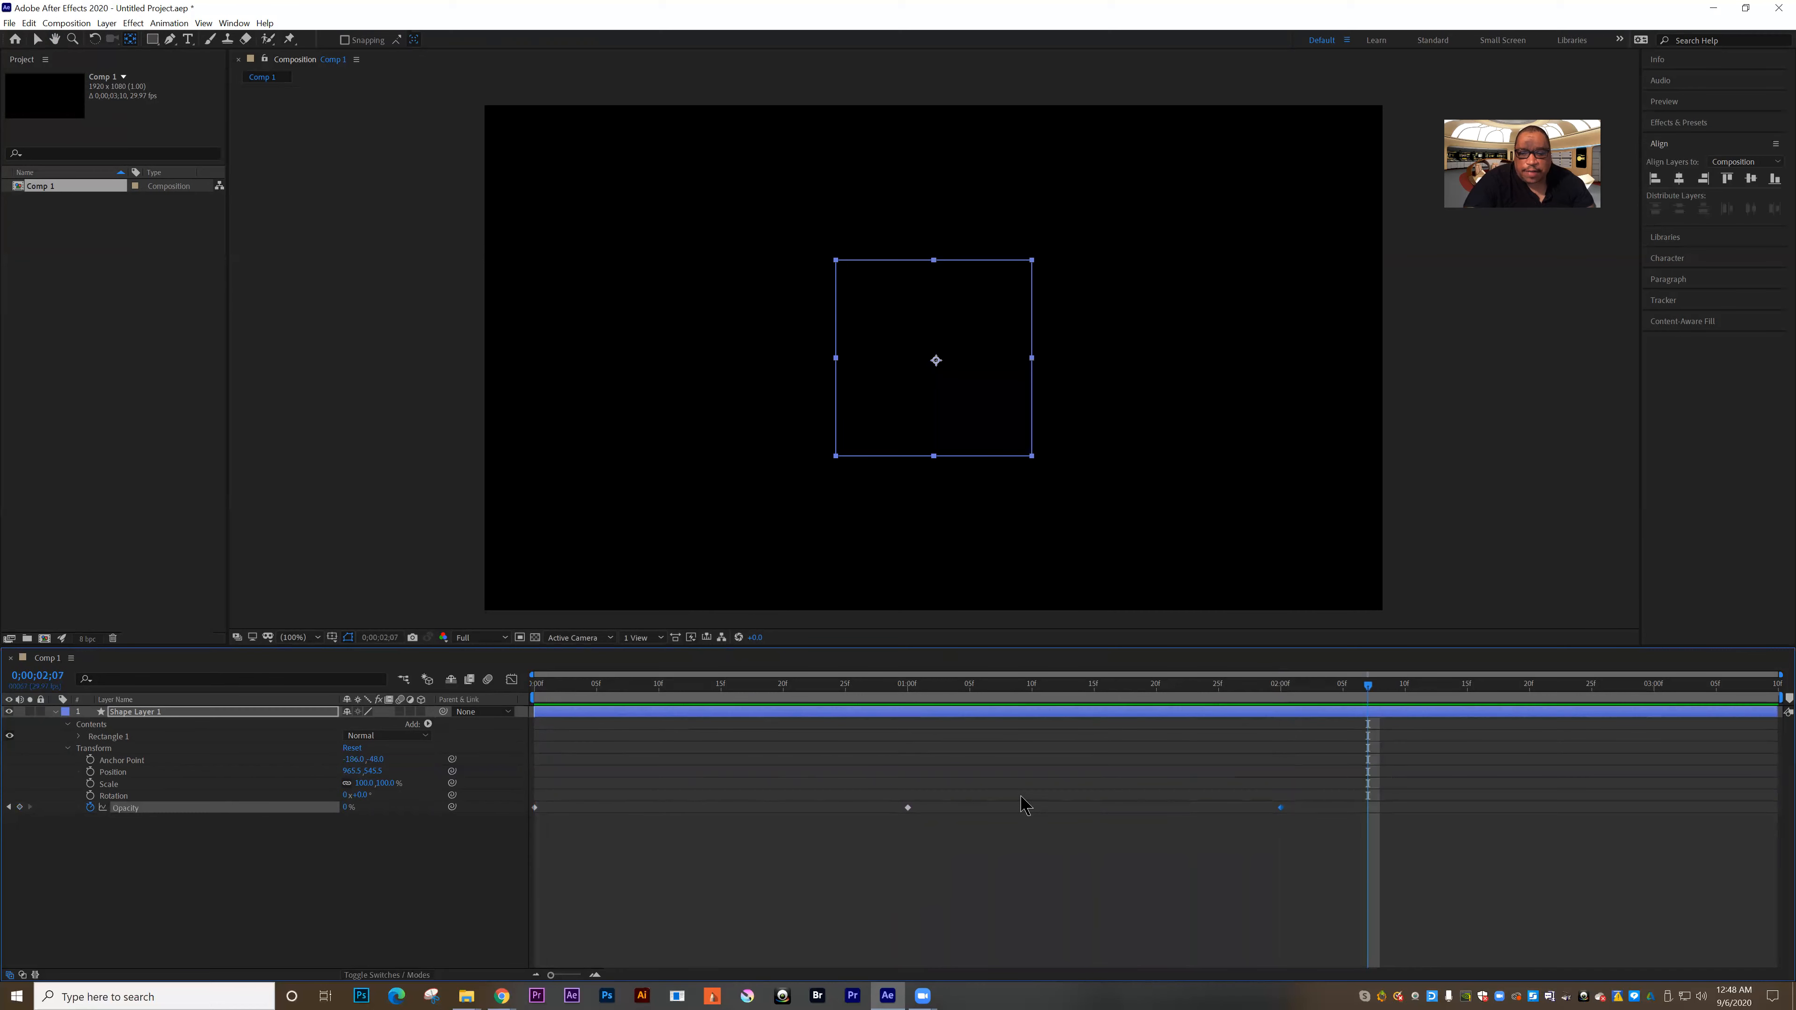
Speed up the fade by moving the 100% opacity keyframe to frame 6 and the final one to frame 12, and preview it
{"action": "left_click_drag", "start_coordinate": [1368, 686], "coordinate": [910, 746]}
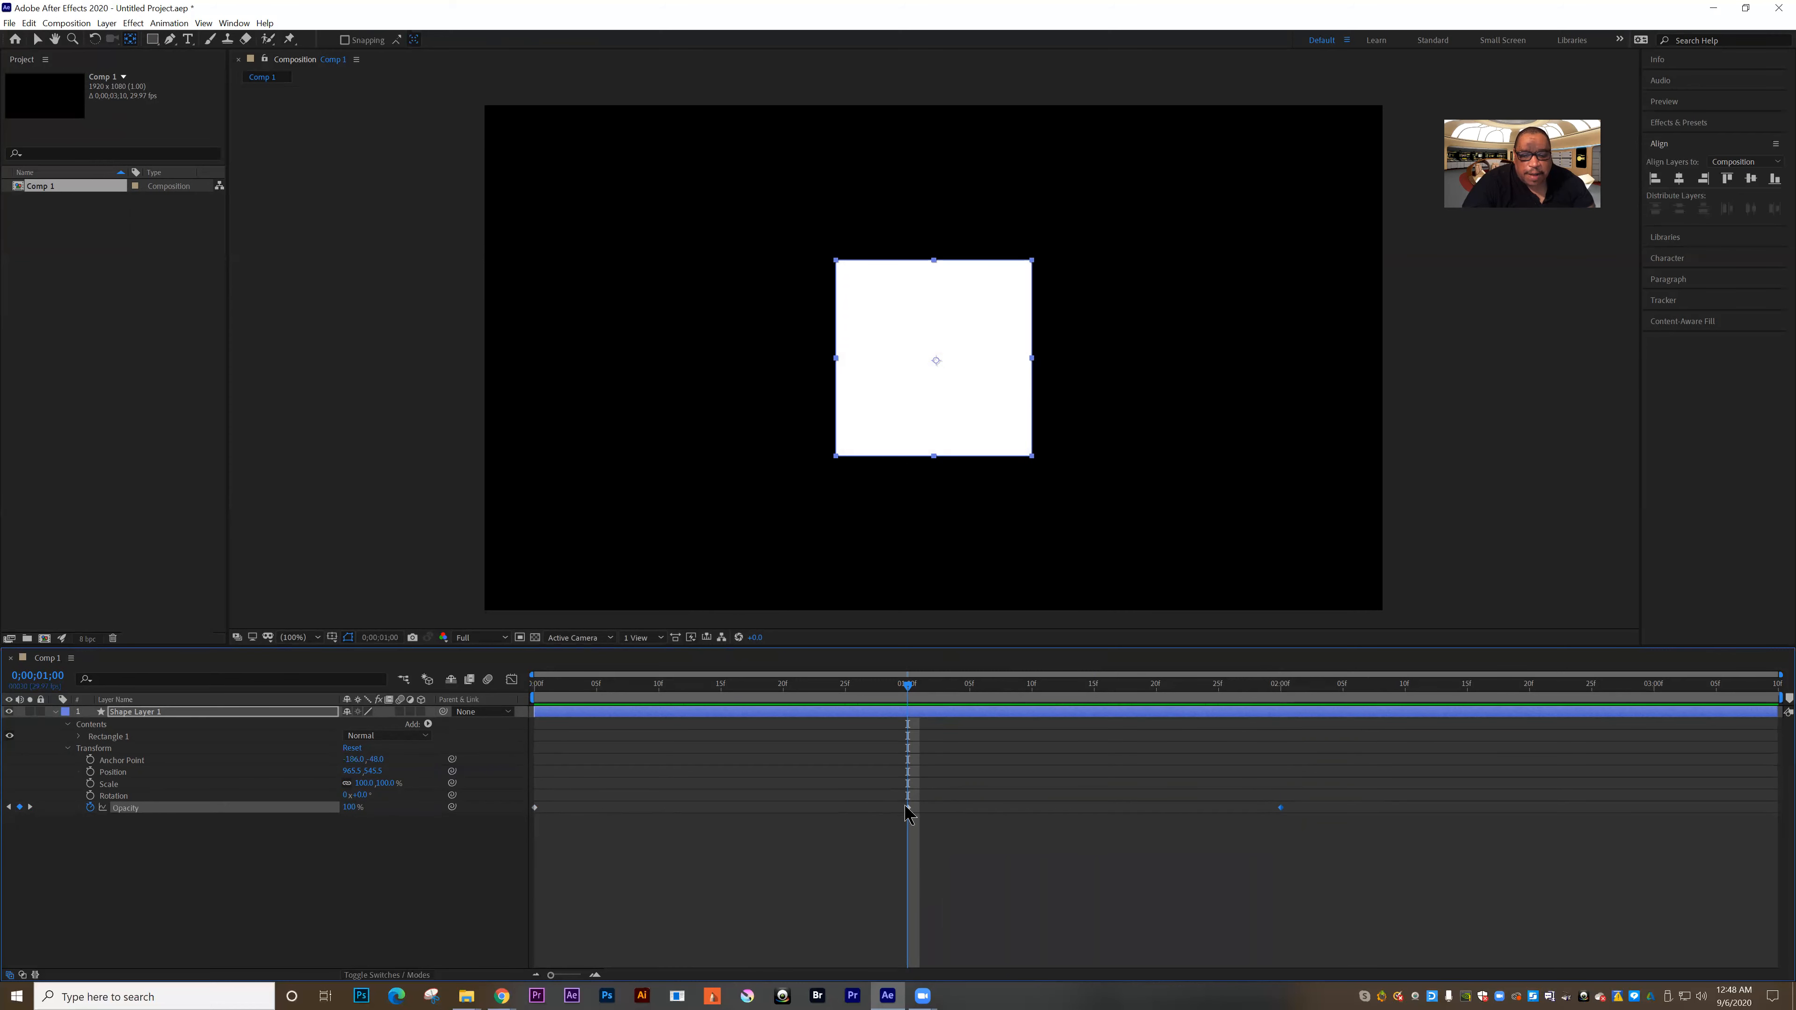
{"action": "left_click_drag", "start_coordinate": [910, 814], "coordinate": [609, 815]}
{"action": "left_click_drag", "start_coordinate": [1282, 808], "coordinate": [932, 810]}
{"action": "left_click_drag", "start_coordinate": [784, 825], "coordinate": [687, 821]}
{"action": "left_click_drag", "start_coordinate": [908, 689], "coordinate": [536, 786]}
{"action": "key", "text": "space"}
{"action": "key", "text": "space"}
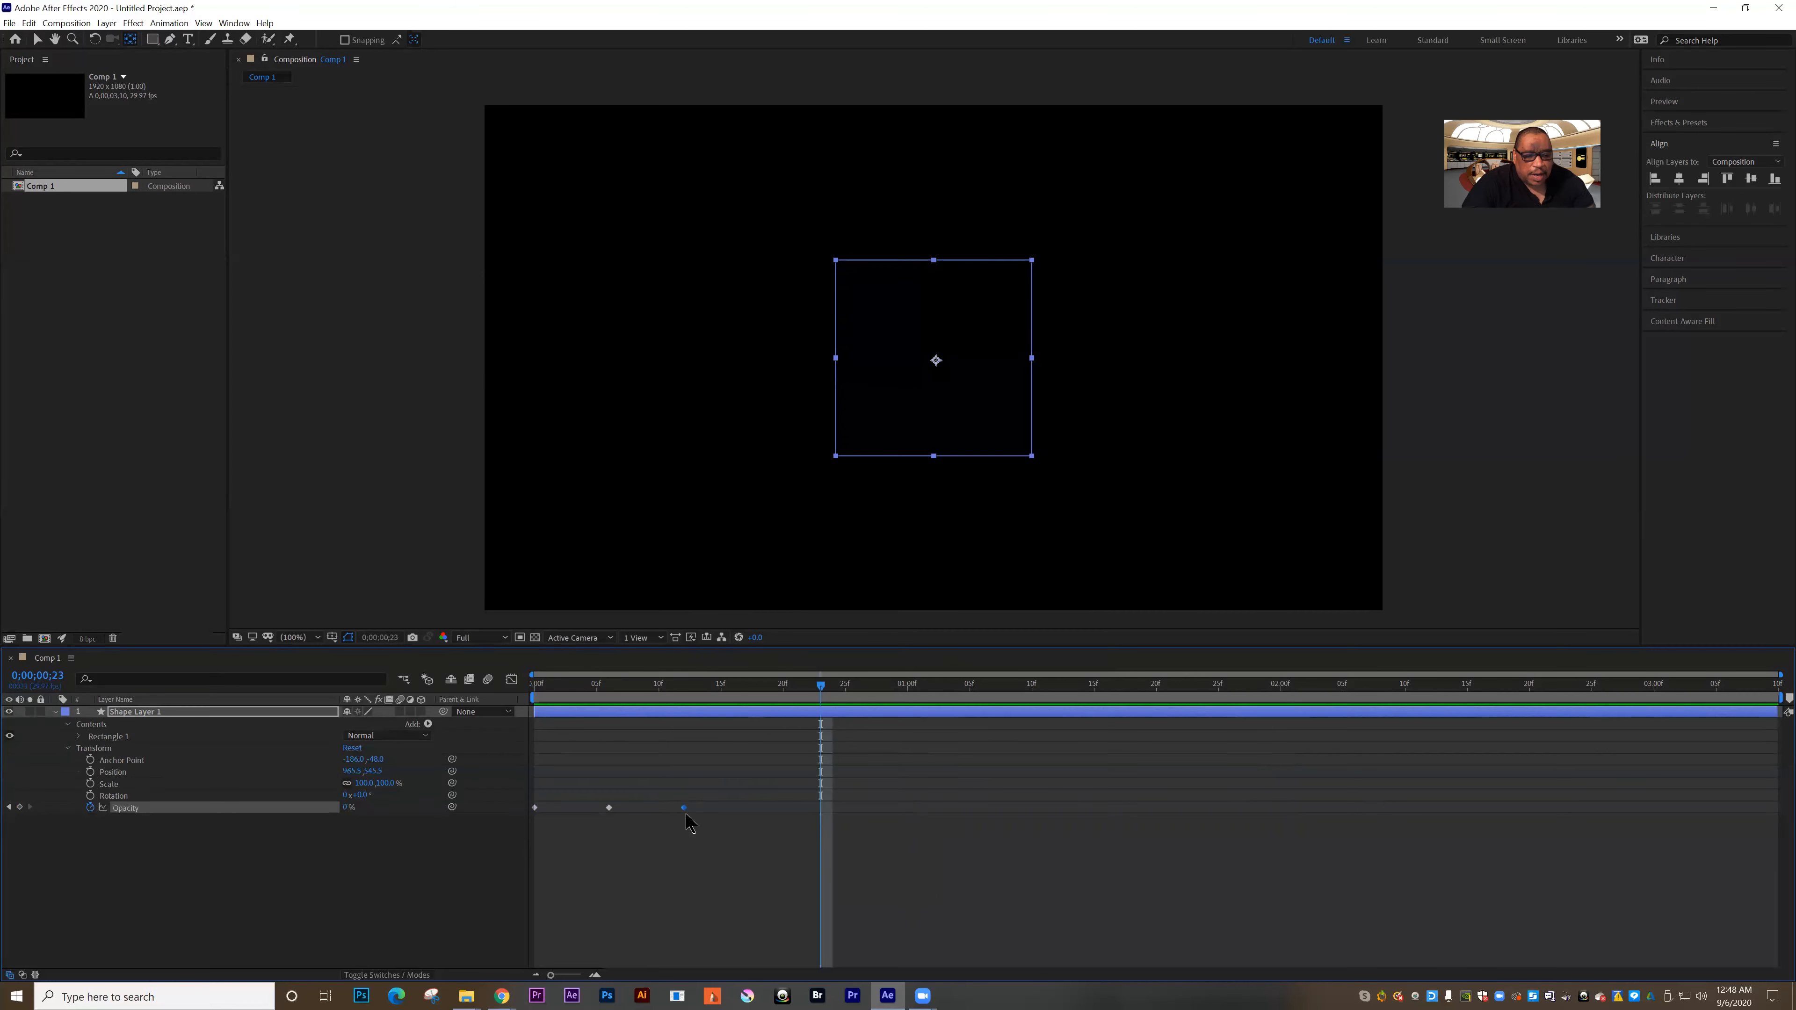
Slow the fade down by moving the final opacity keyframe to 2 seconds and the 100% keyframe to frame 25
{"action": "left_click_drag", "start_coordinate": [684, 812], "coordinate": [1285, 809]}
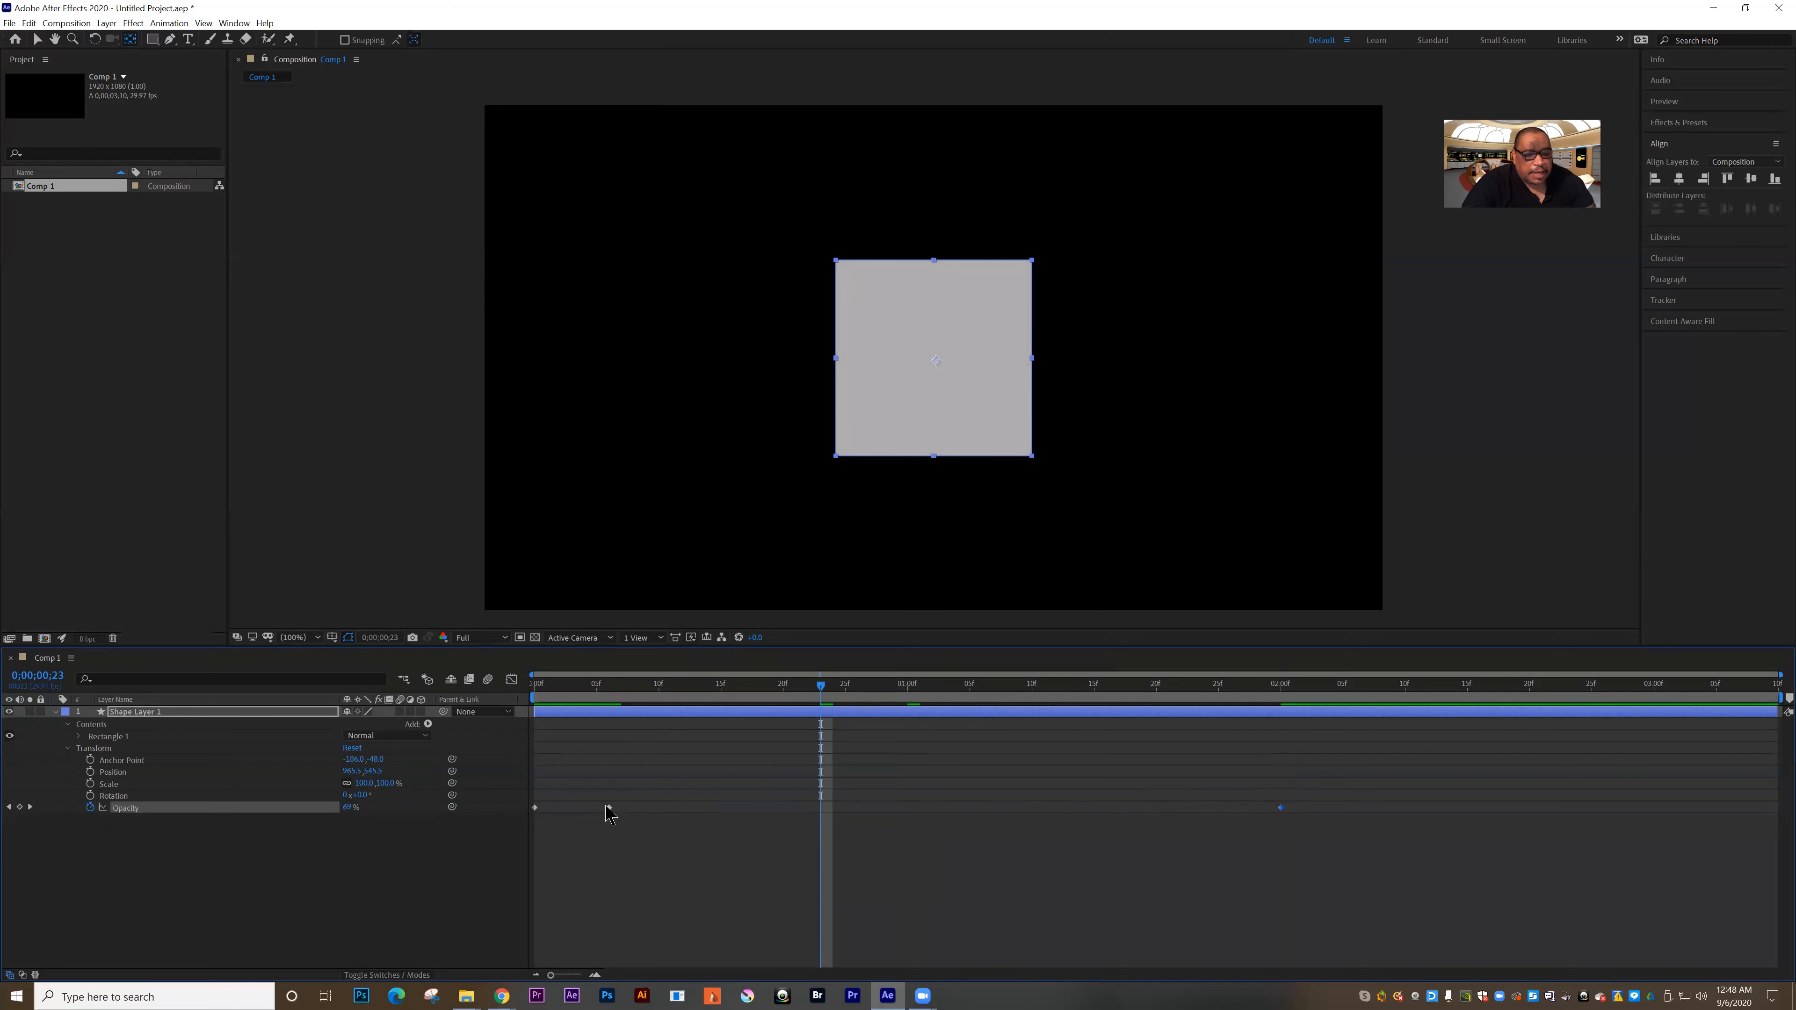
{"action": "left_click_drag", "start_coordinate": [609, 808], "coordinate": [864, 835]}
{"action": "left_click", "coordinate": [870, 835]}
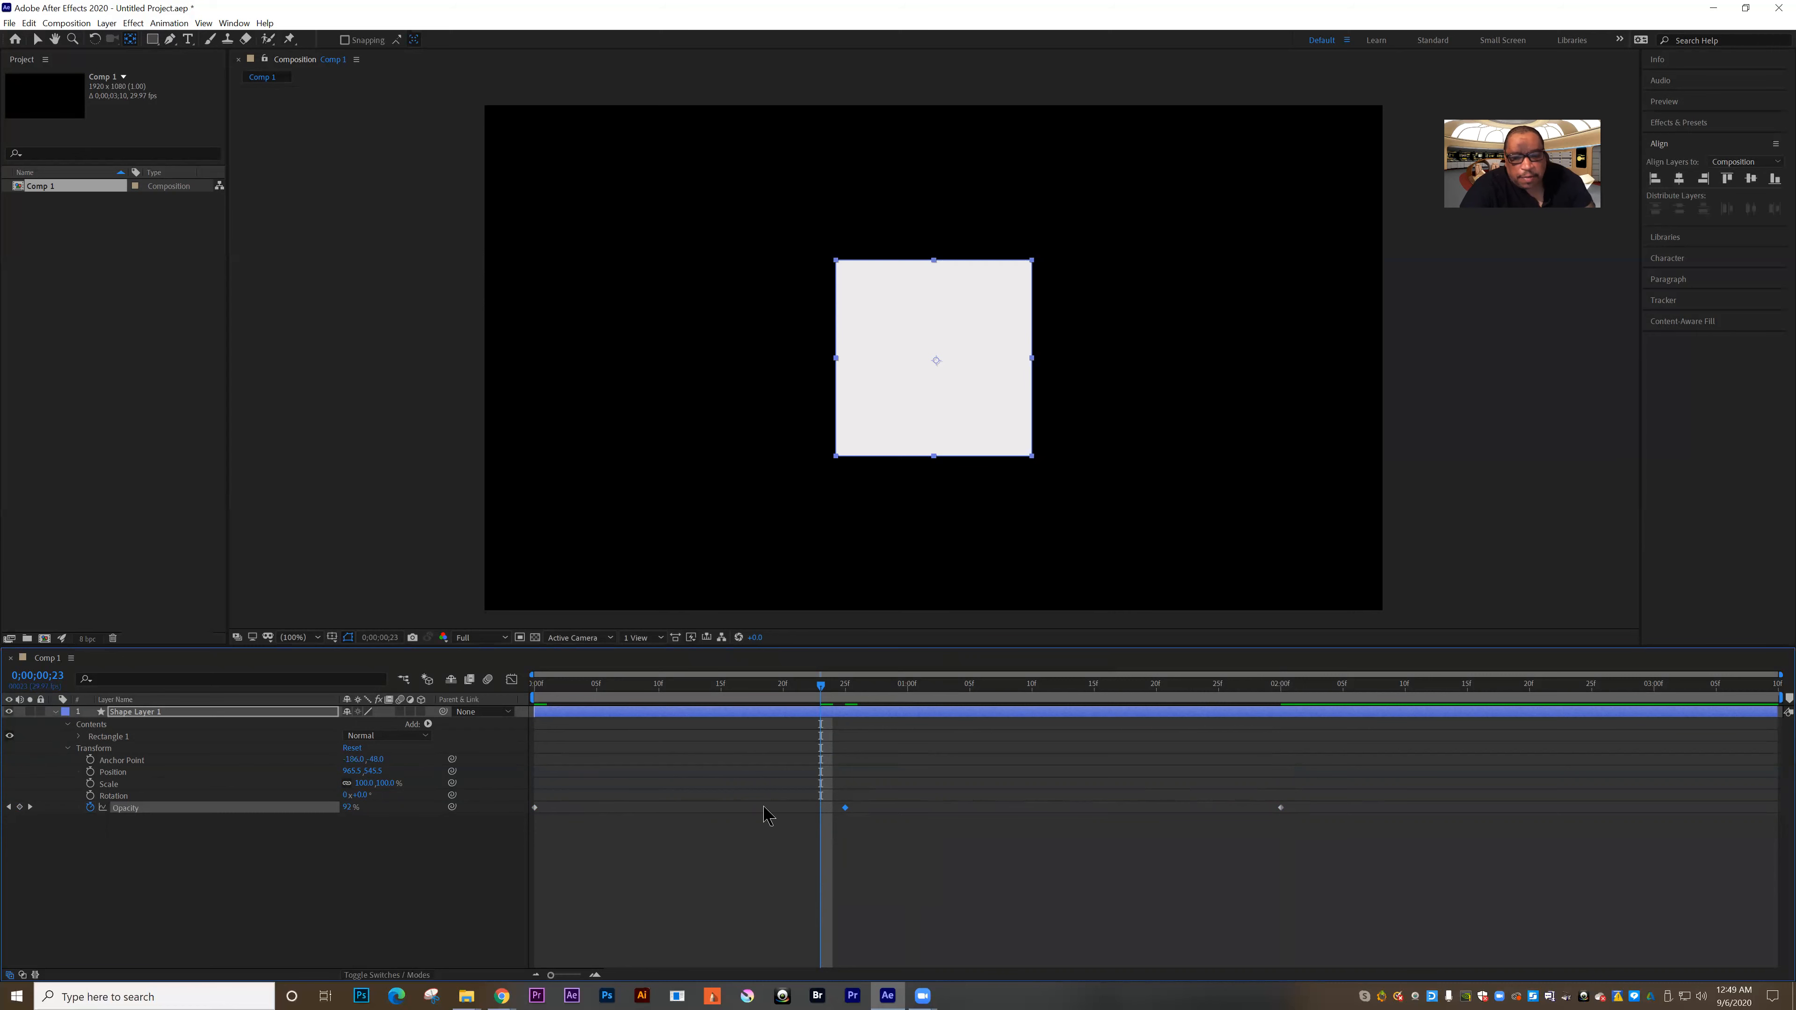
Paste a second 100% opacity keyframe at 1 second and preview the fade from the start
{"action": "left_click", "coordinate": [905, 690]}
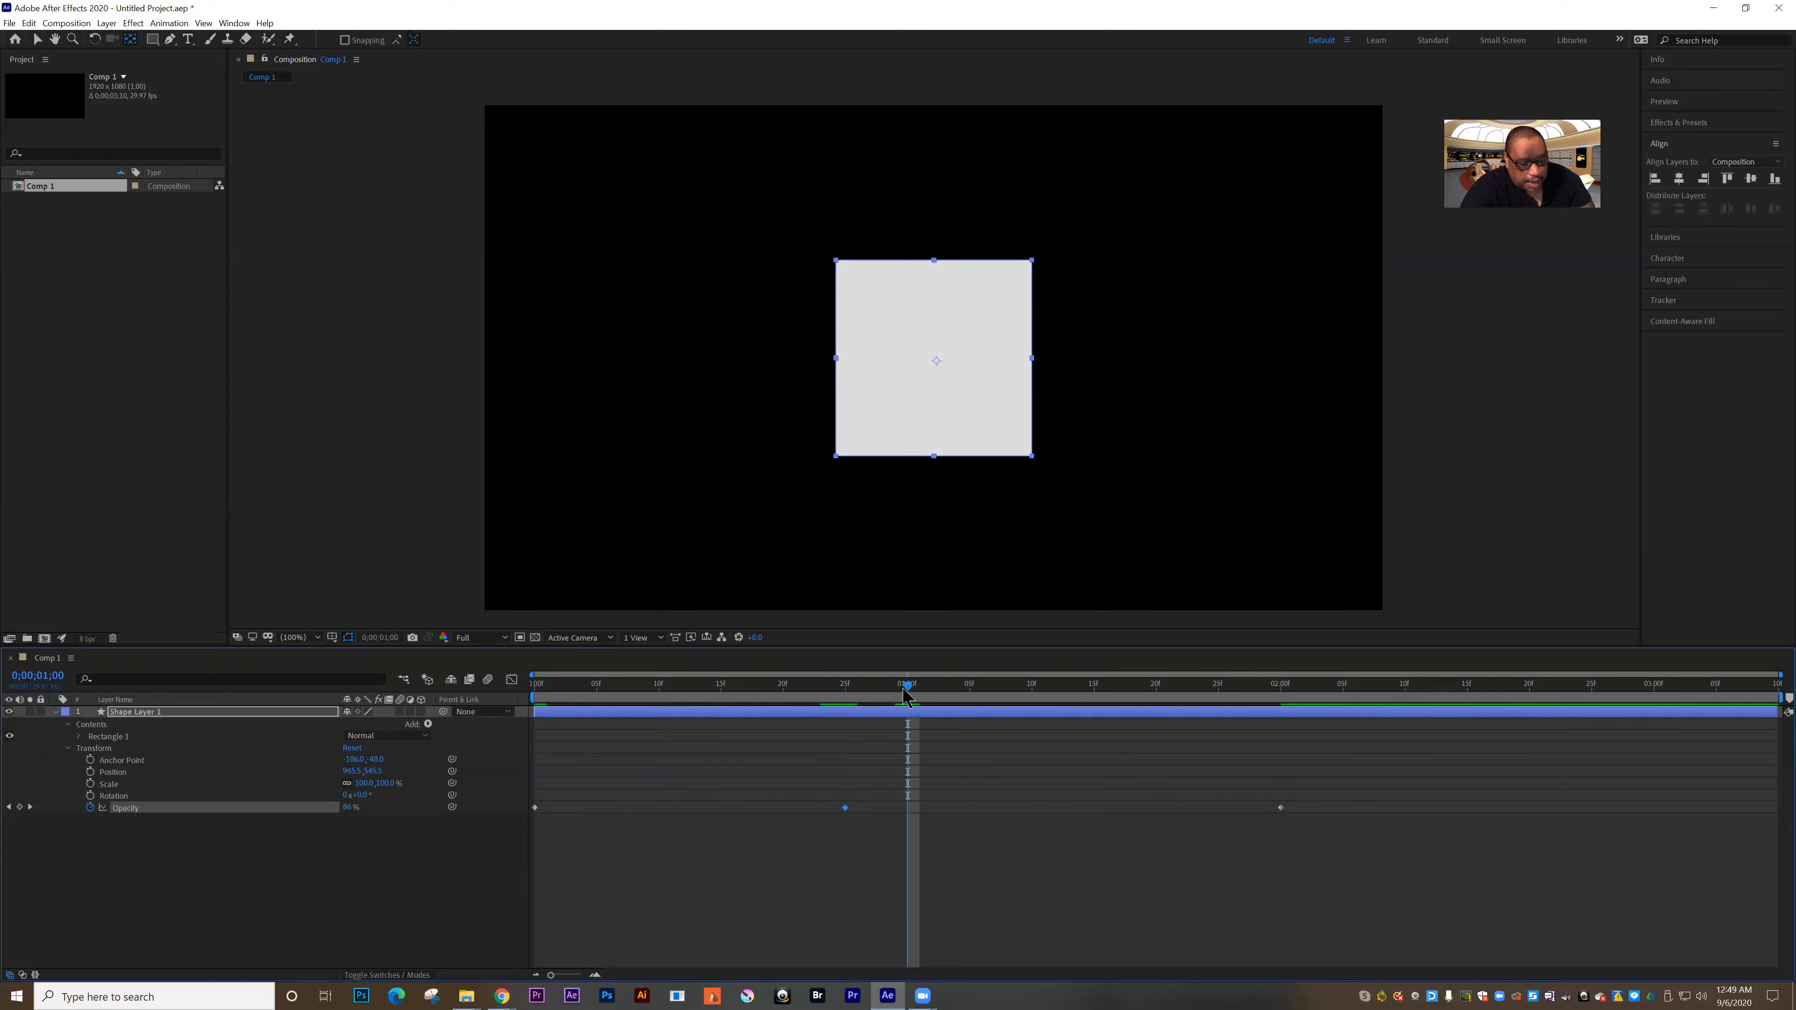
{"action": "key", "text": "ctrl+v"}
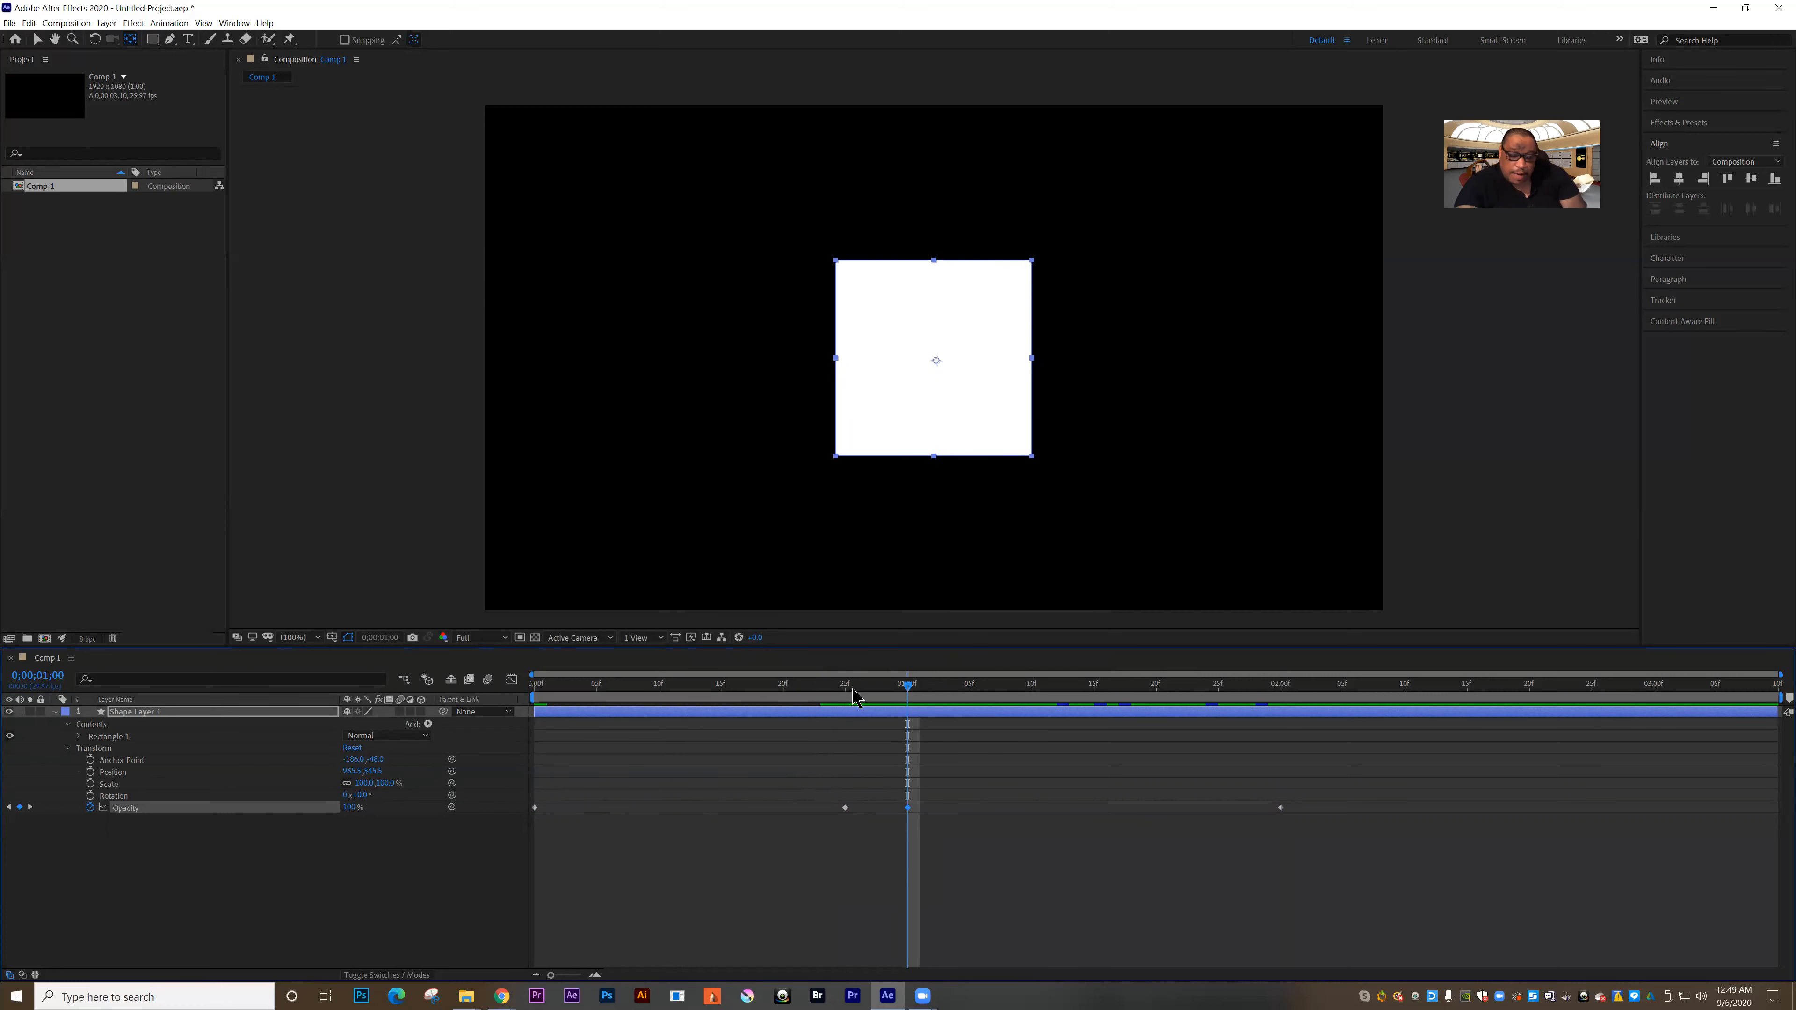
{"action": "left_click_drag", "start_coordinate": [907, 683], "coordinate": [442, 750]}
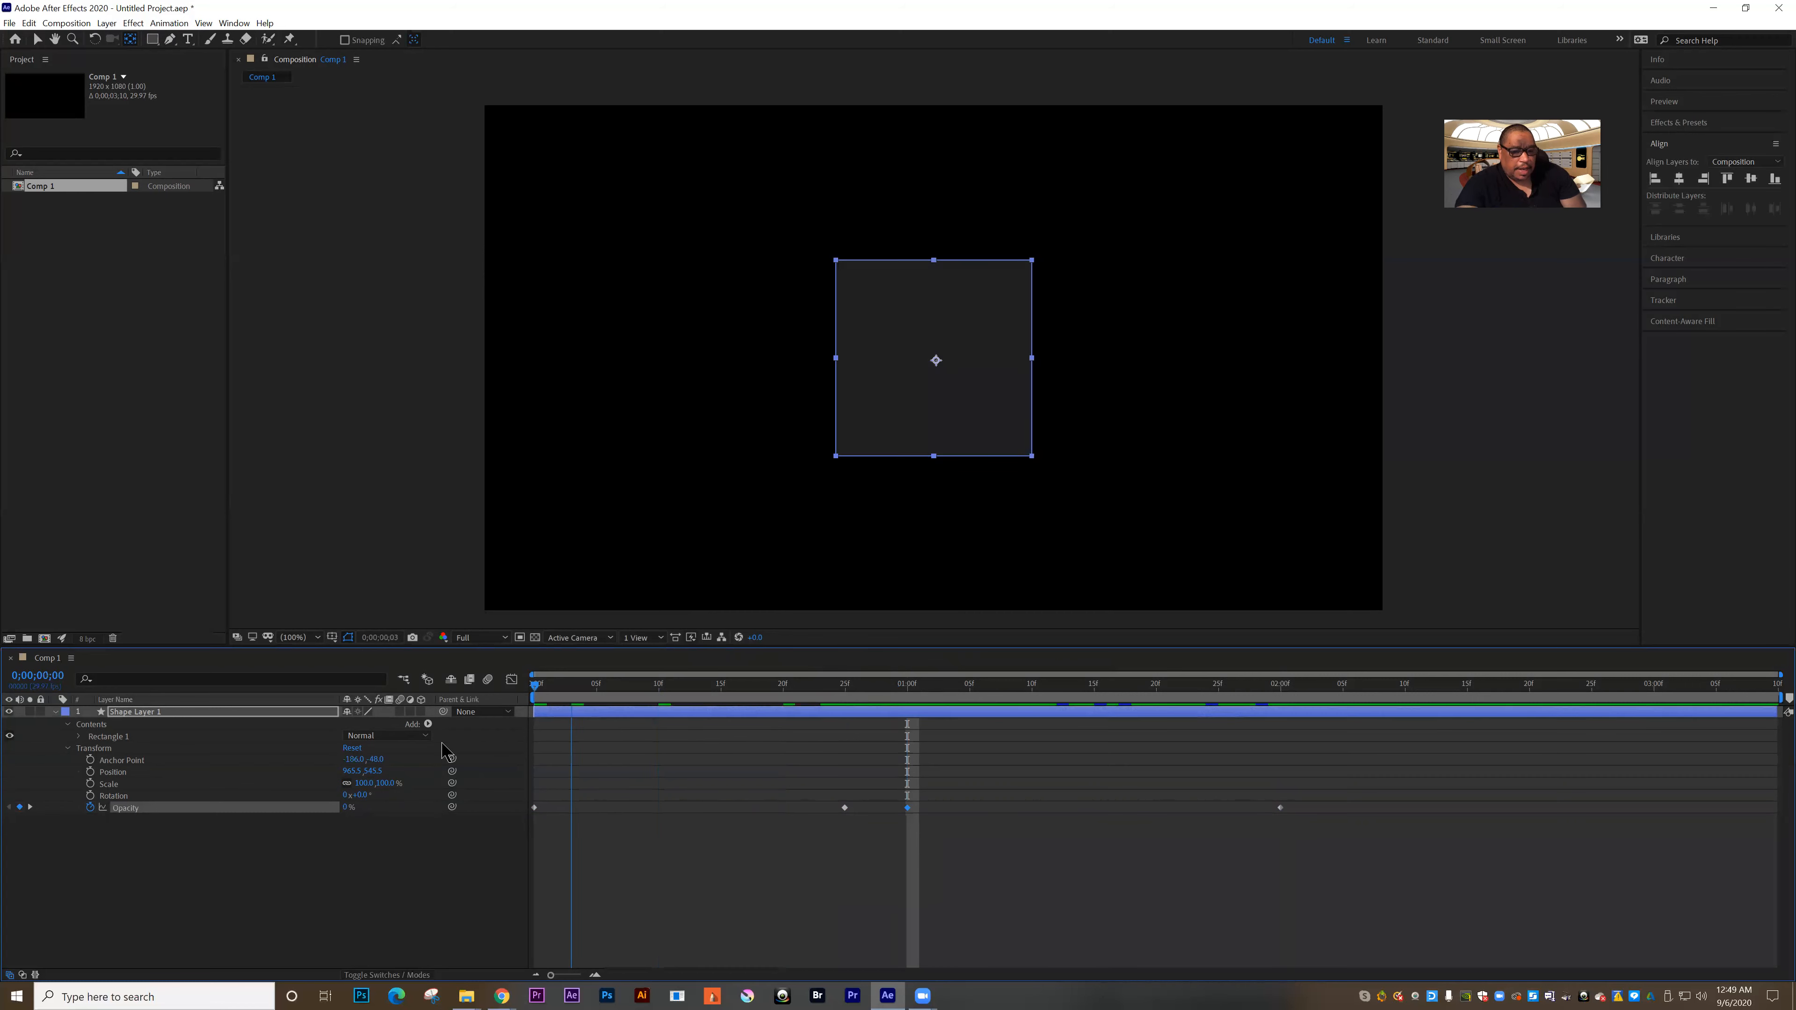
{"action": "key", "text": "space"}
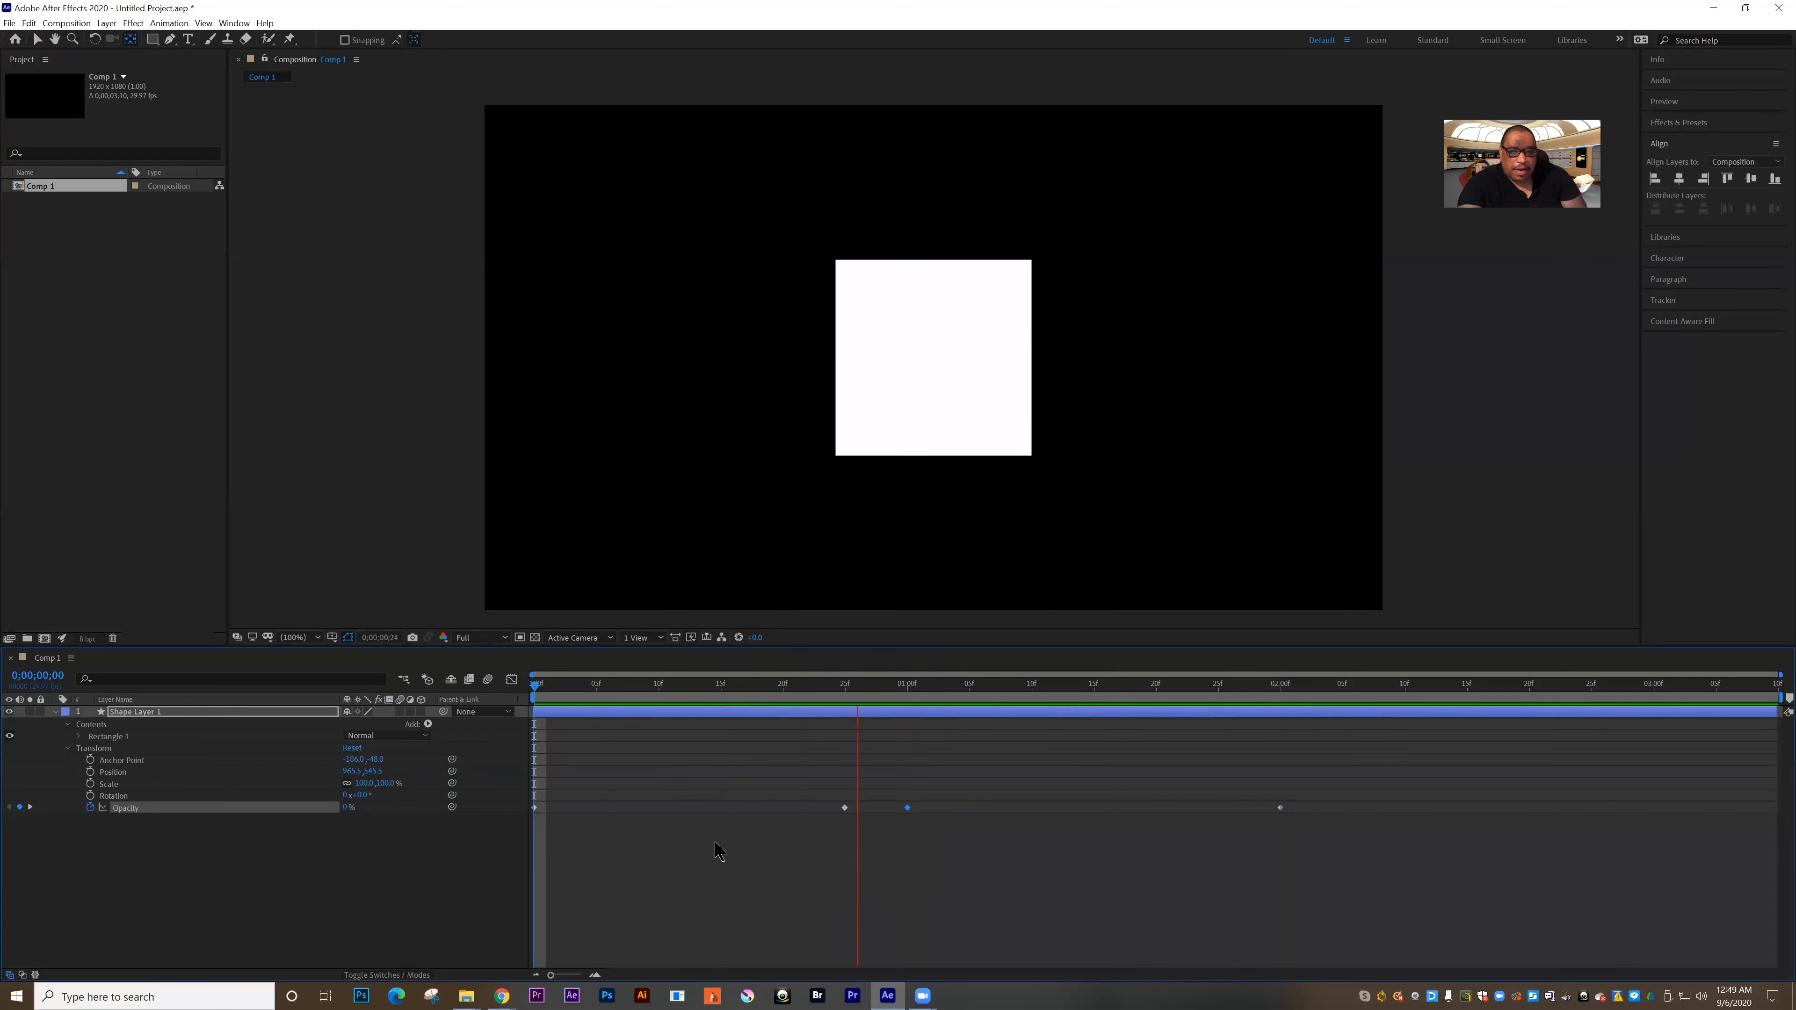
{"action": "key", "text": "space"}
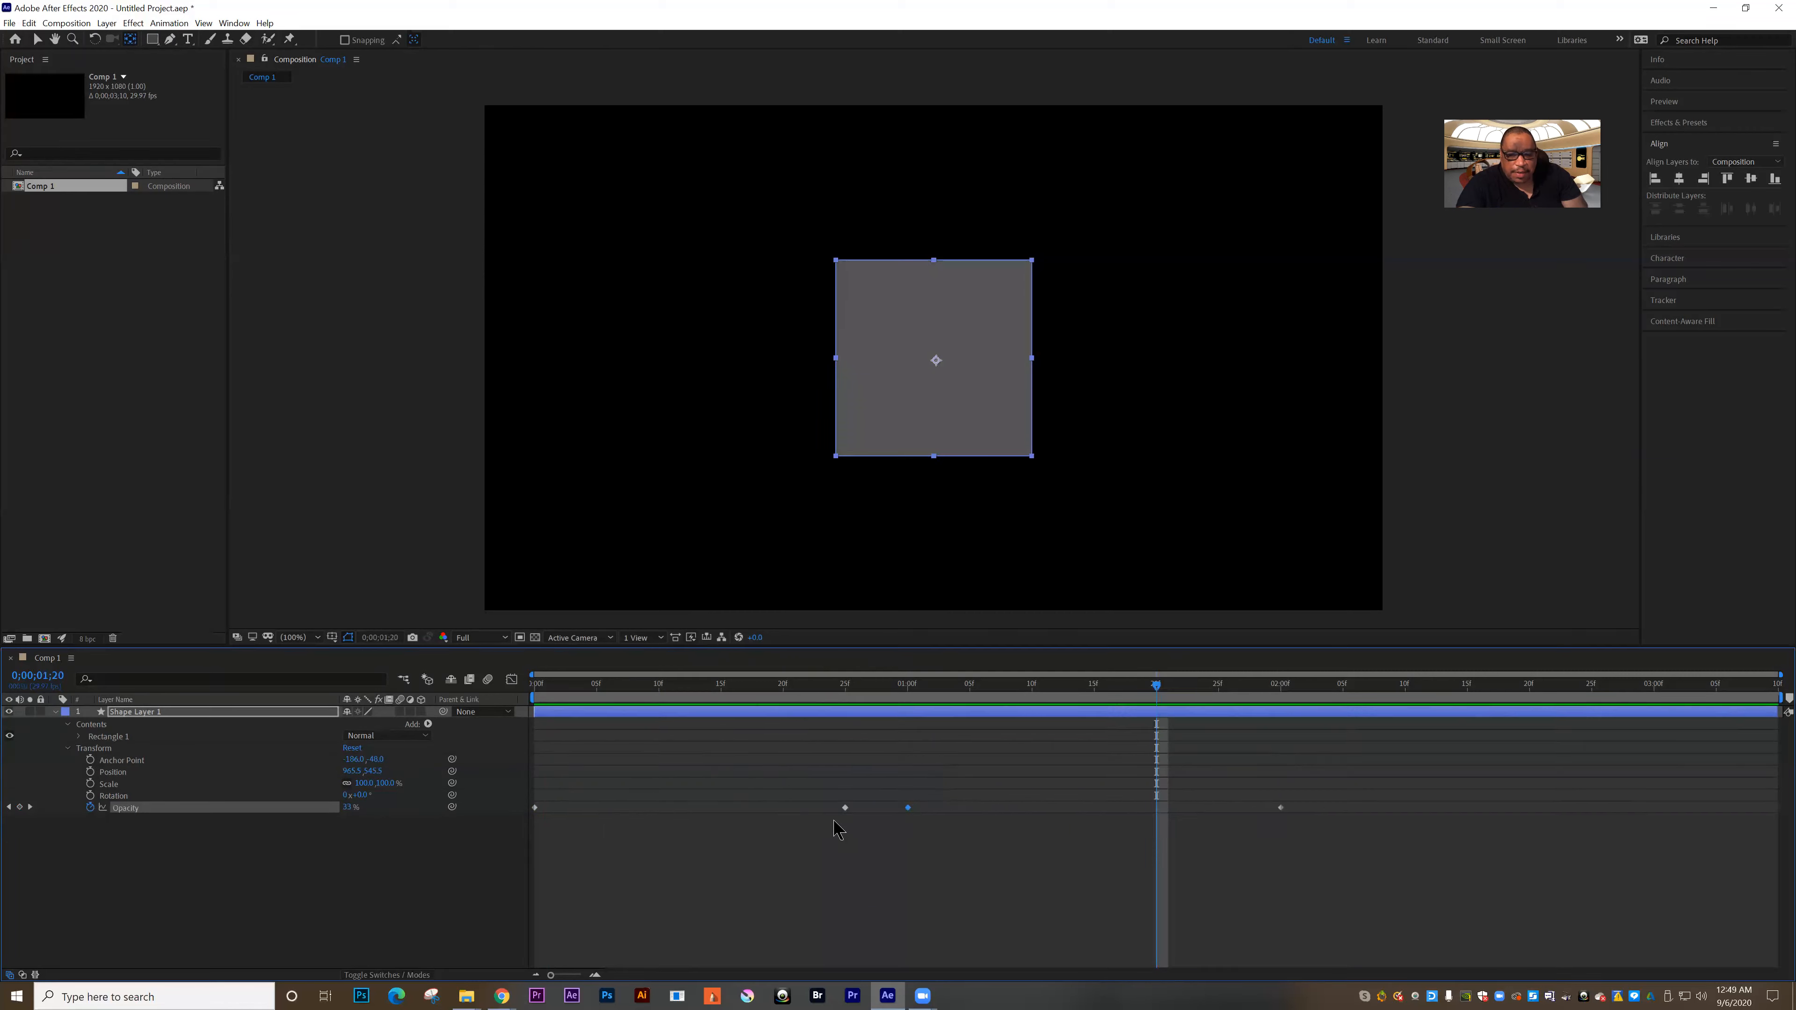
Lengthen the fully opaque hold by moving its first keyframe to frame 16 and its second to 1 second 10 frames
{"action": "left_click_drag", "start_coordinate": [845, 808], "coordinate": [734, 808]}
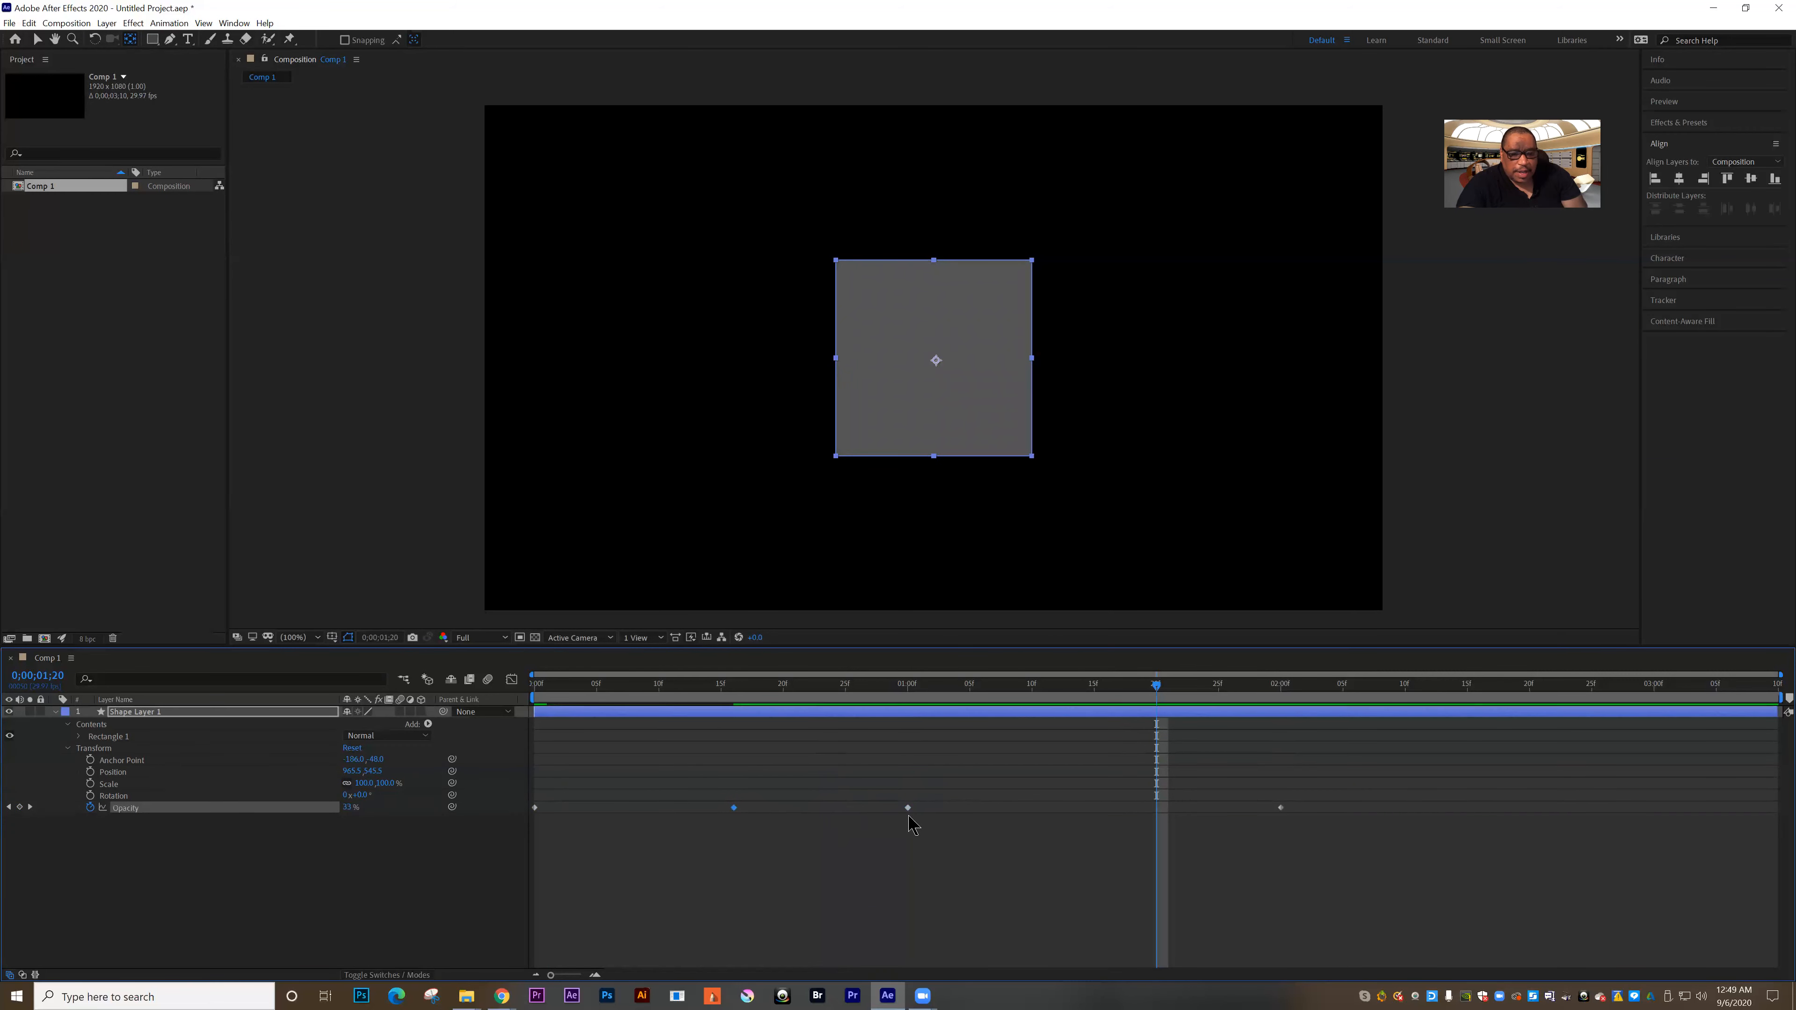
{"action": "left_click_drag", "start_coordinate": [908, 810], "coordinate": [1033, 814]}
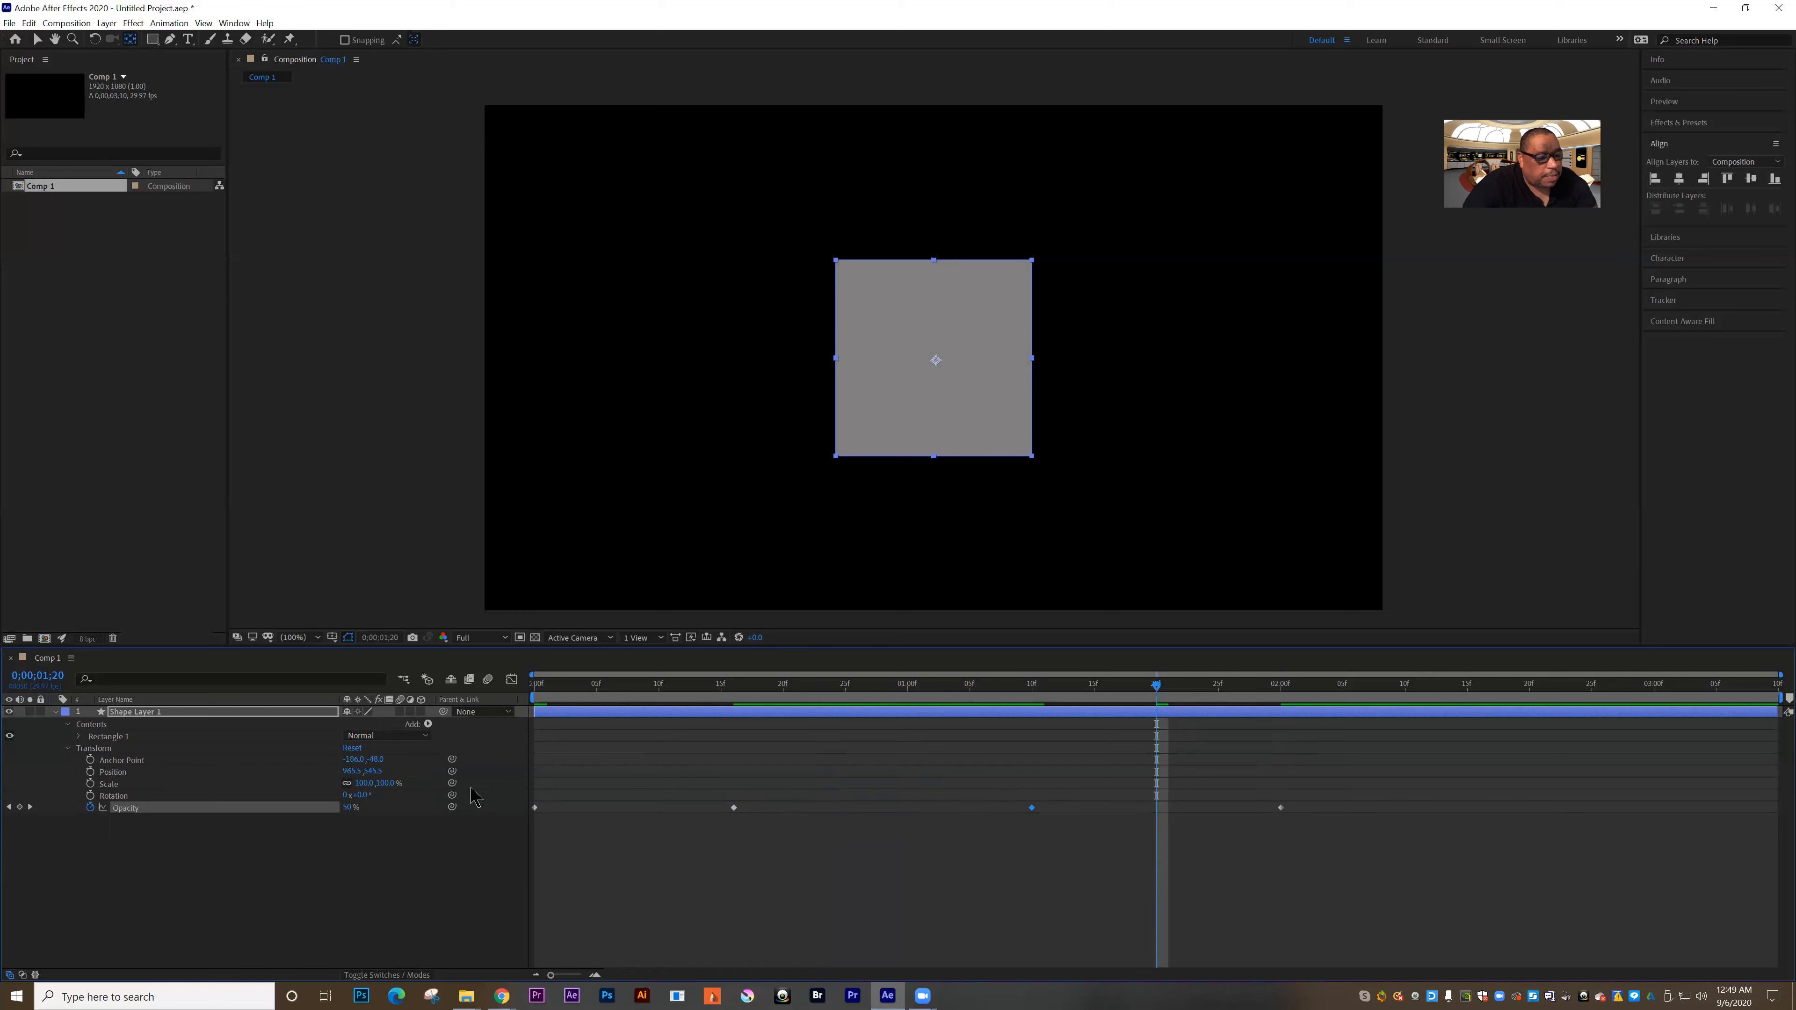
Clear all opacity keyframes by disabling the opacity stopwatch, re-enable it, and undo both stopwatch changes
{"action": "left_click", "coordinate": [89, 807]}
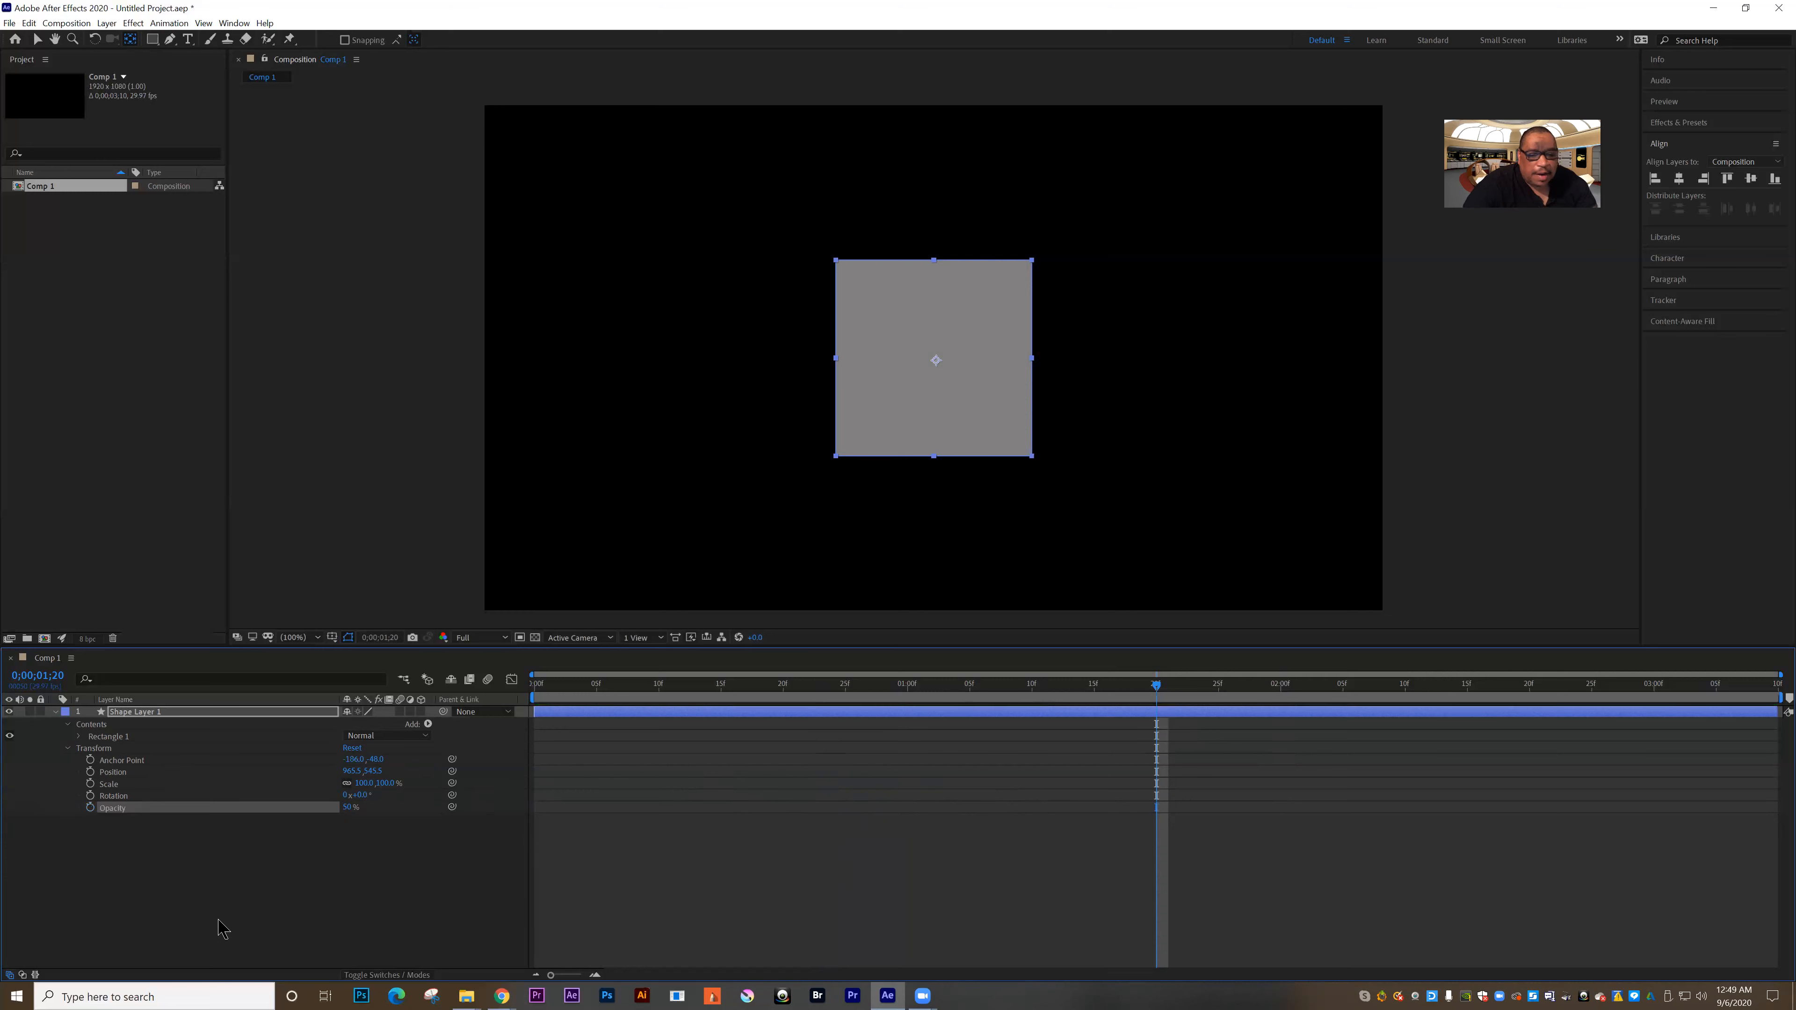
{"action": "left_click", "coordinate": [90, 807]}
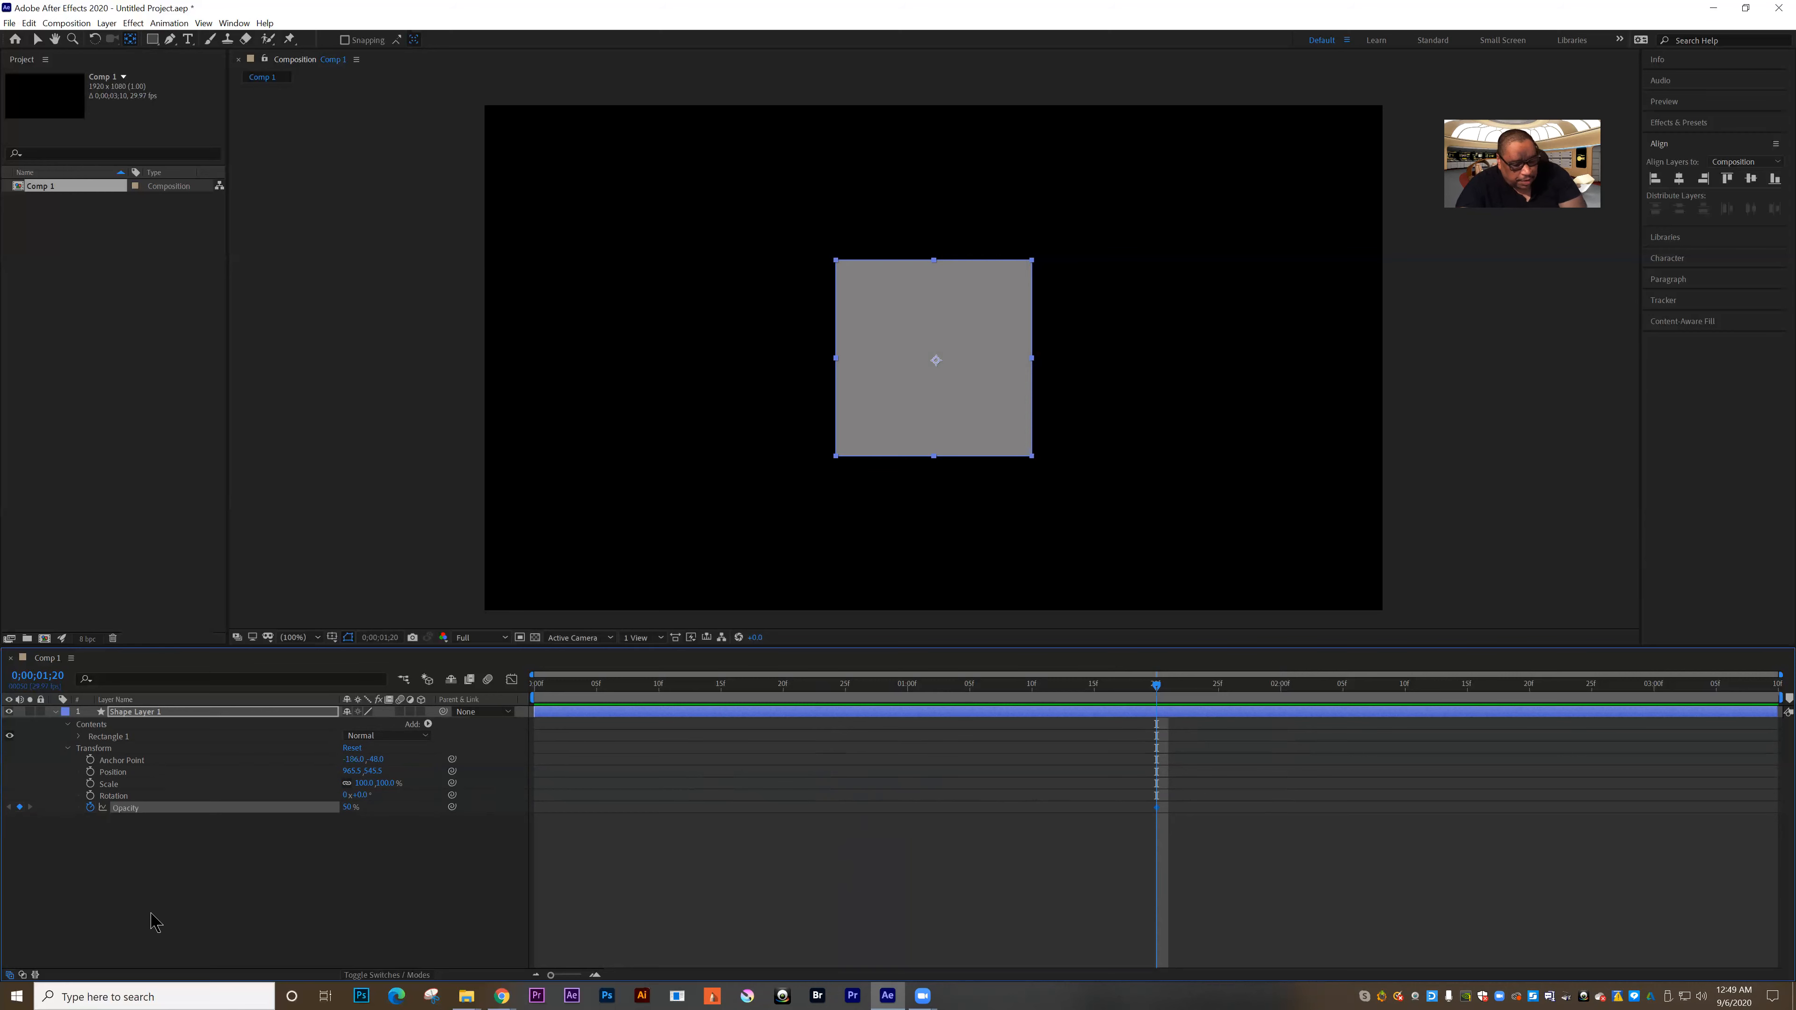
{"action": "key", "text": "ctrl+z"}
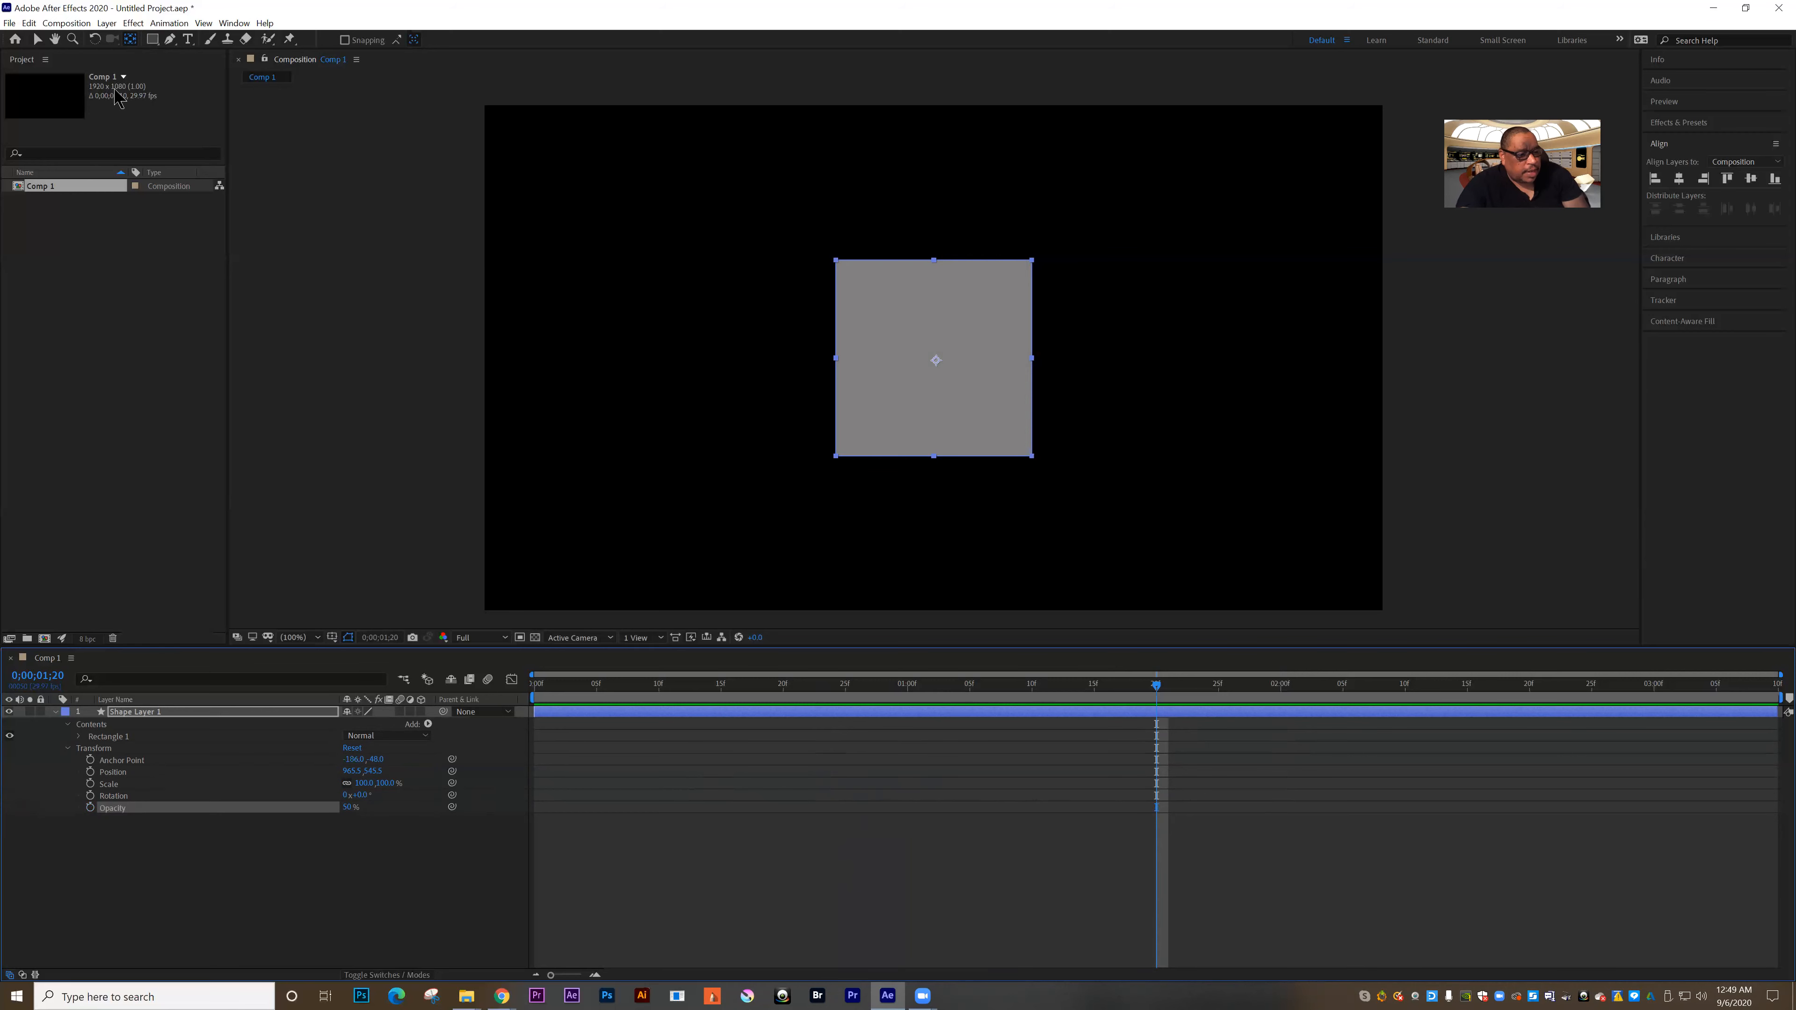
{"action": "left_click", "coordinate": [29, 23]}
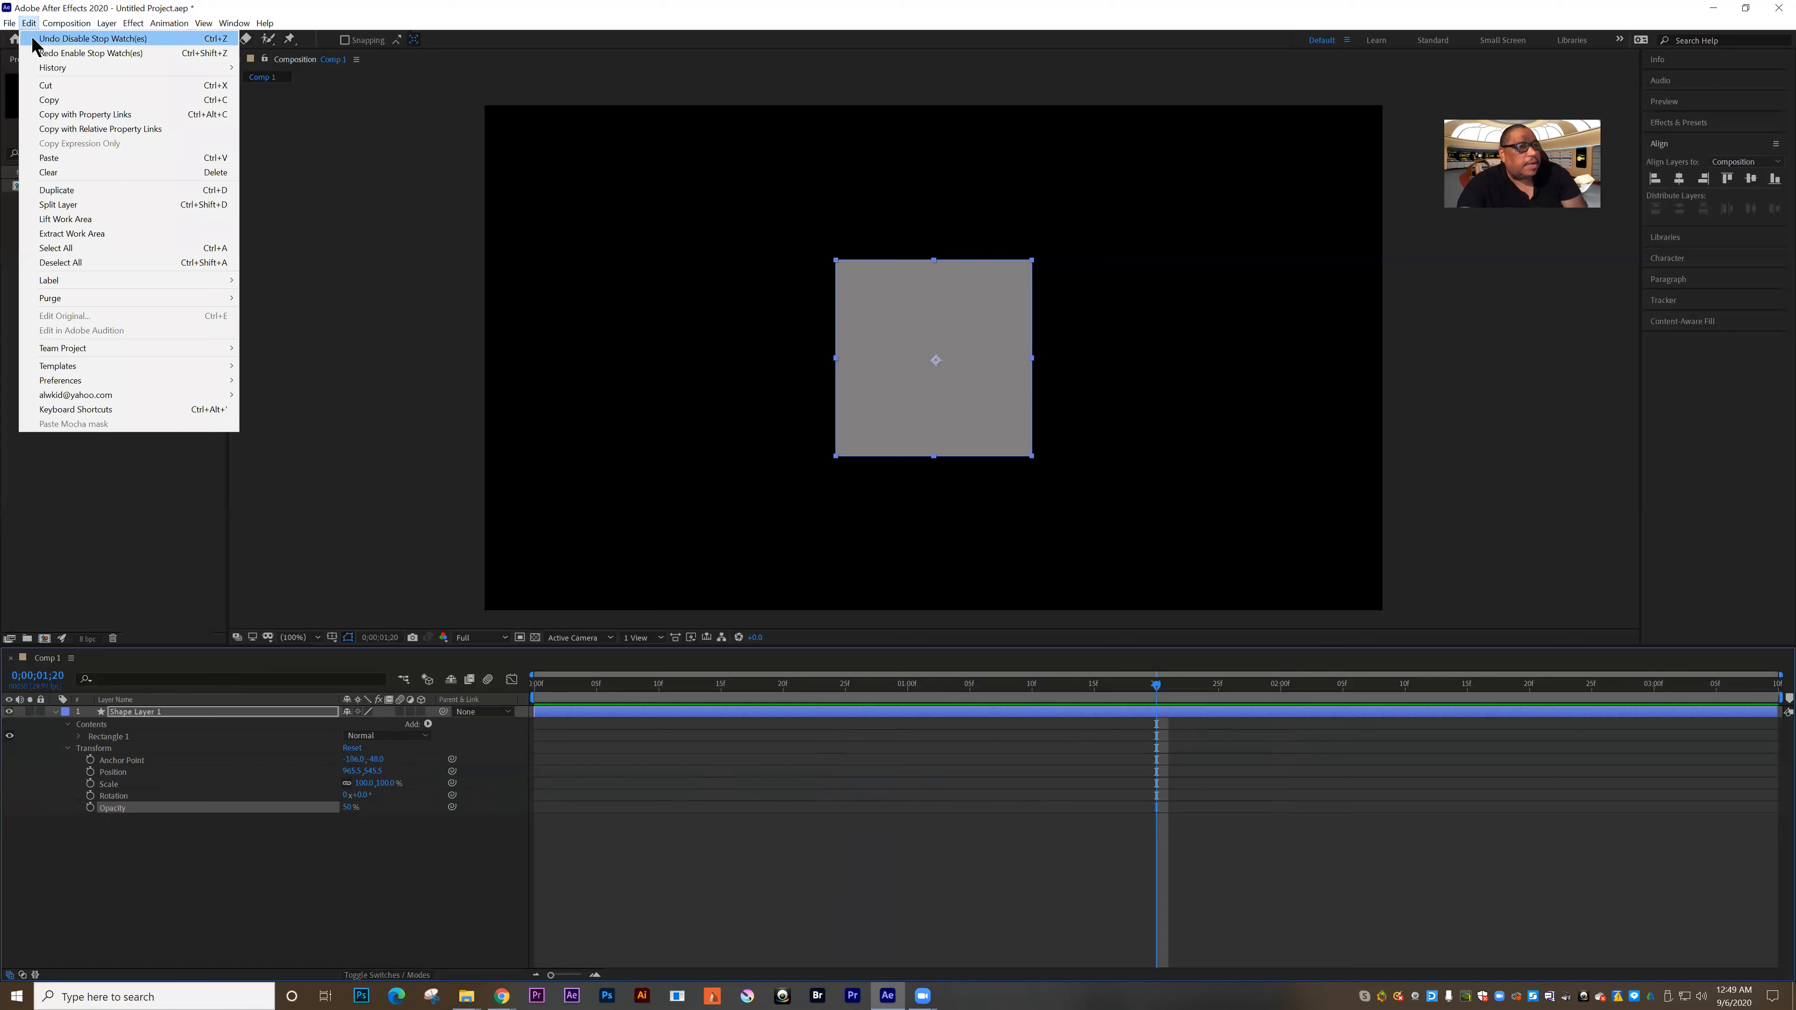
{"action": "left_click", "coordinate": [34, 39]}
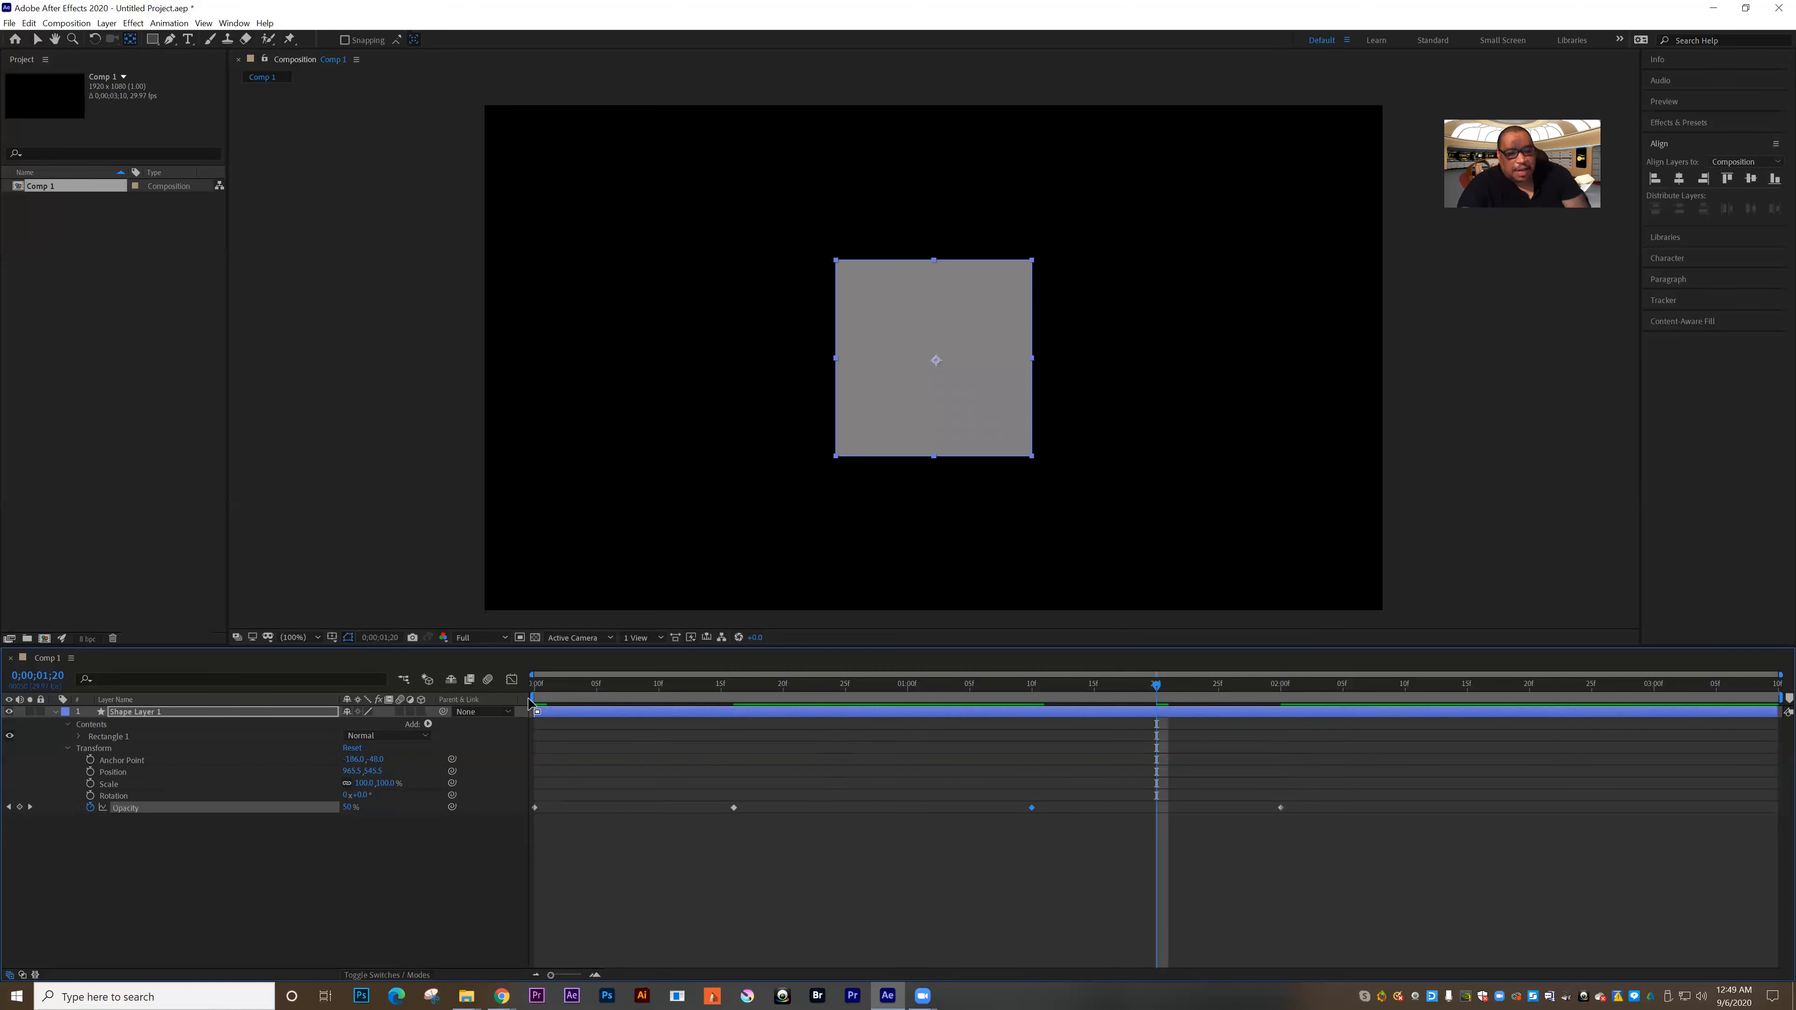
Delete the final opacity keyframe at 2 seconds and preview the animation from the start
{"action": "left_click", "coordinate": [1281, 807]}
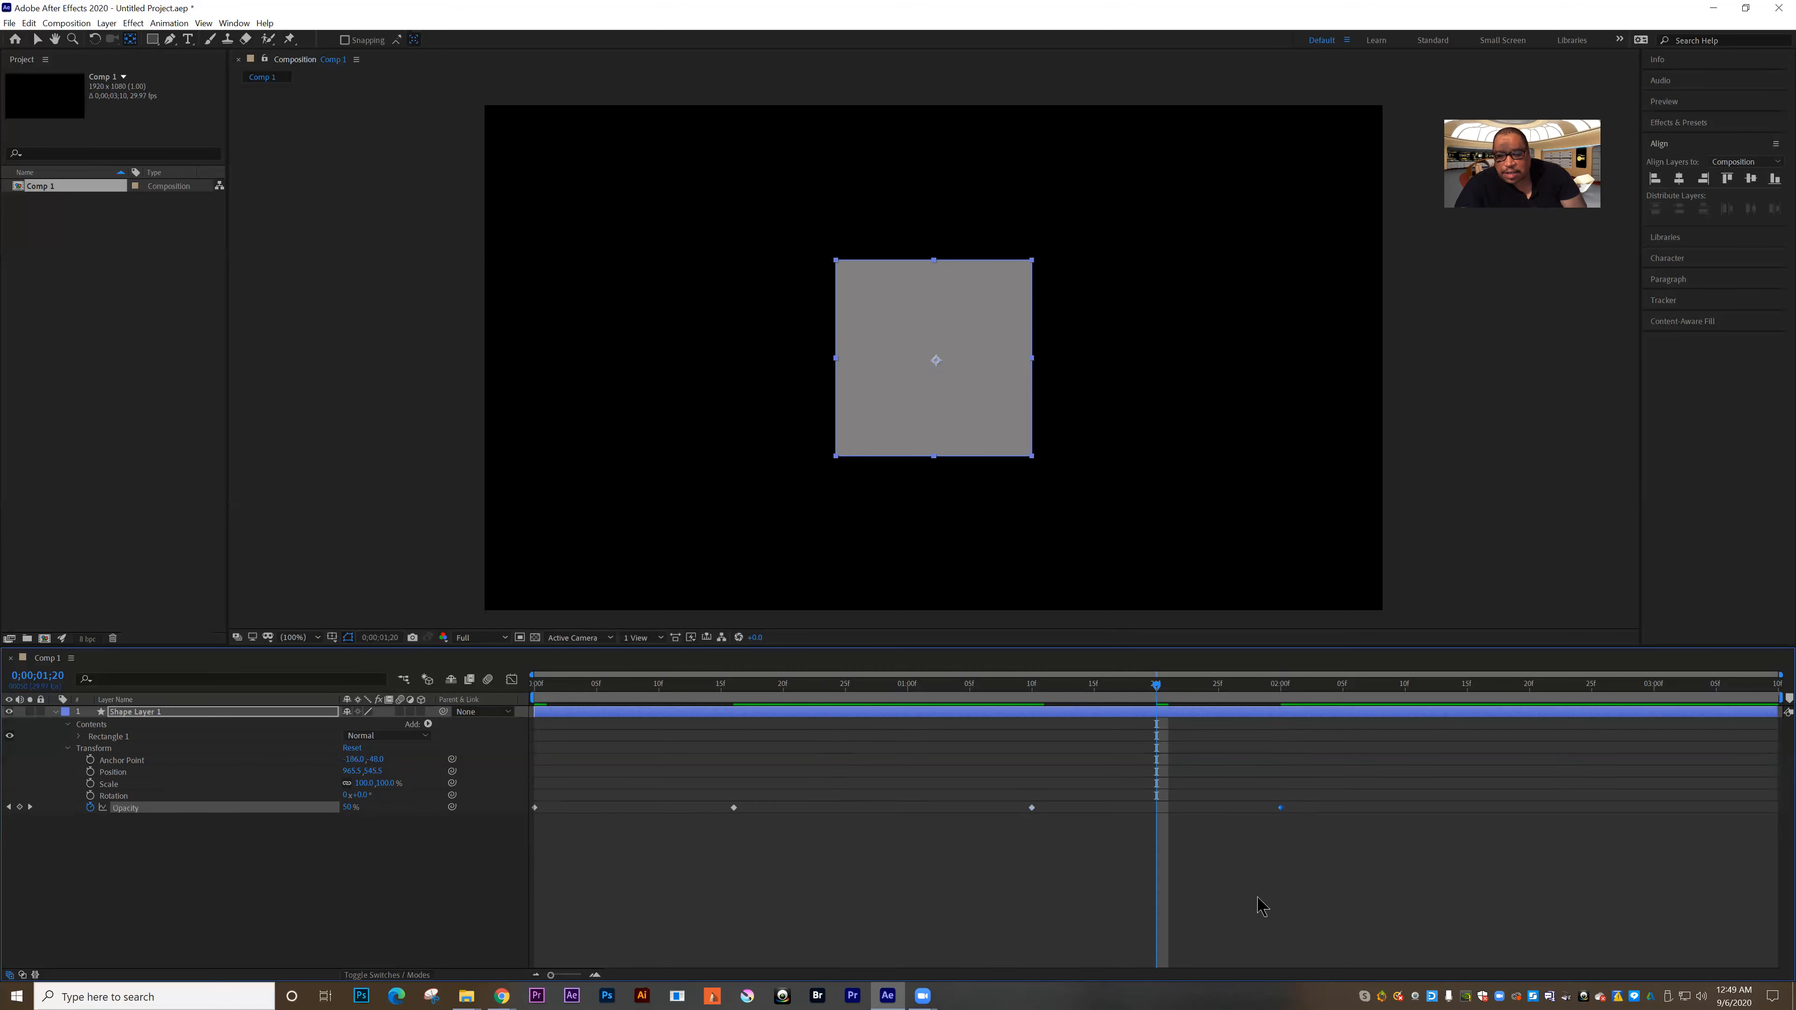
{"action": "key", "text": "Delete"}
{"action": "left_click_drag", "start_coordinate": [1156, 684], "coordinate": [1200, 690]}
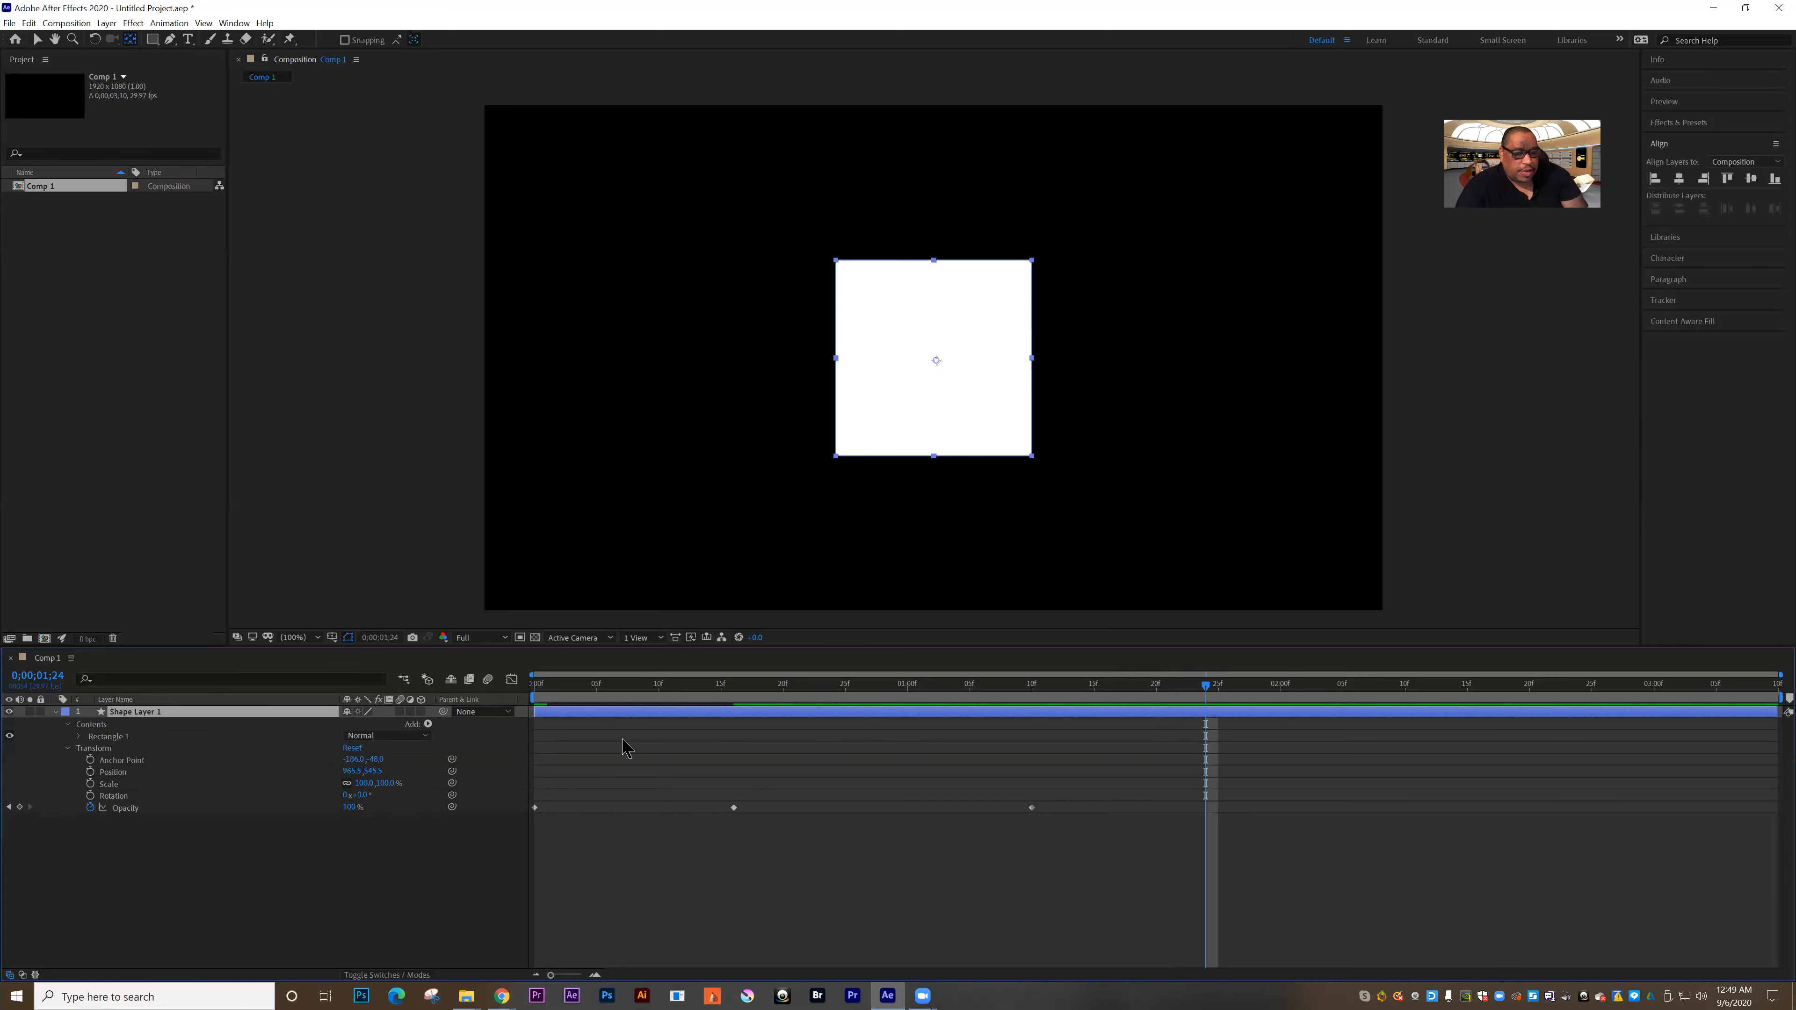
{"action": "left_click", "coordinate": [536, 685]}
{"action": "key", "text": "space"}
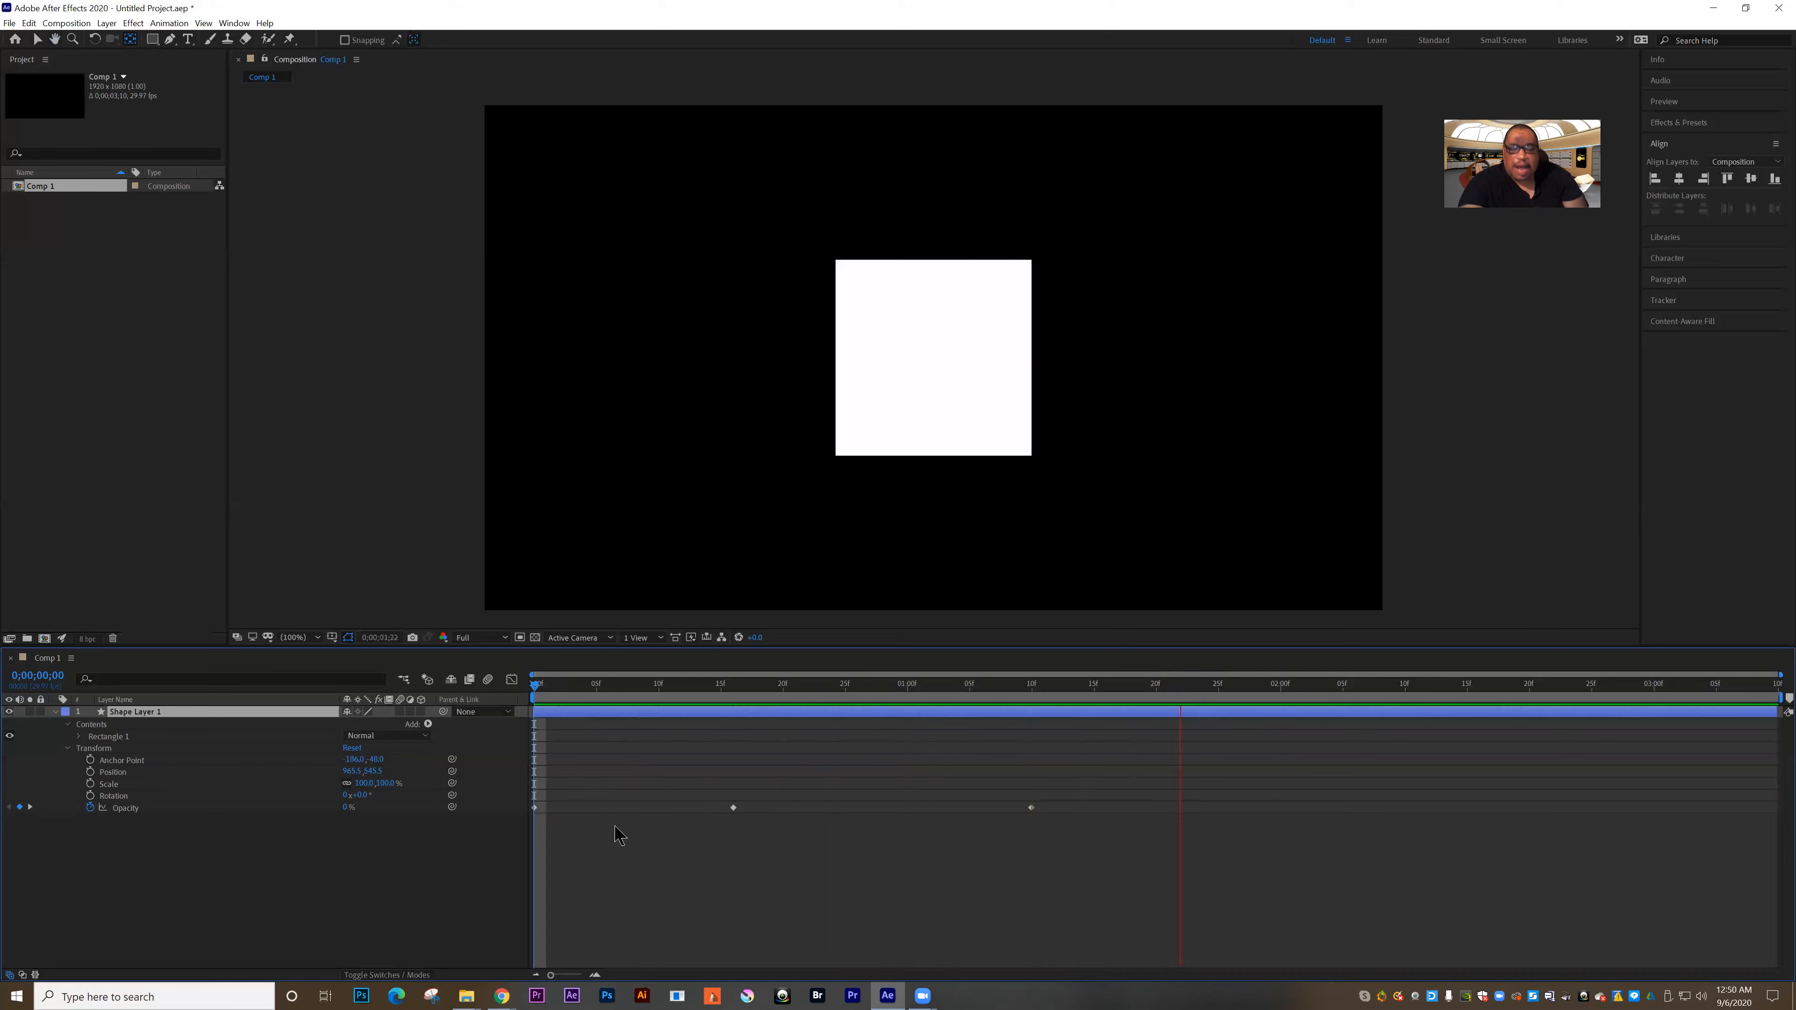
{"action": "key", "text": "space"}
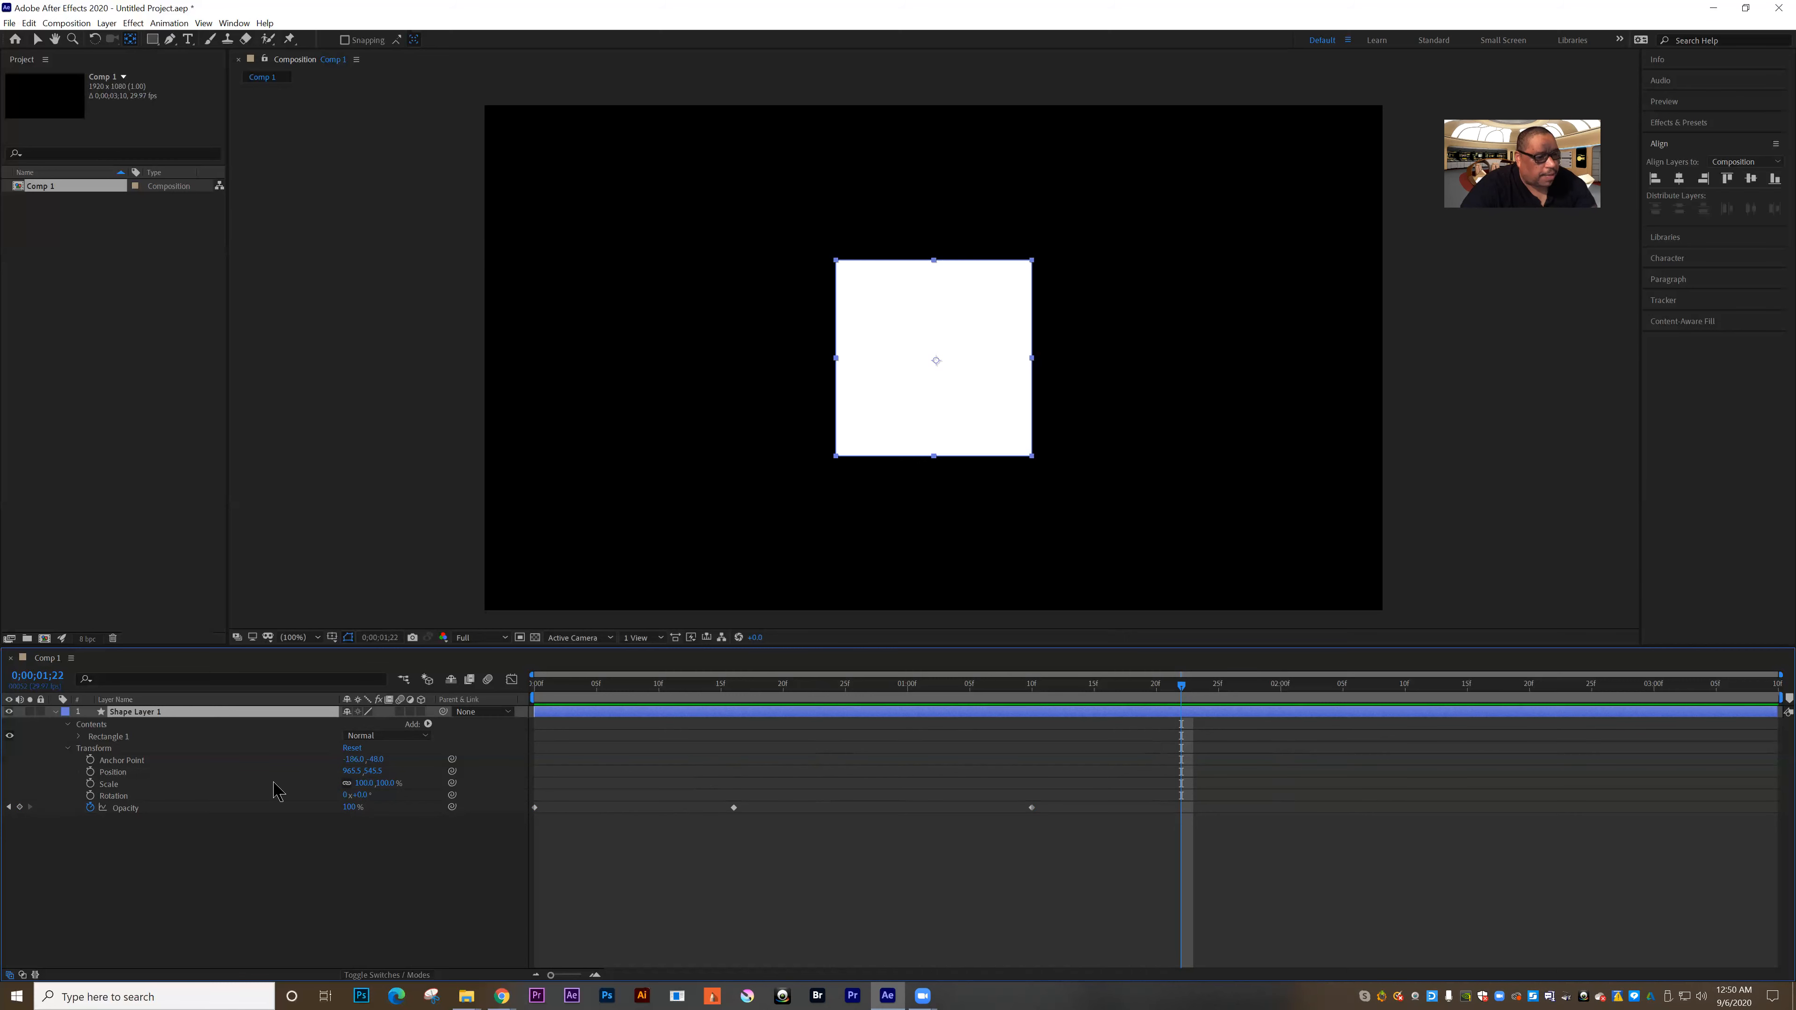
Collapse the shape layer's property groups, reveal only its opacity property, and hide it again
{"action": "left_click", "coordinate": [68, 748]}
{"action": "left_click", "coordinate": [67, 724]}
{"action": "left_click", "coordinate": [54, 712]}
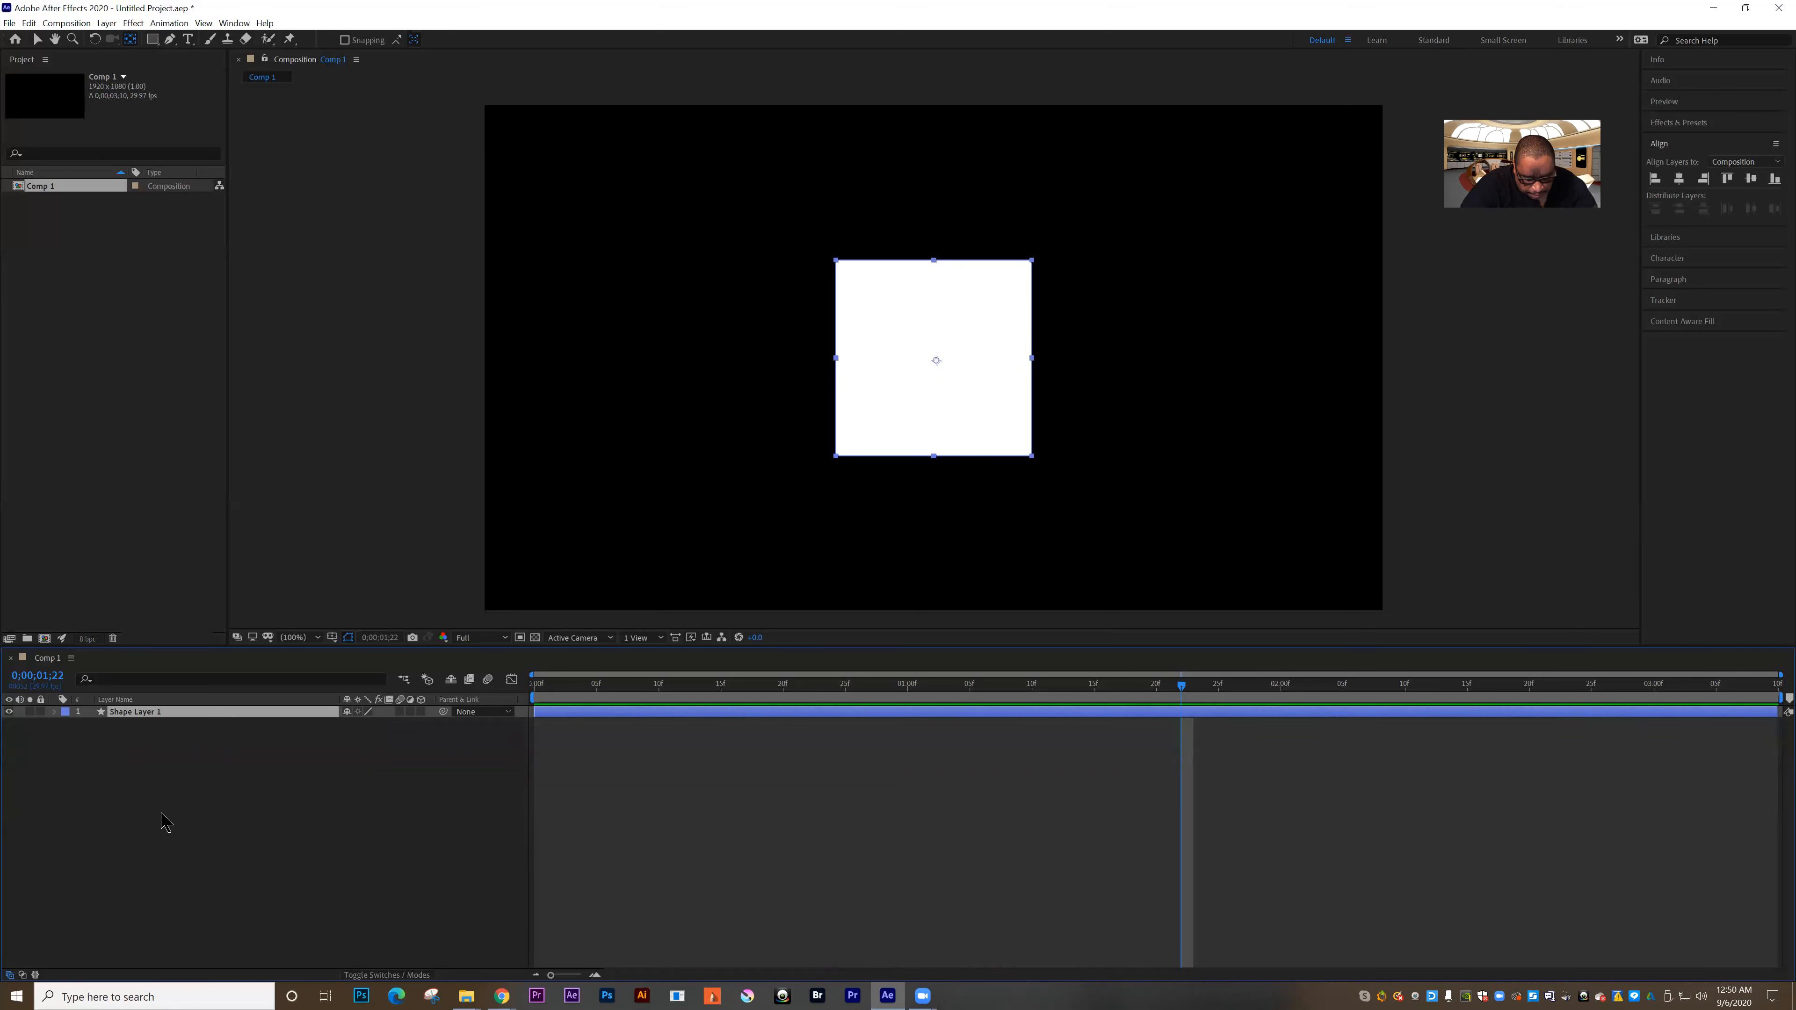
{"action": "key", "text": "t"}
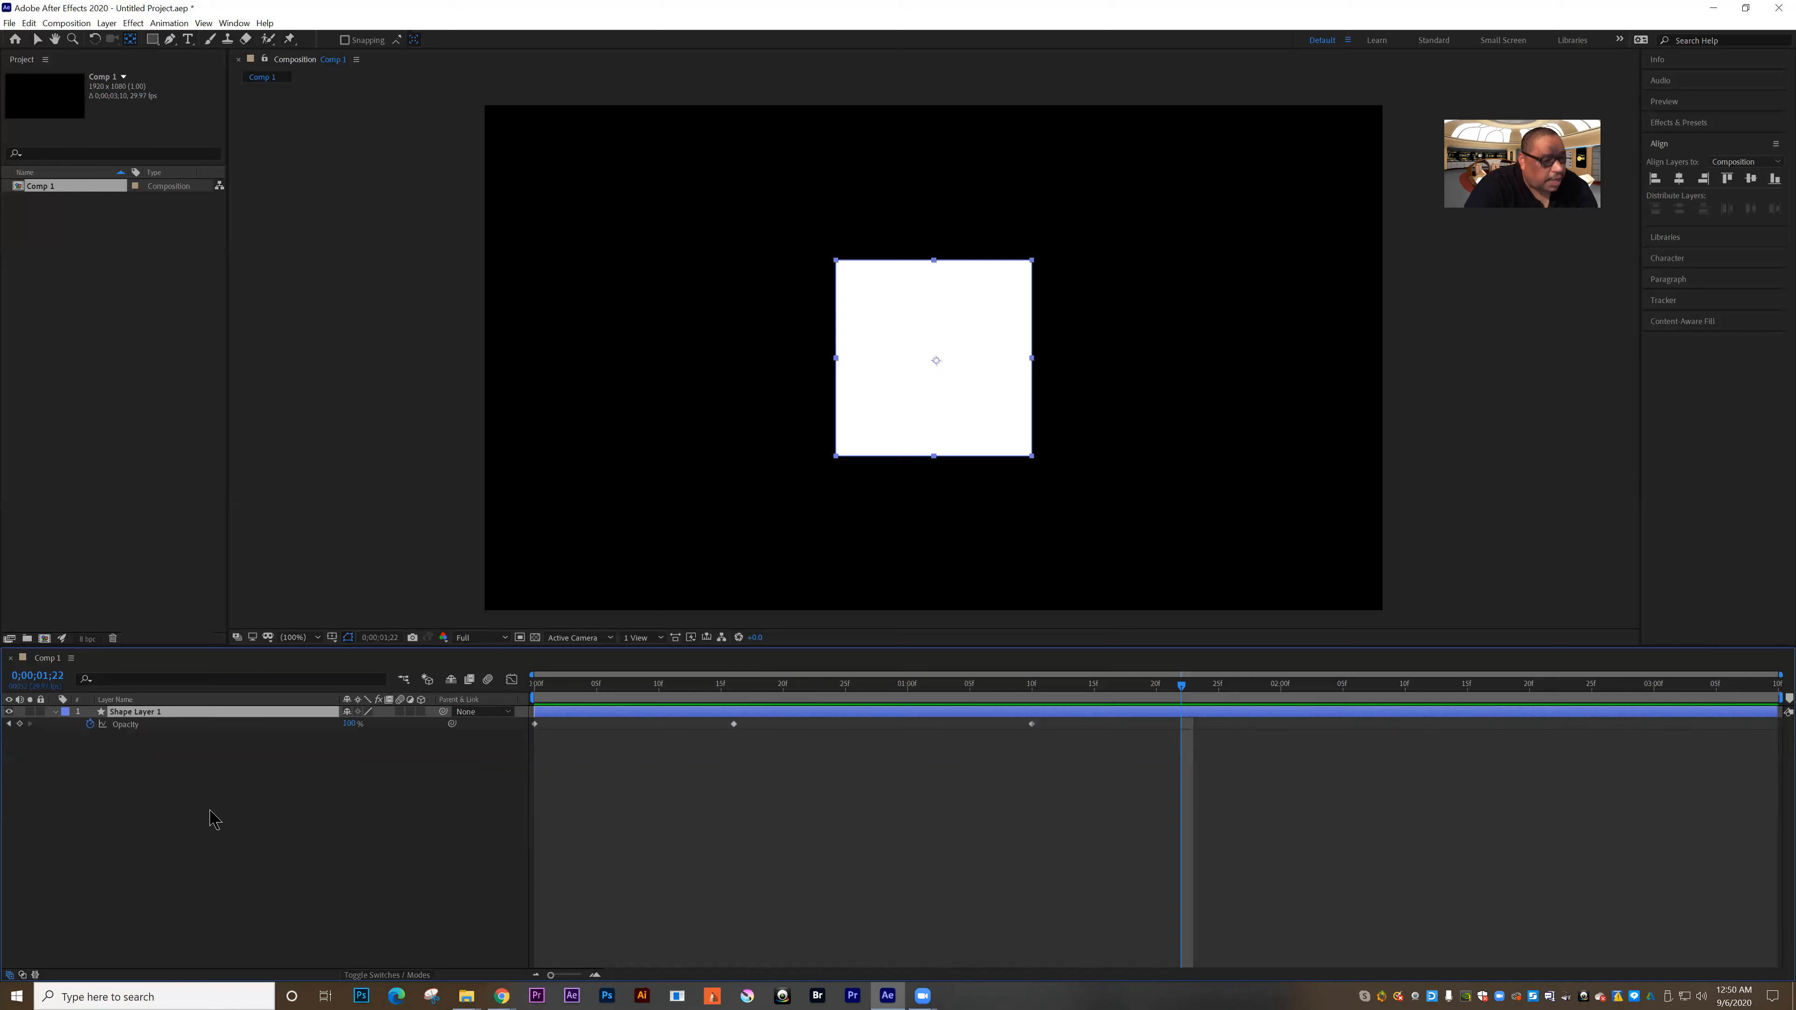
{"action": "key", "text": "t"}
Compare expanding the shape layer's full Transform group with revealing opacity alone, leaving the layer collapsed
{"action": "left_click", "coordinate": [51, 712]}
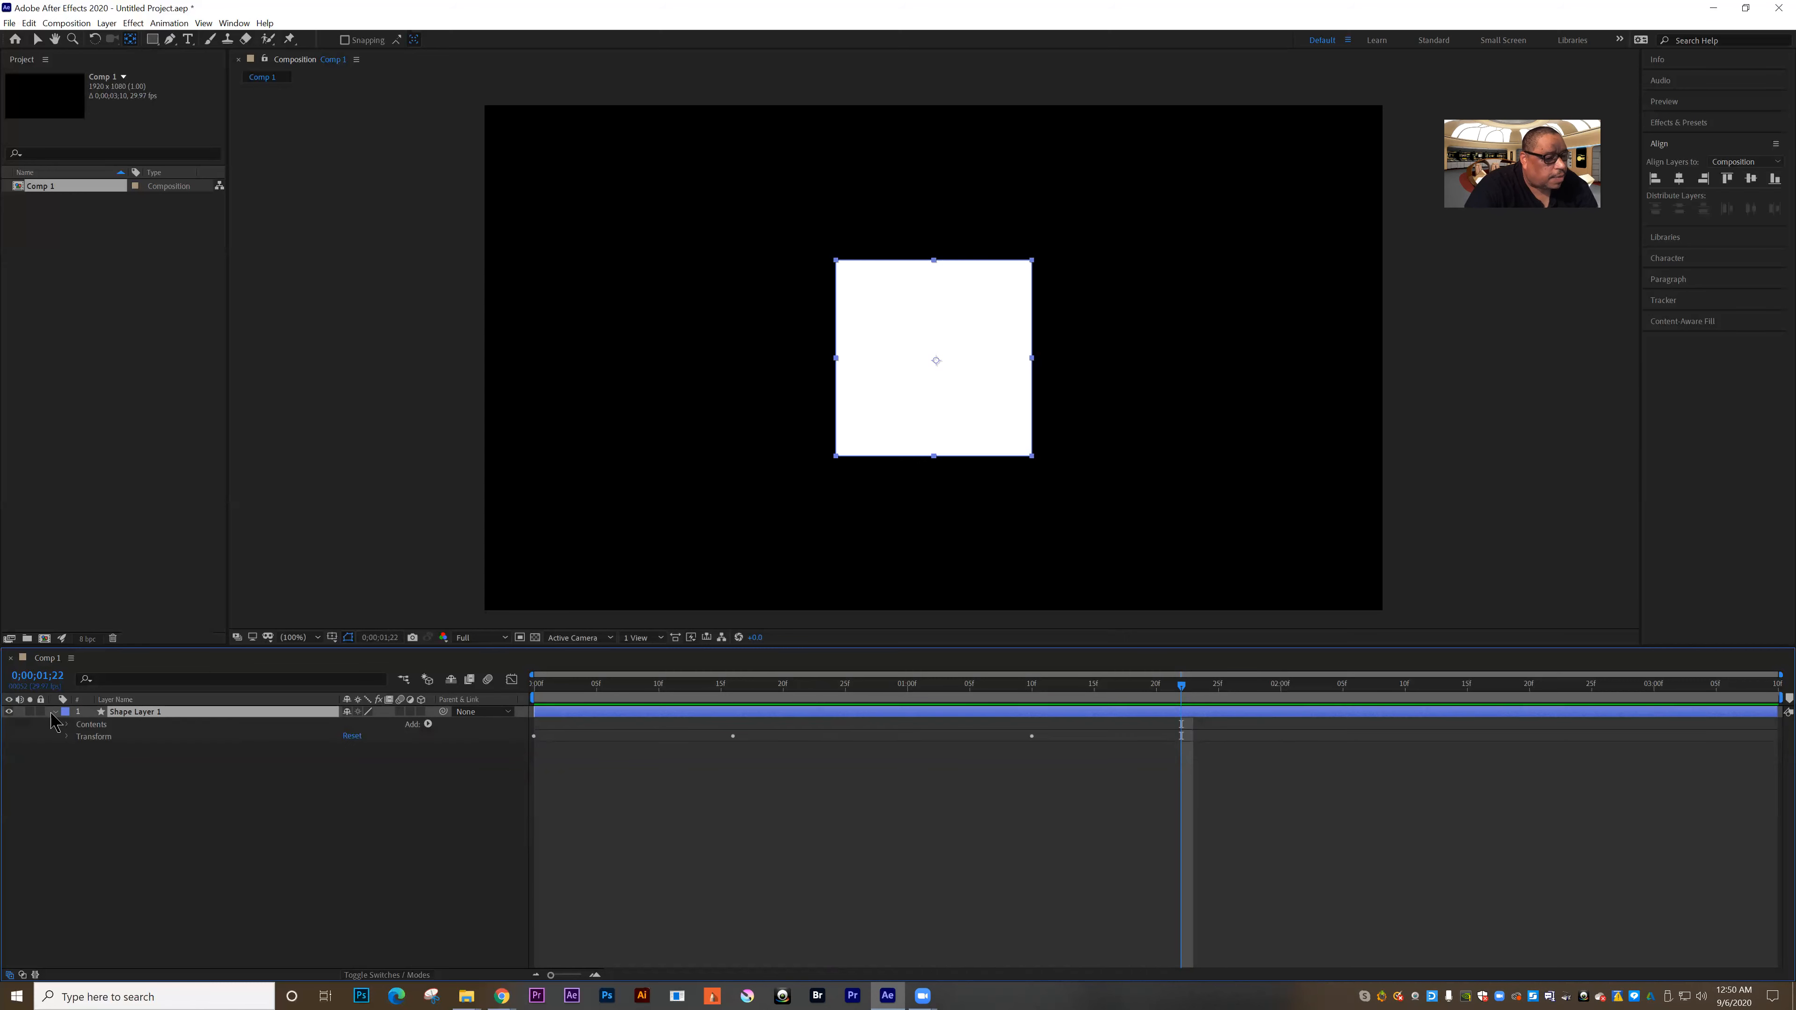
{"action": "left_click", "coordinate": [63, 736]}
{"action": "left_click", "coordinate": [62, 736]}
{"action": "left_click", "coordinate": [54, 712]}
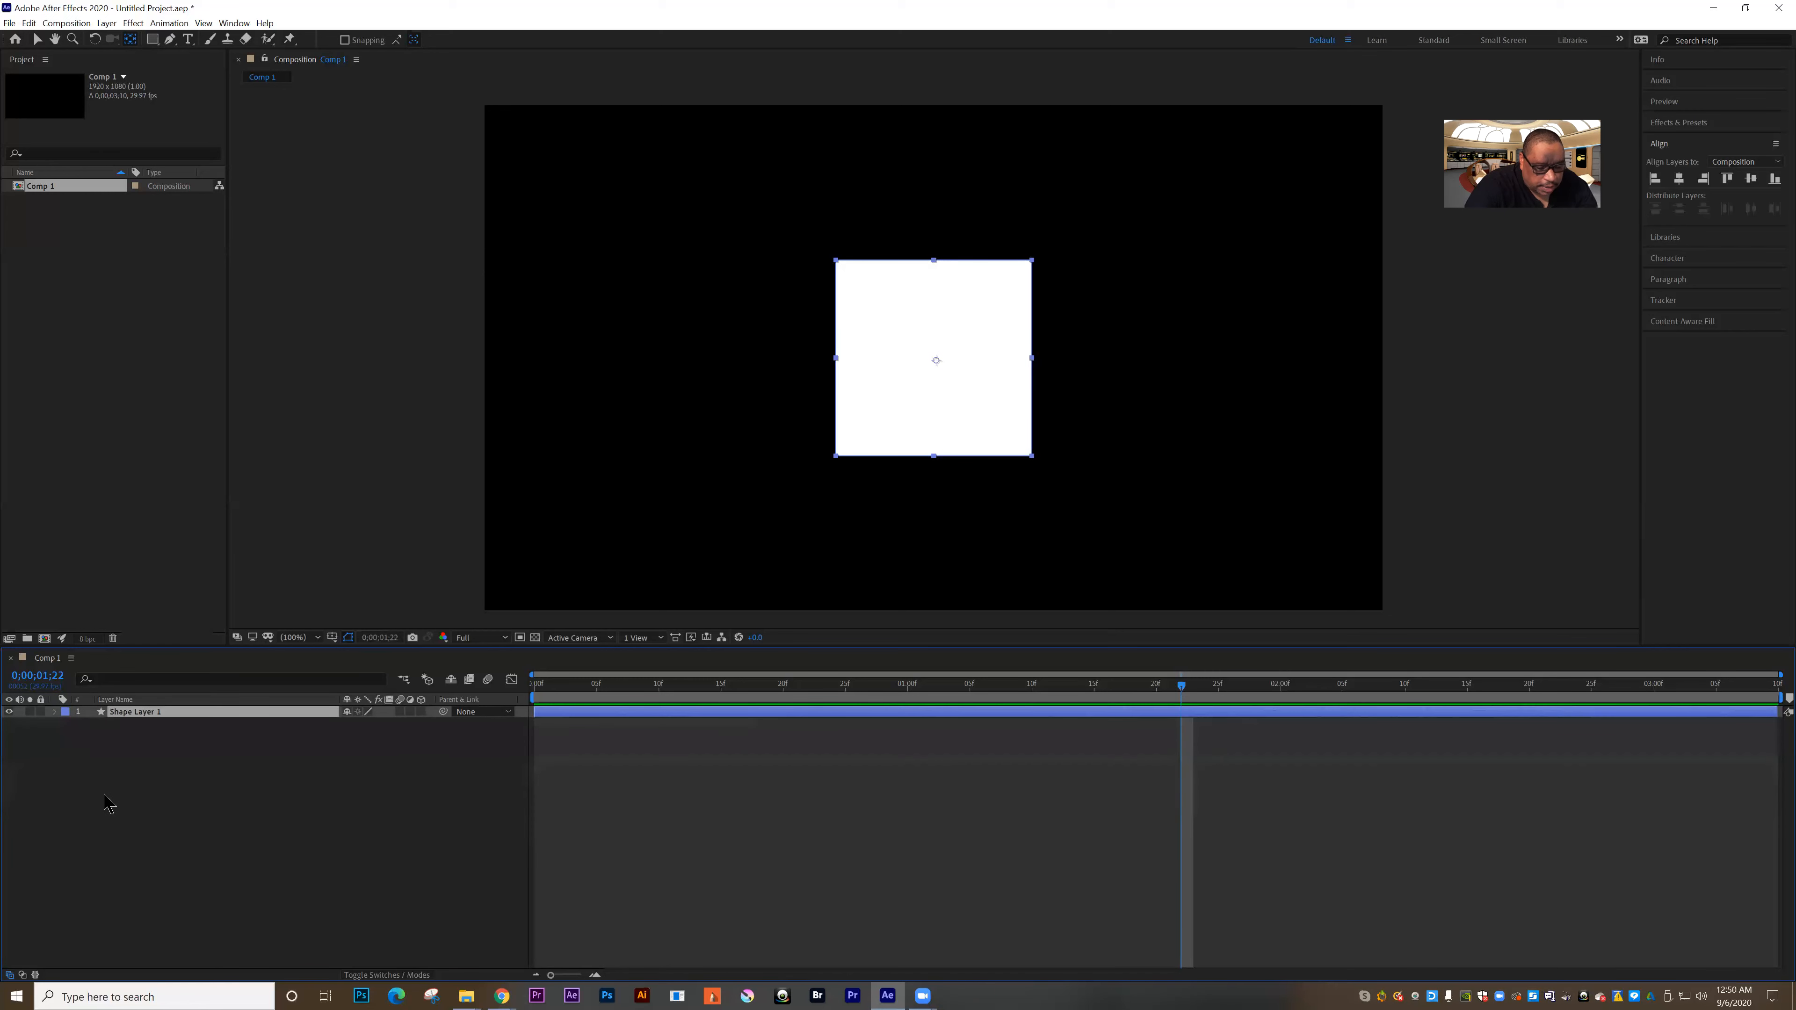
{"action": "key", "text": "t"}
{"action": "key", "text": "t"}
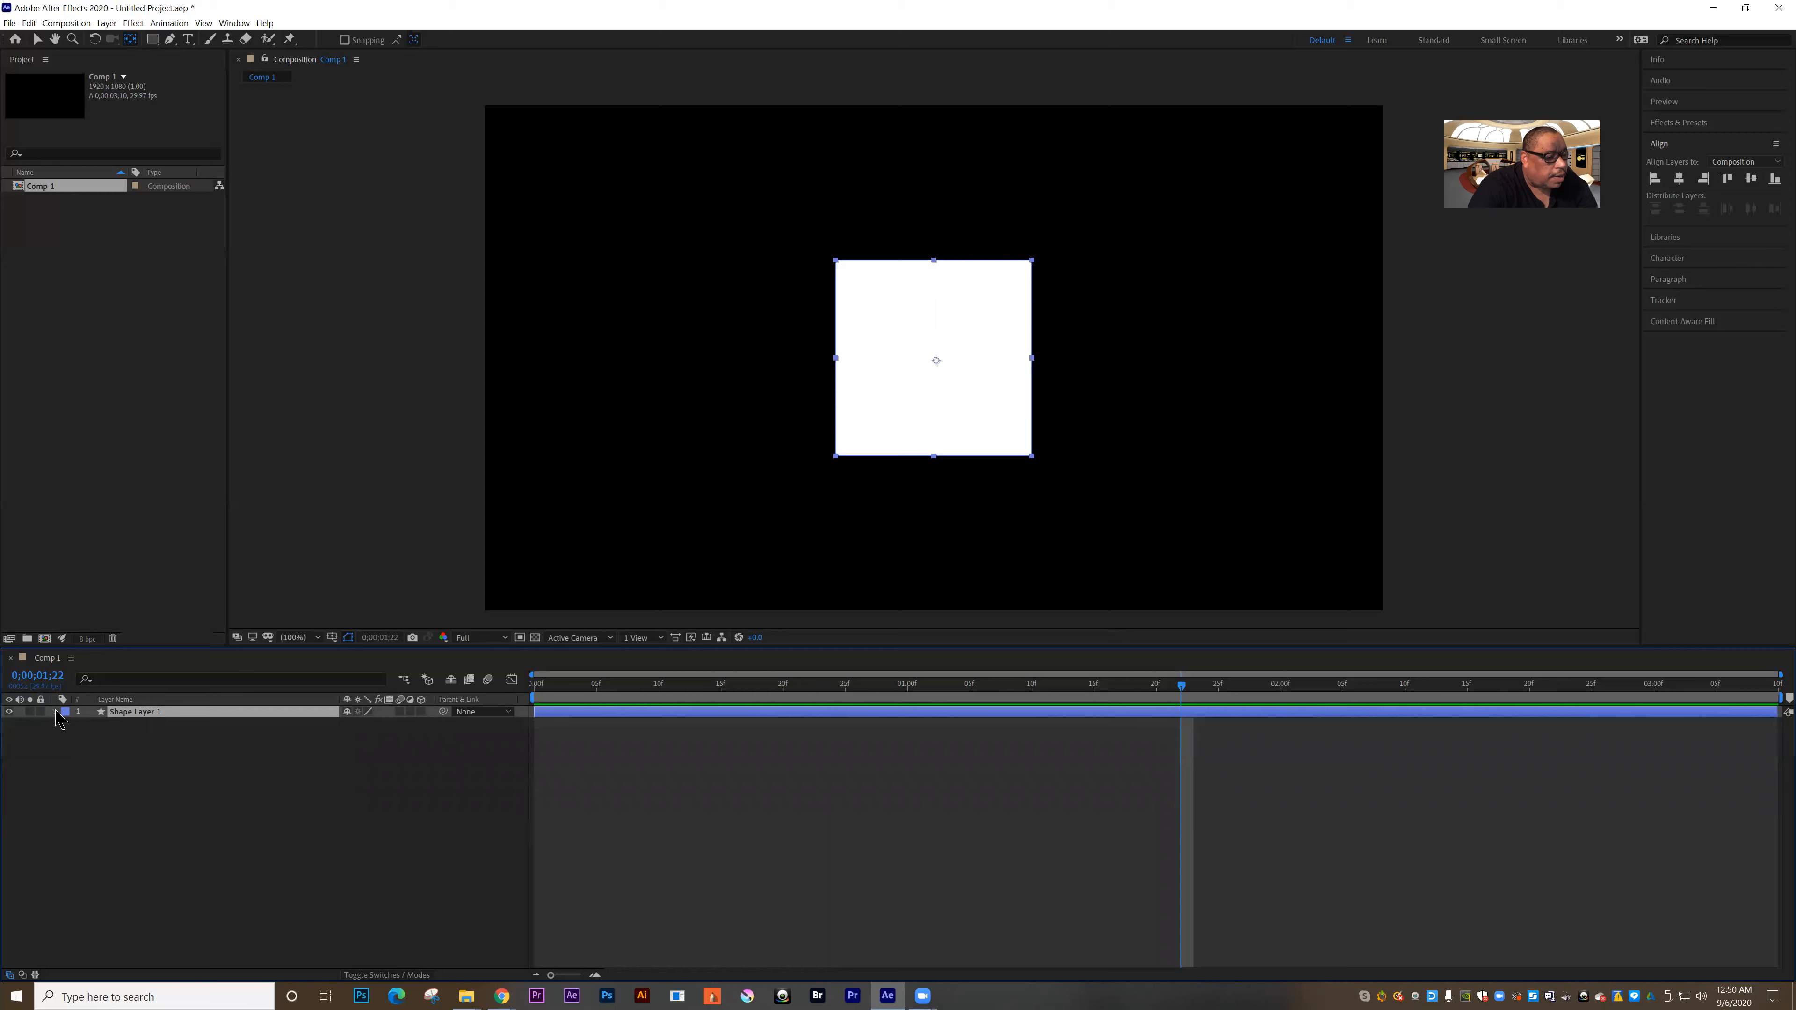
{"action": "left_click", "coordinate": [55, 712]}
{"action": "left_click", "coordinate": [66, 737]}
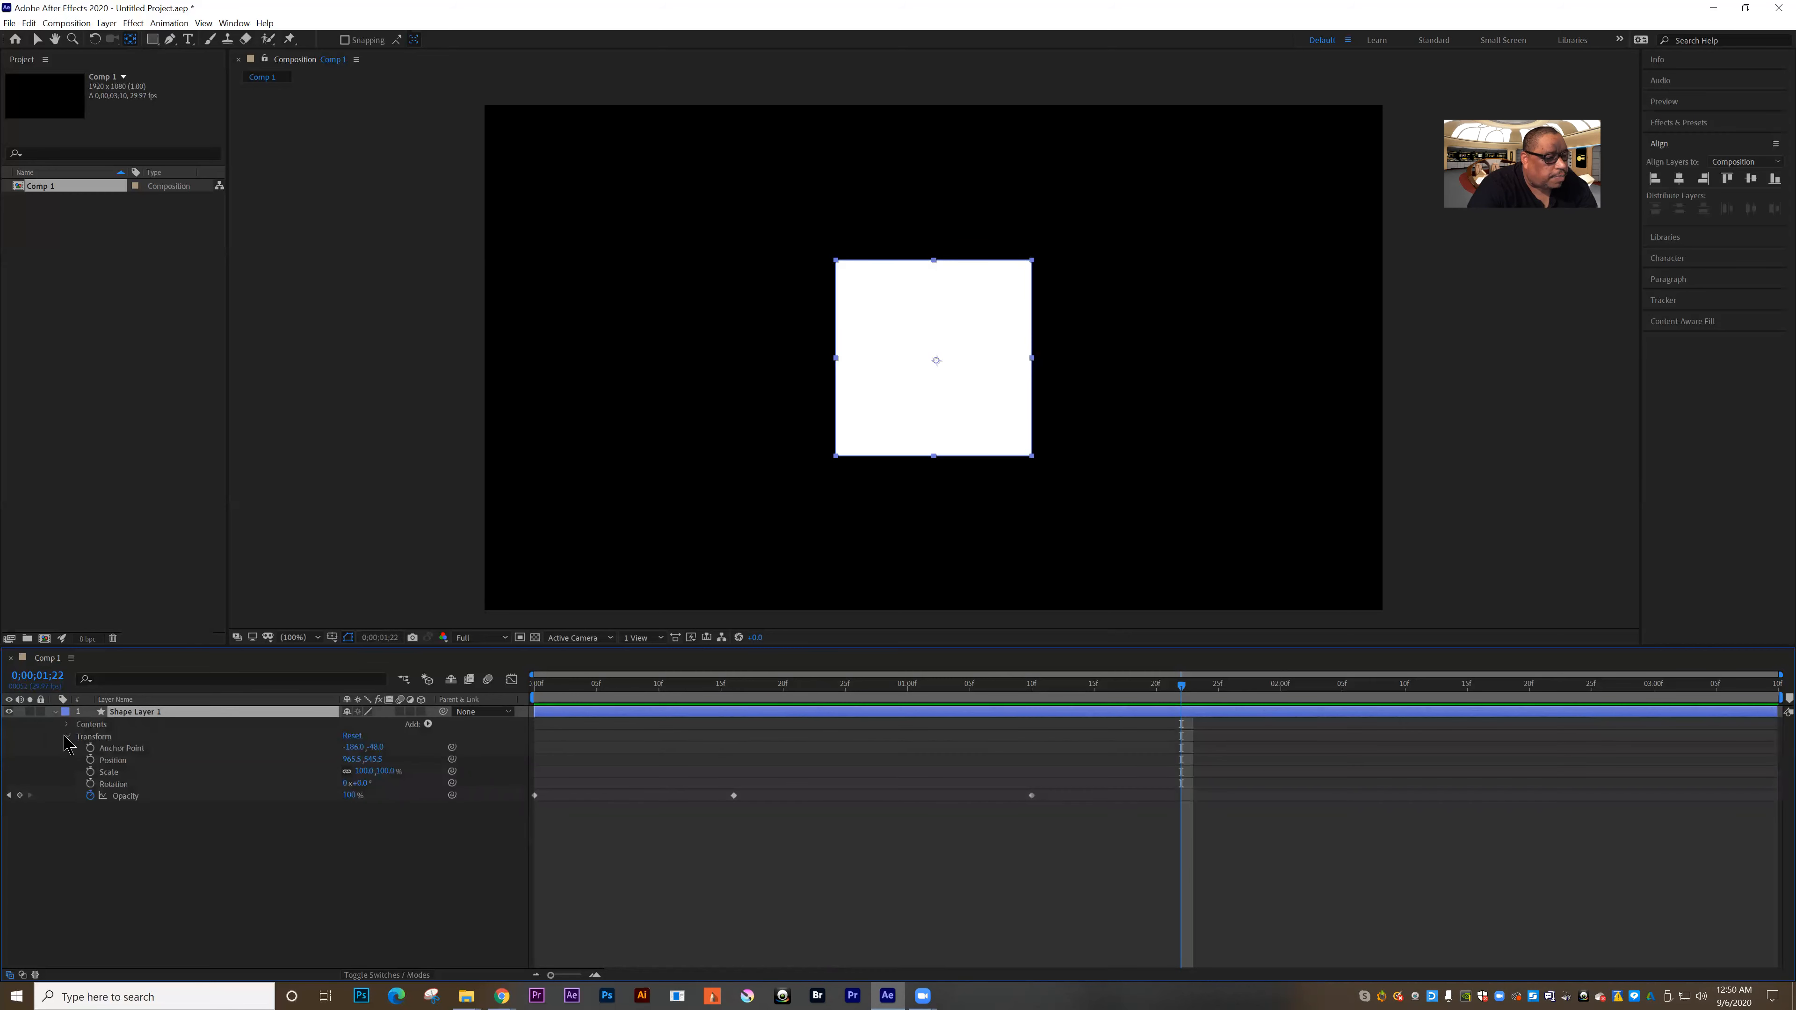
{"action": "left_click", "coordinate": [55, 712]}
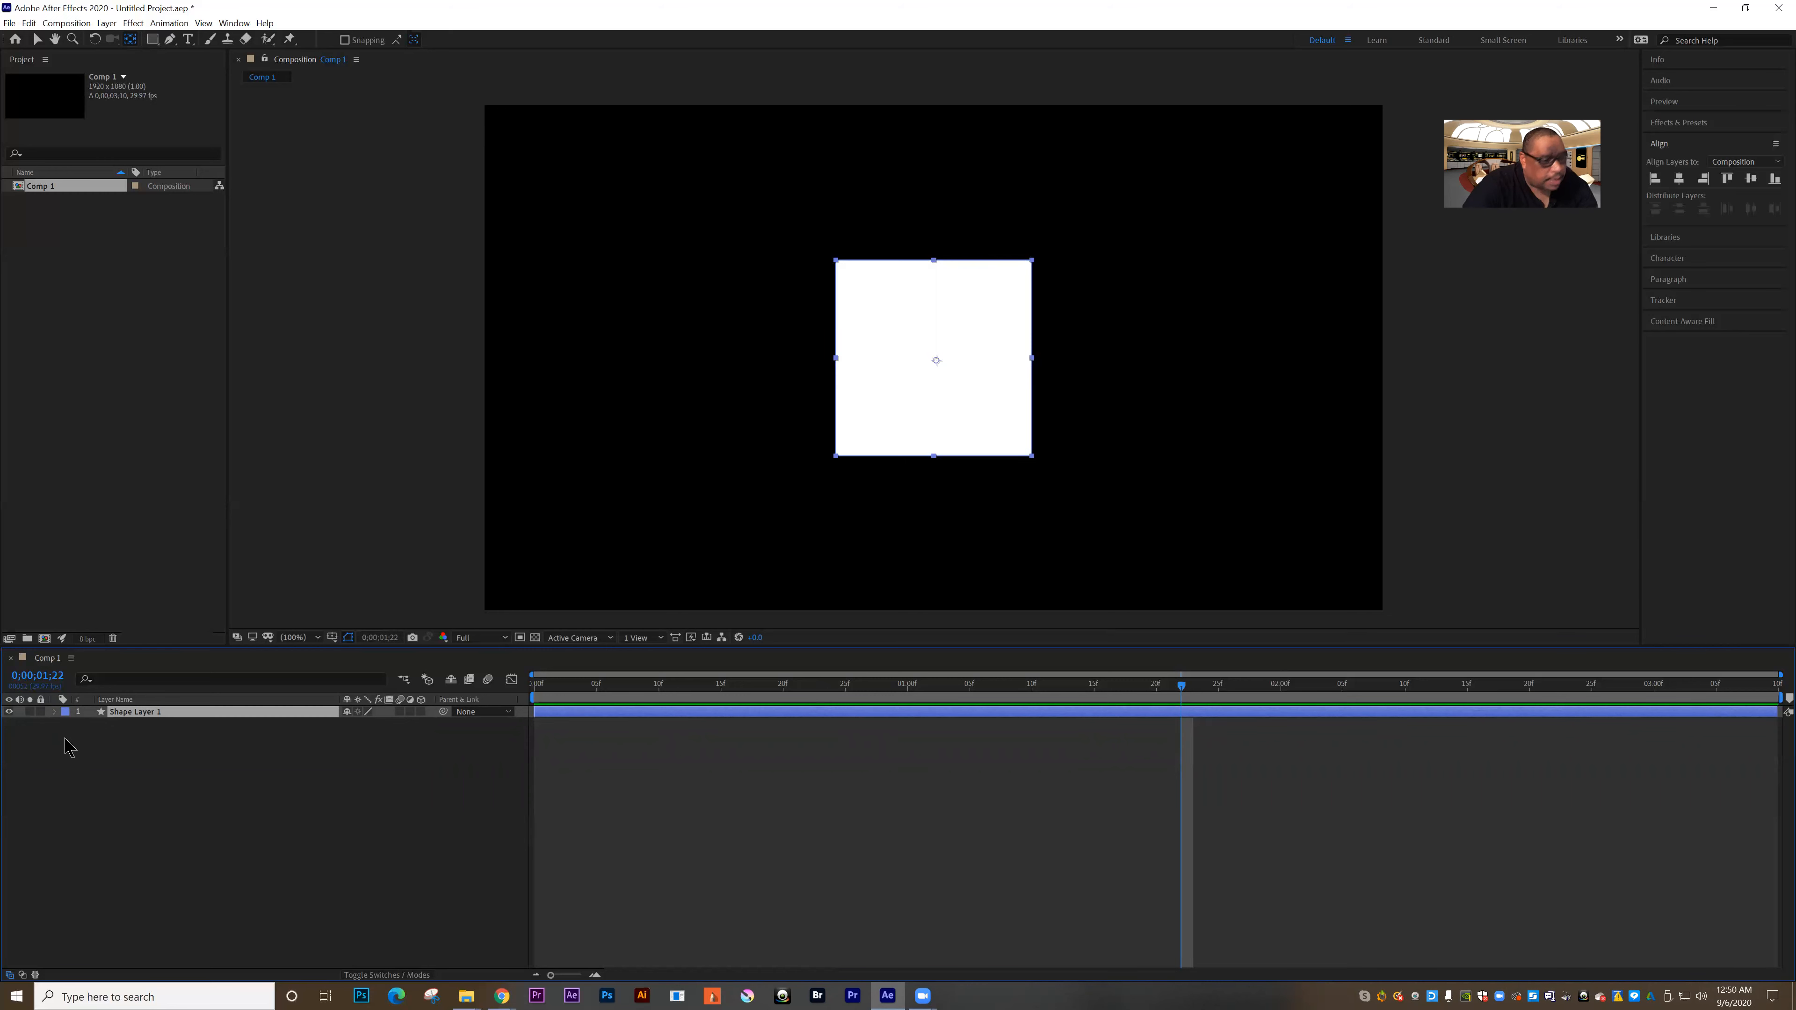
Expand and collapse the layer's Transform properties once more, and reveal and hide only its scale property
{"action": "left_click", "coordinate": [54, 712]}
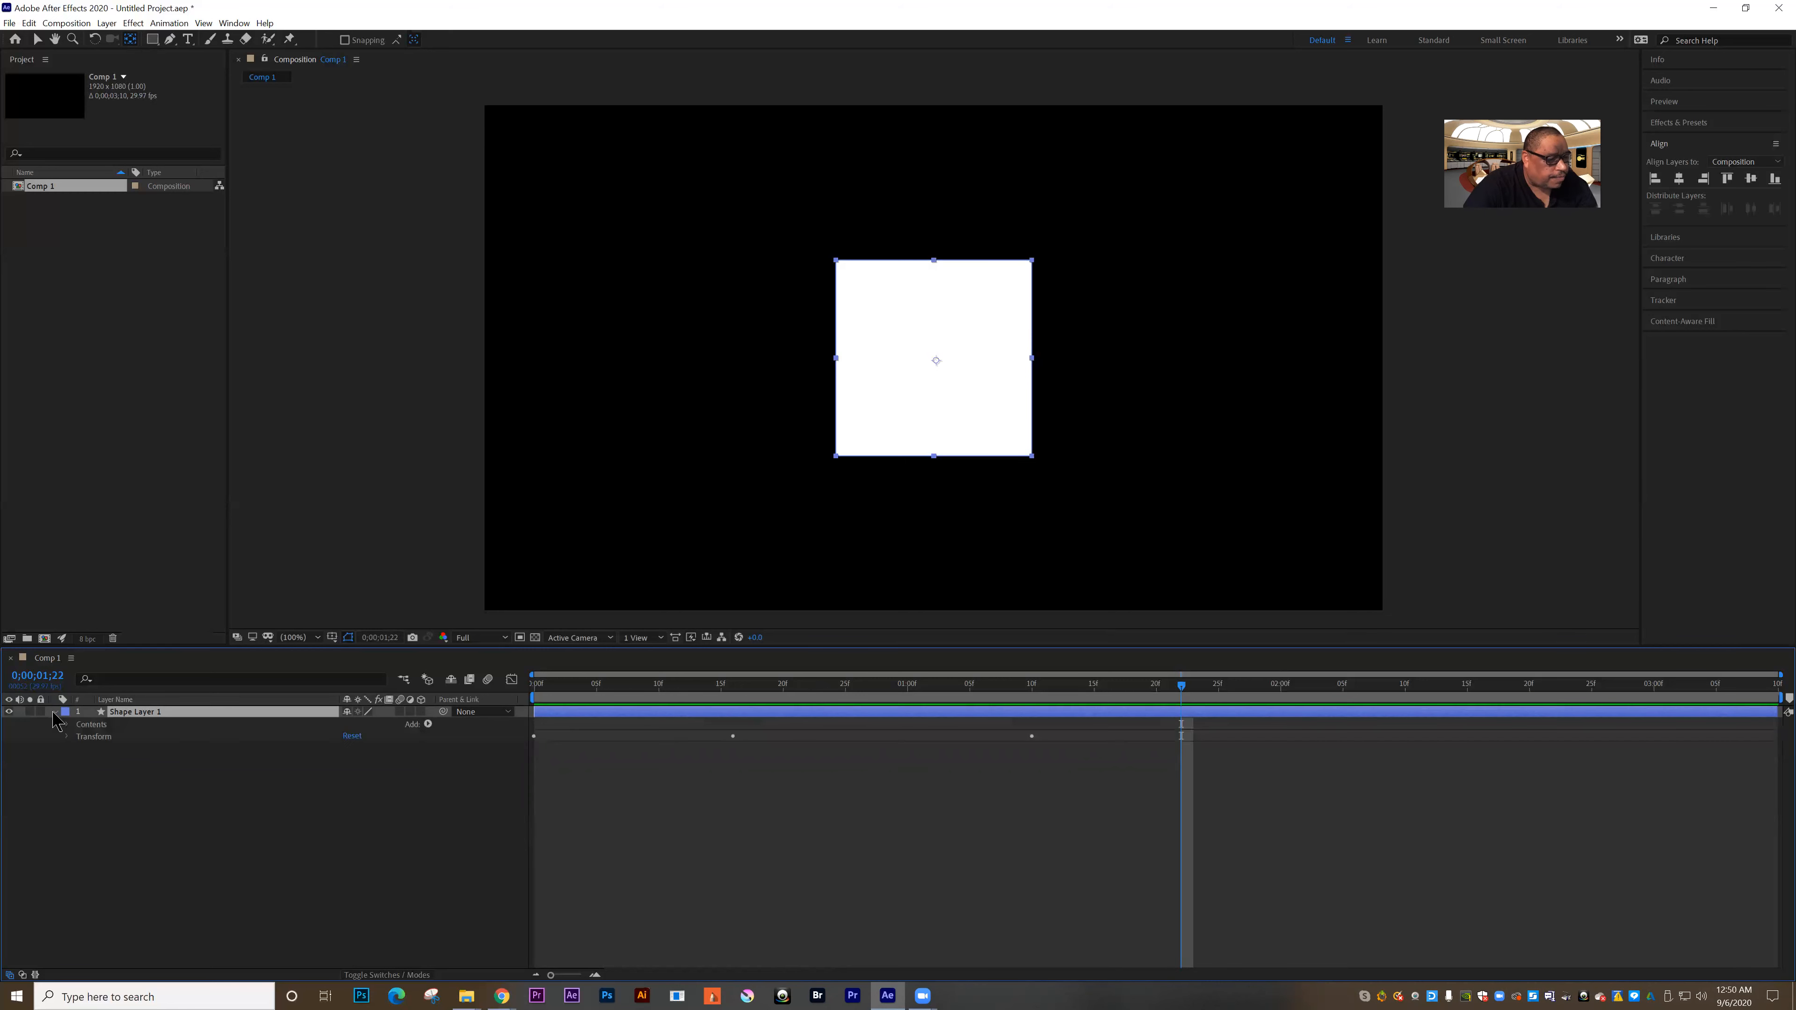
{"action": "left_click", "coordinate": [66, 737]}
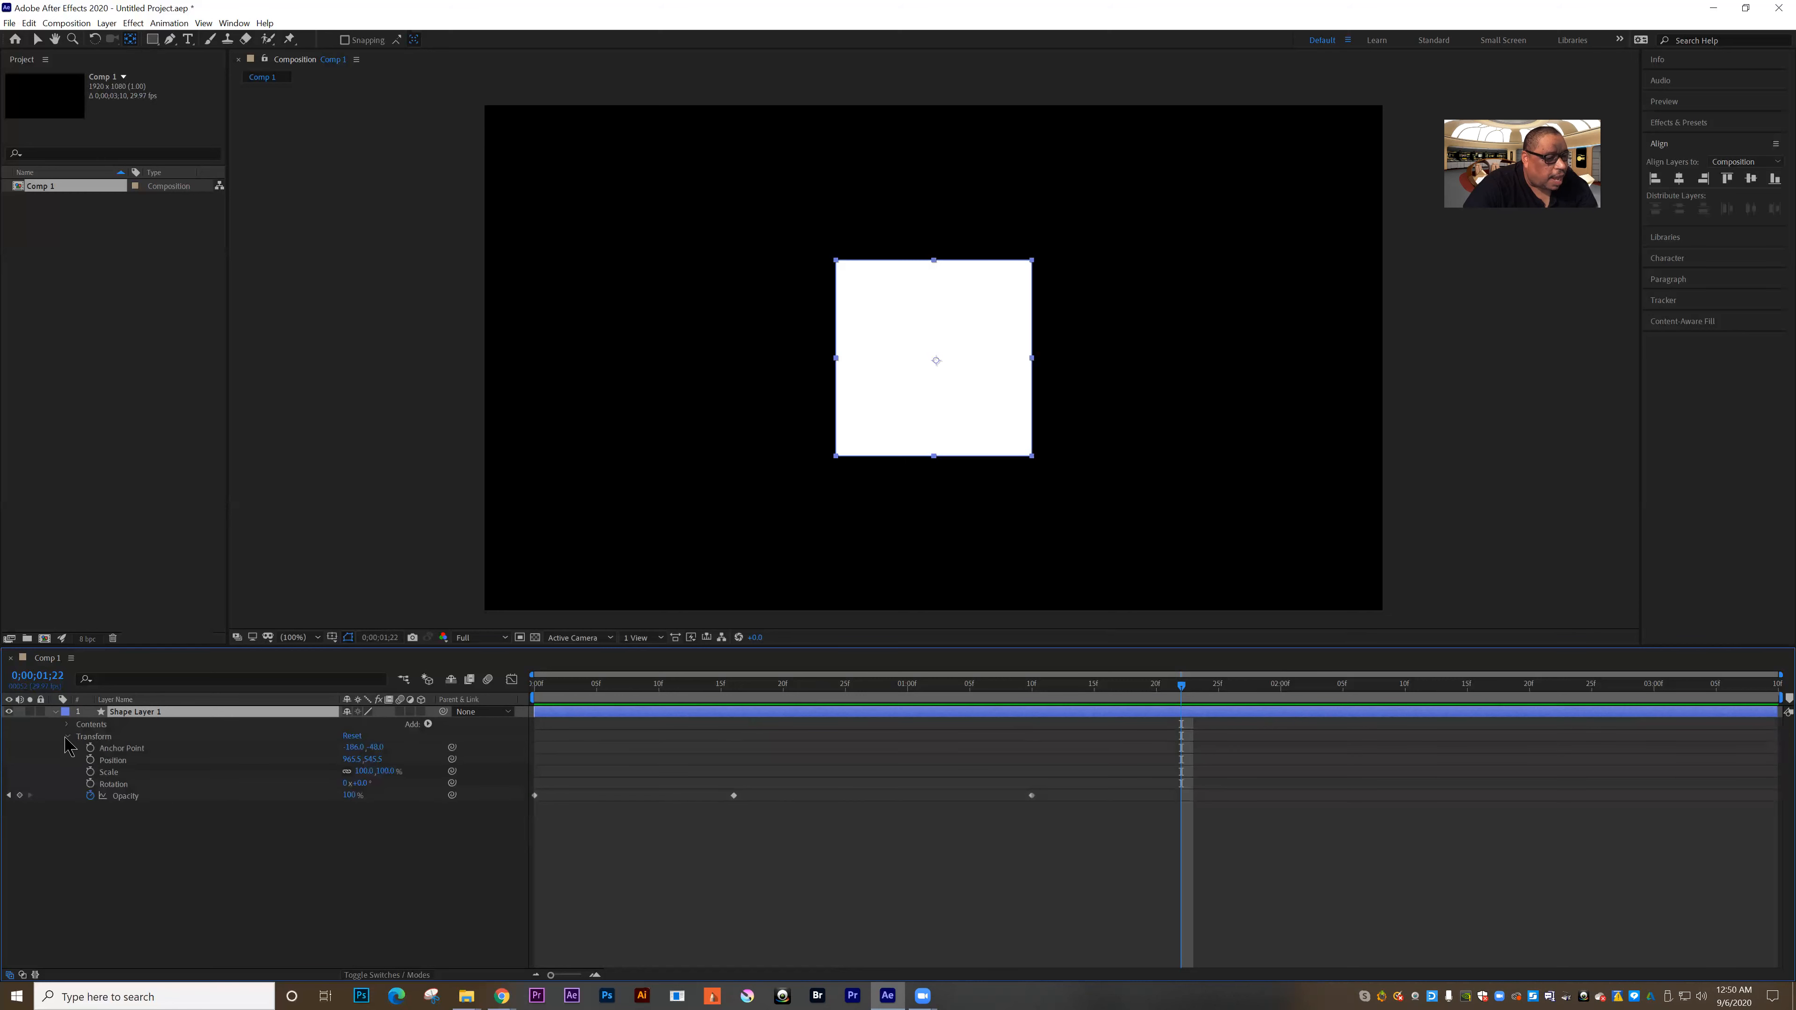
{"action": "left_click", "coordinate": [66, 737]}
{"action": "left_click", "coordinate": [54, 712]}
{"action": "key", "text": "s"}
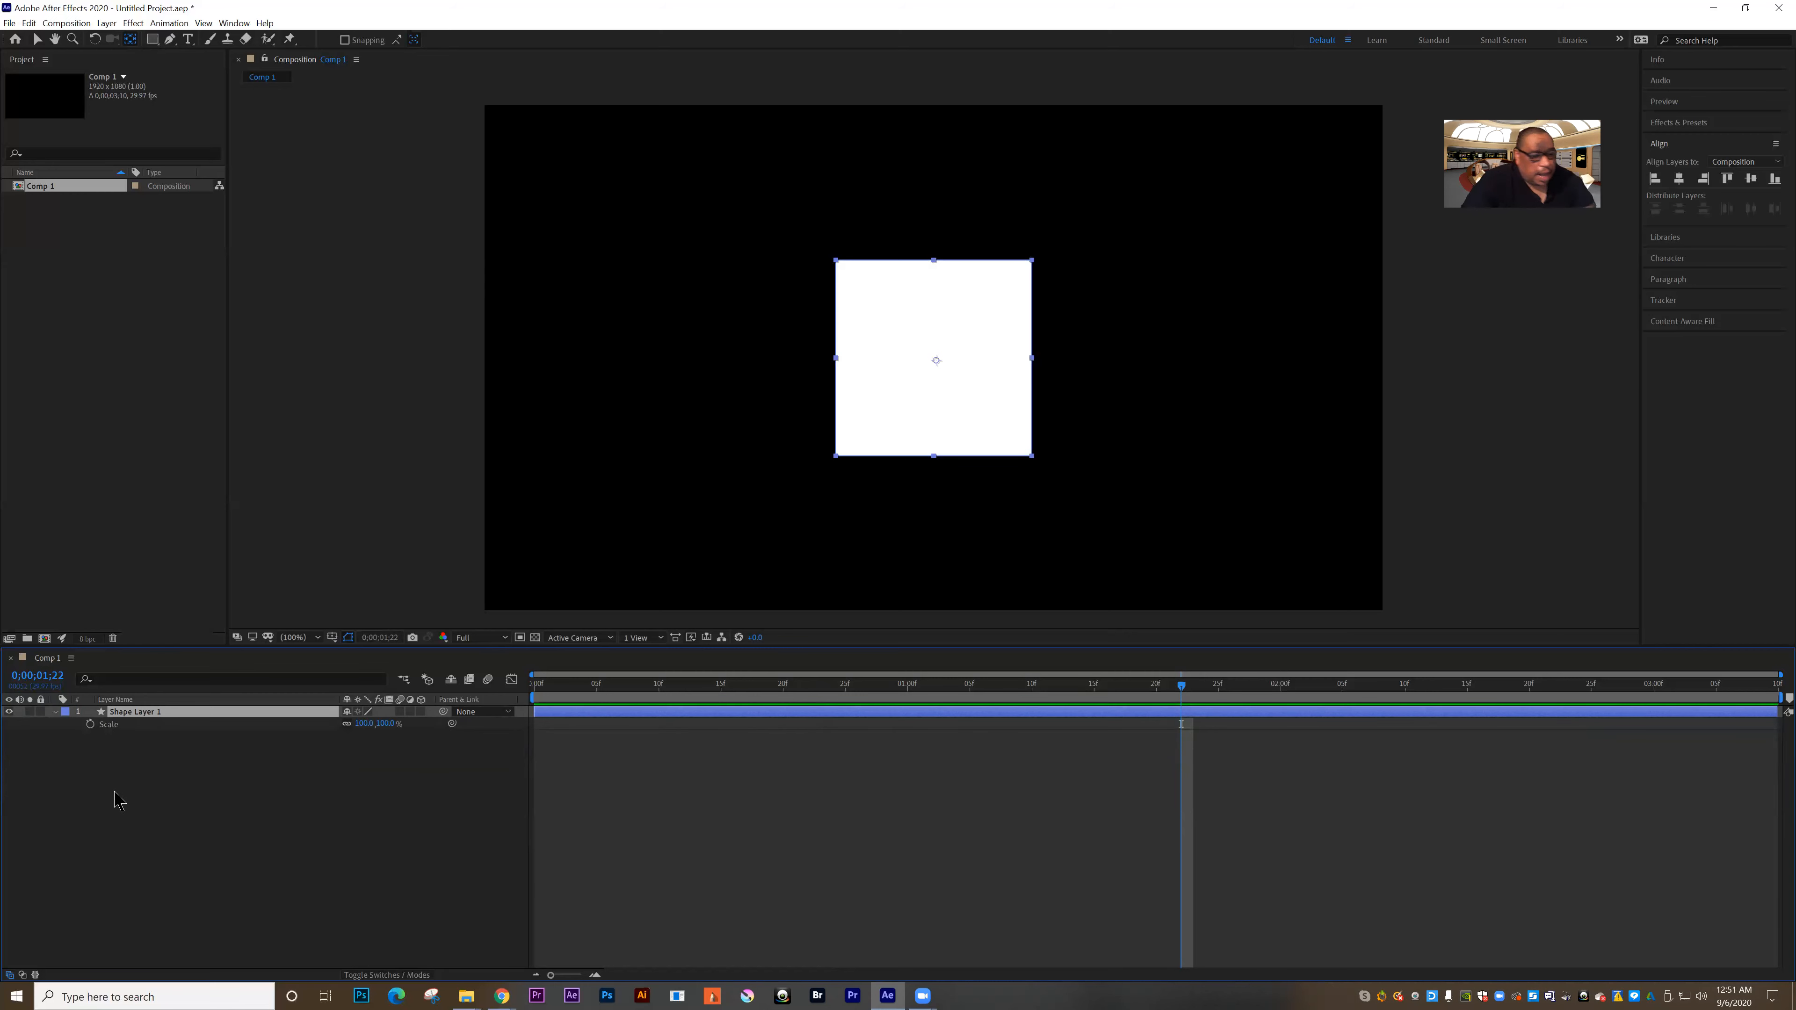
{"action": "key", "text": "s"}
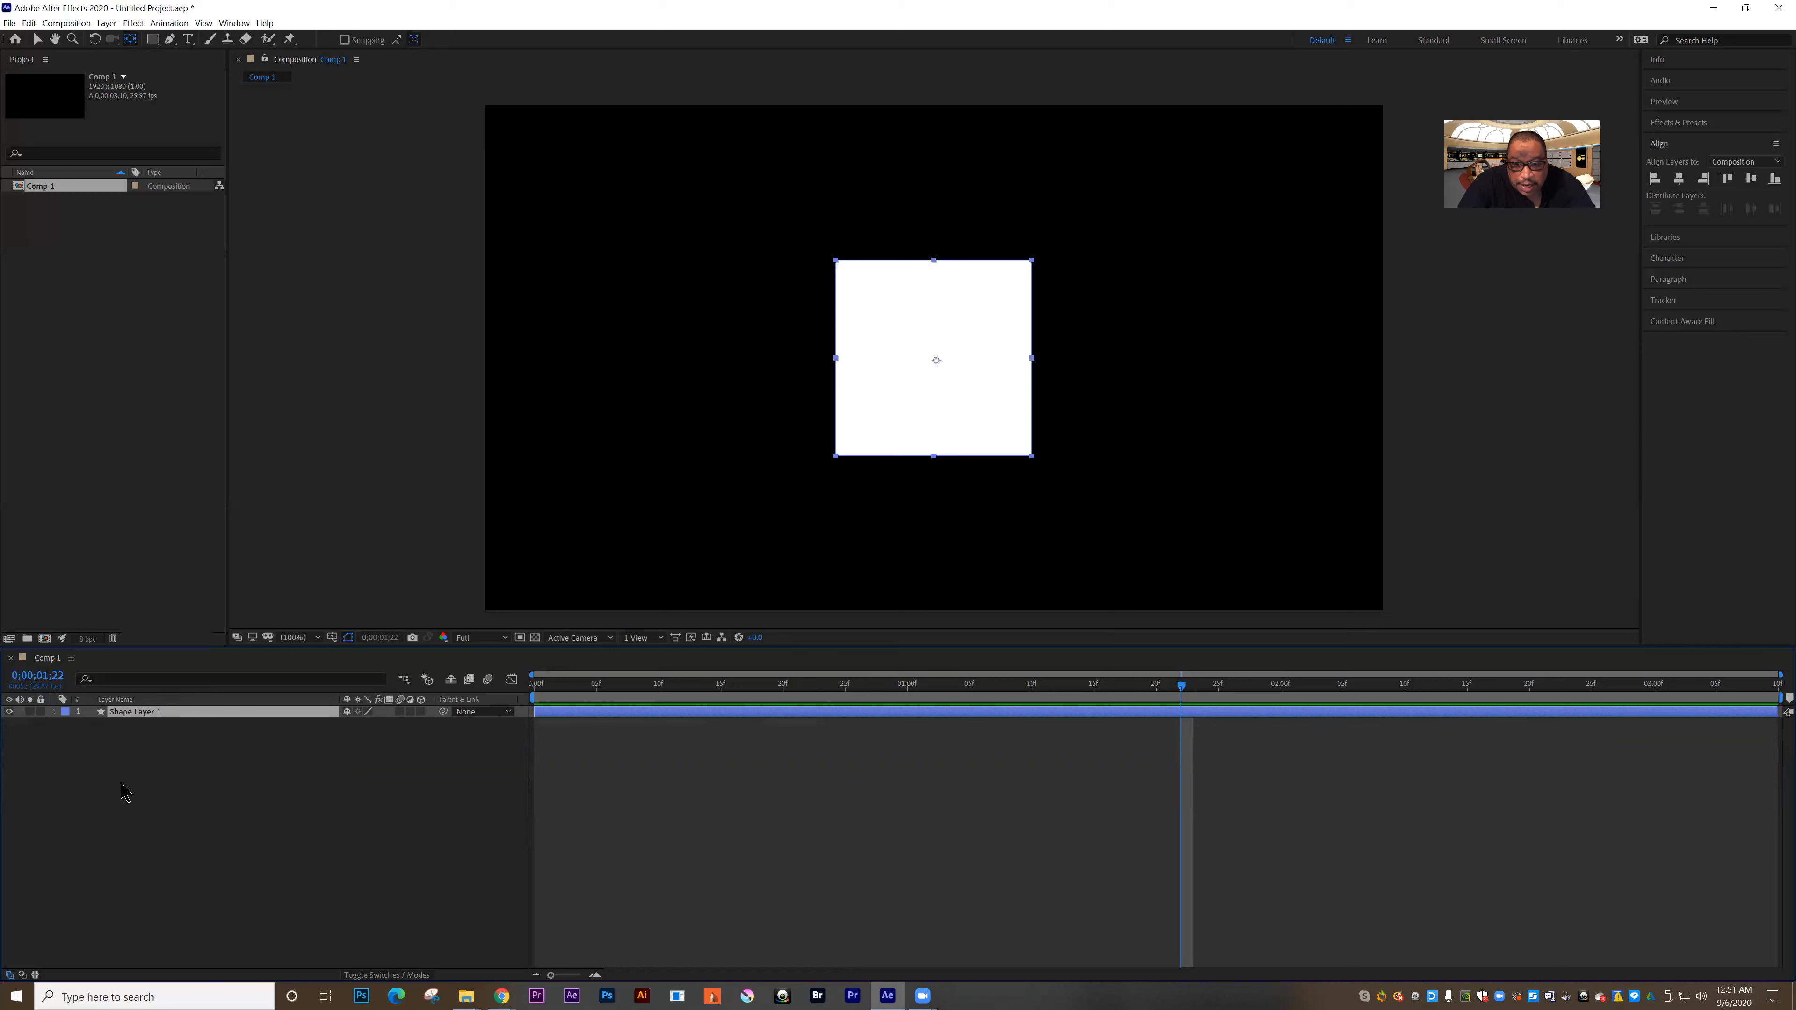